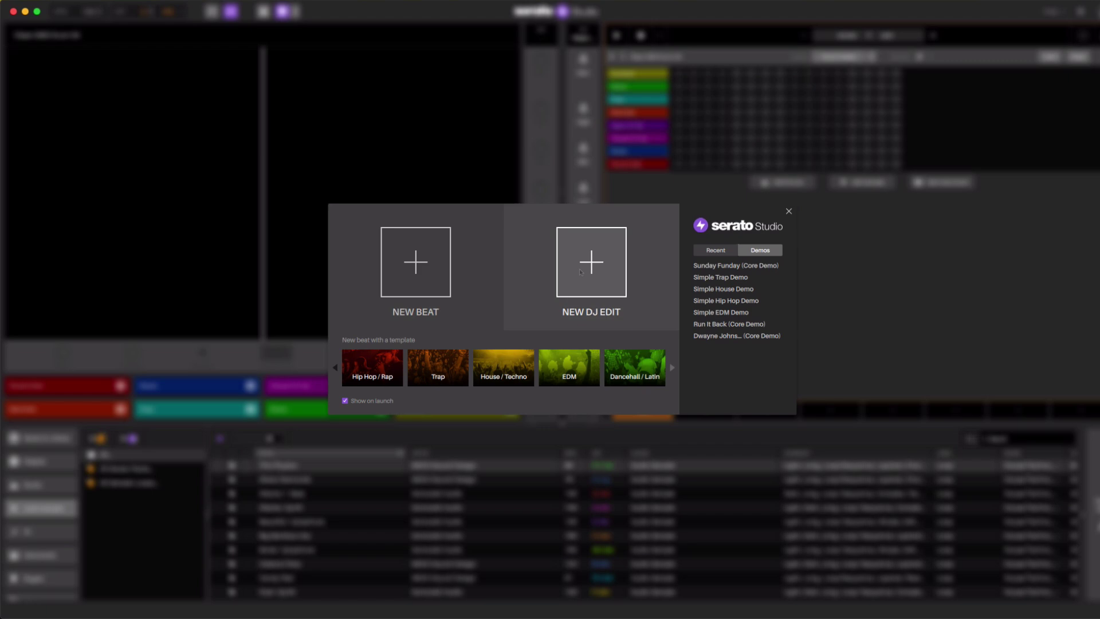
# Start a new beat with the Clean 808 Drum Kit and keep the key on C minor.
pyautogui.click(421, 264)
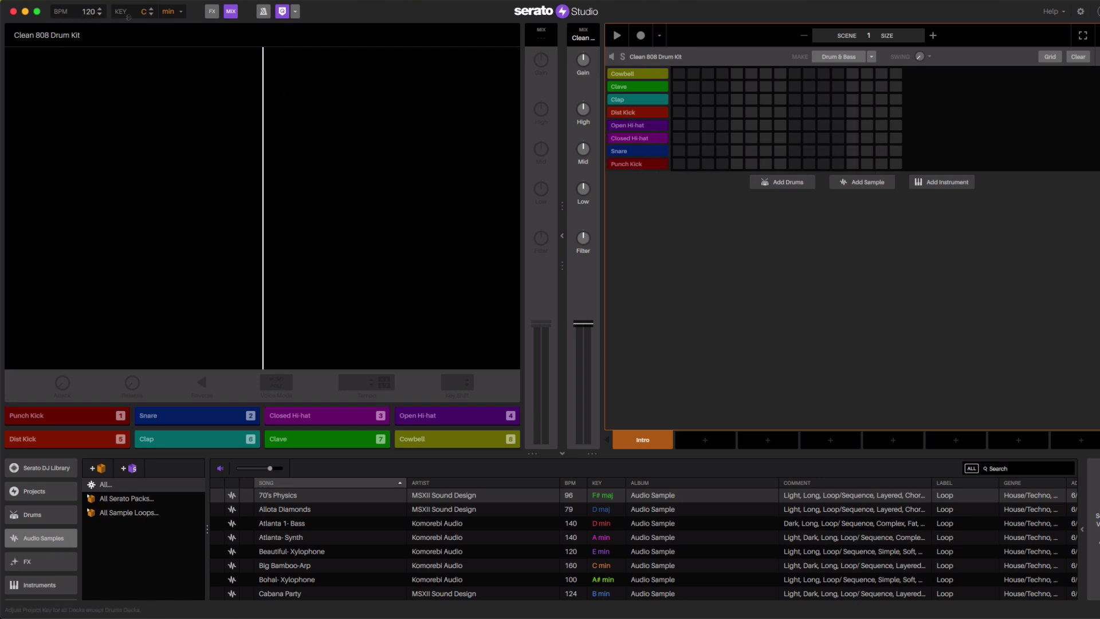
pyautogui.click(175, 12)
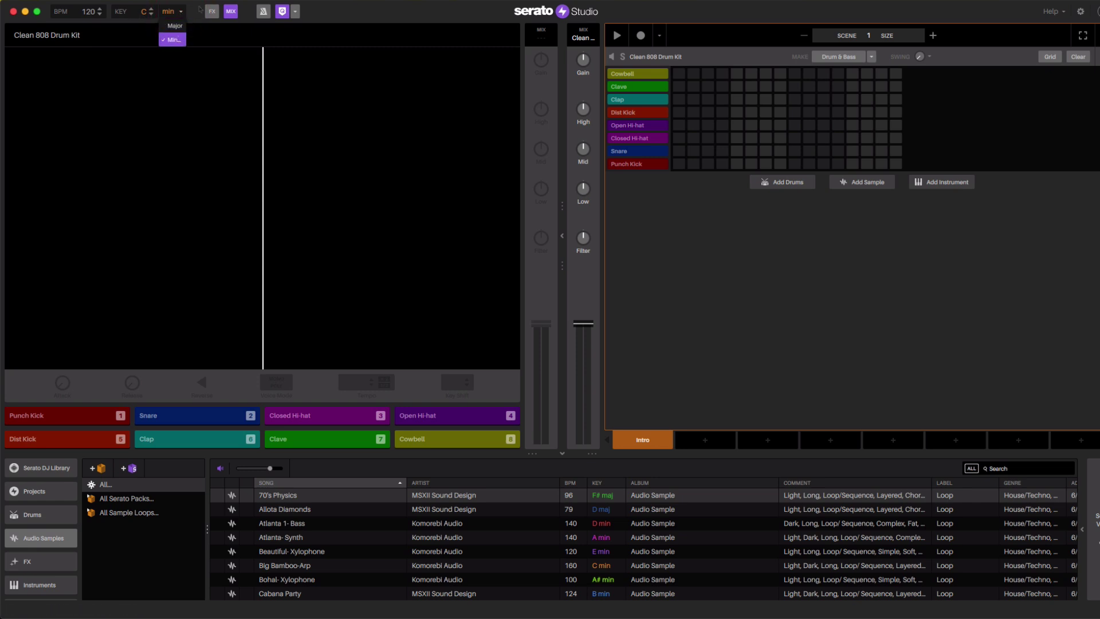
pyautogui.click(171, 39)
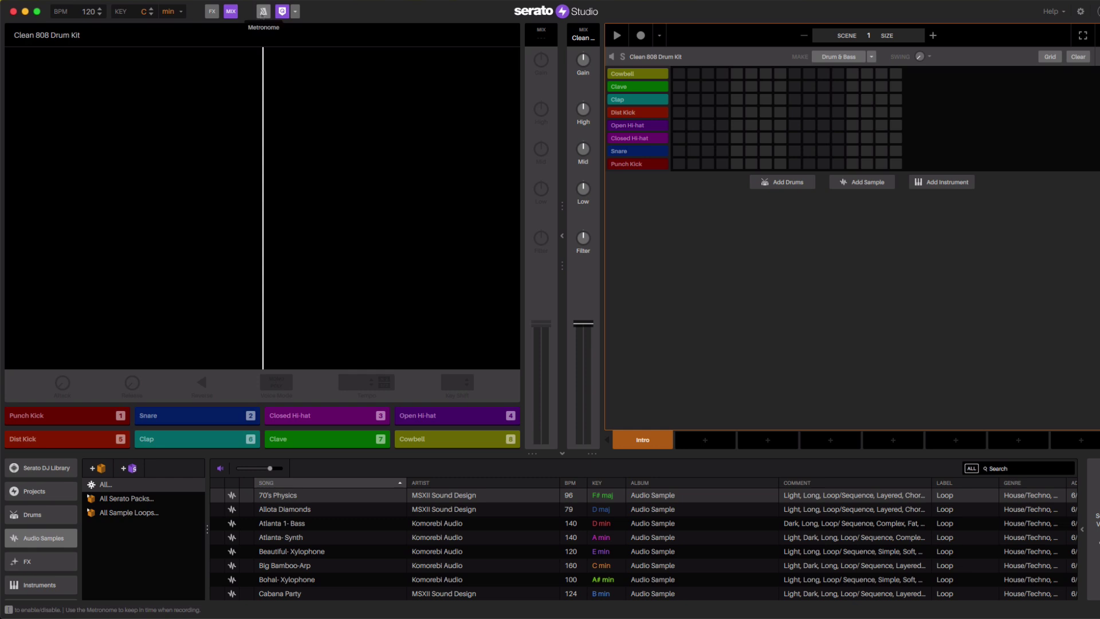
# Turn on the metronome, toggle the Mix panel off and on, and open then close FX.
pyautogui.click(263, 11)
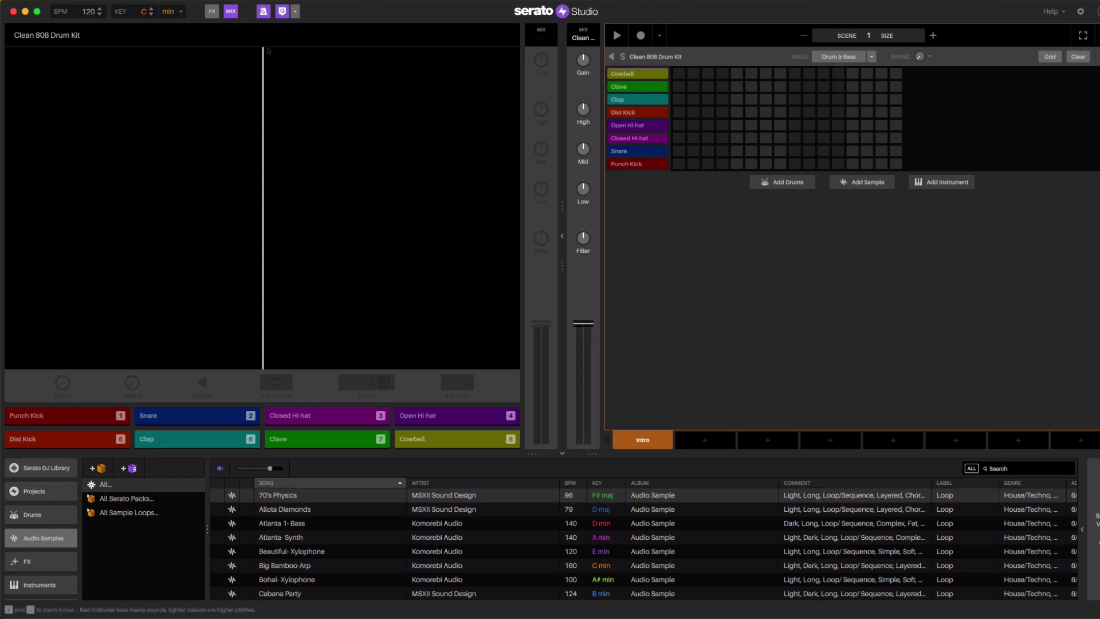
pyautogui.click(231, 11)
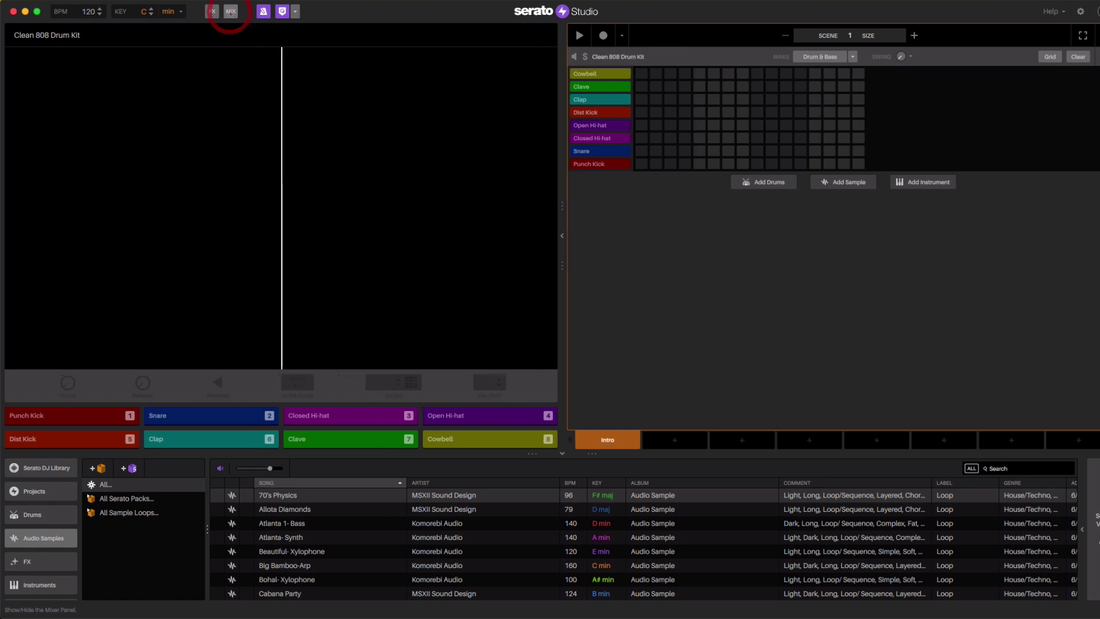
pyautogui.click(231, 11)
pyautogui.click(231, 11)
pyautogui.click(231, 10)
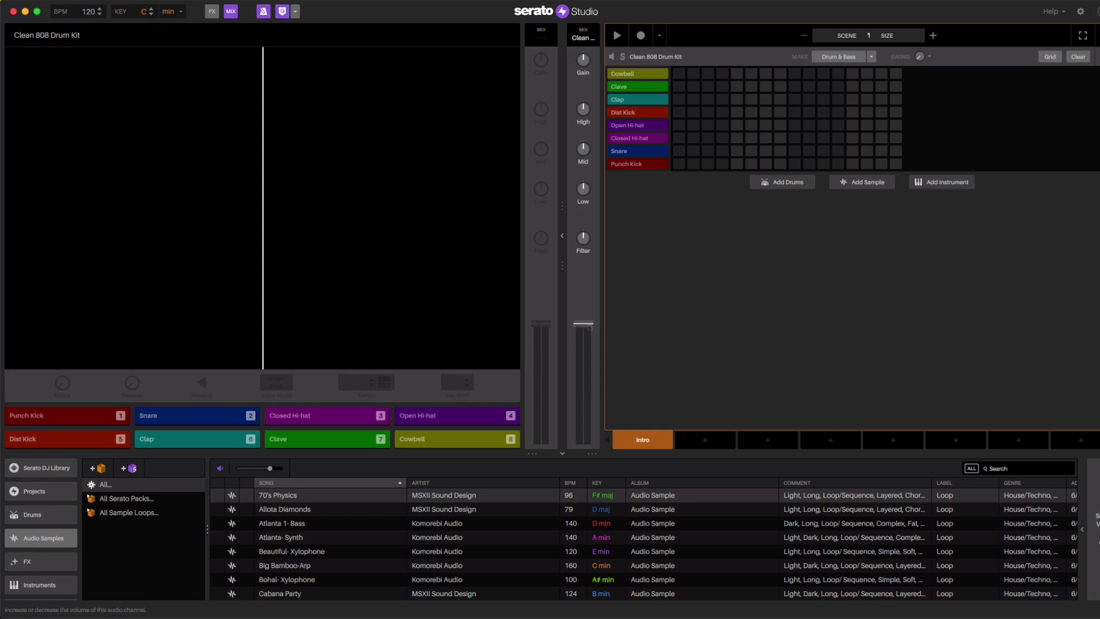
pyautogui.click(212, 11)
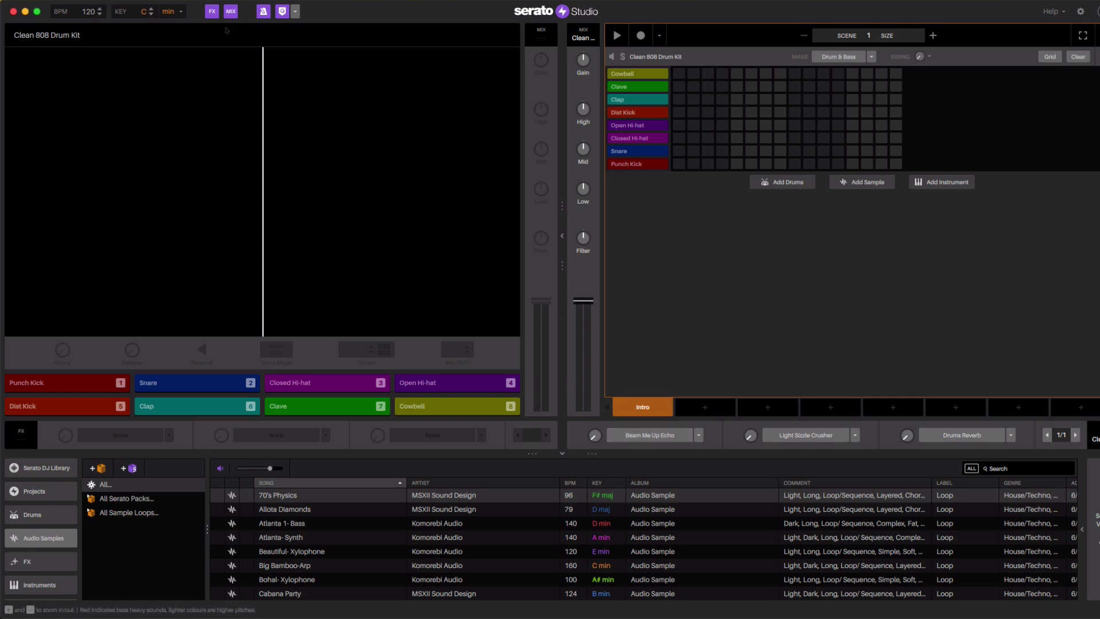
pyautogui.click(212, 12)
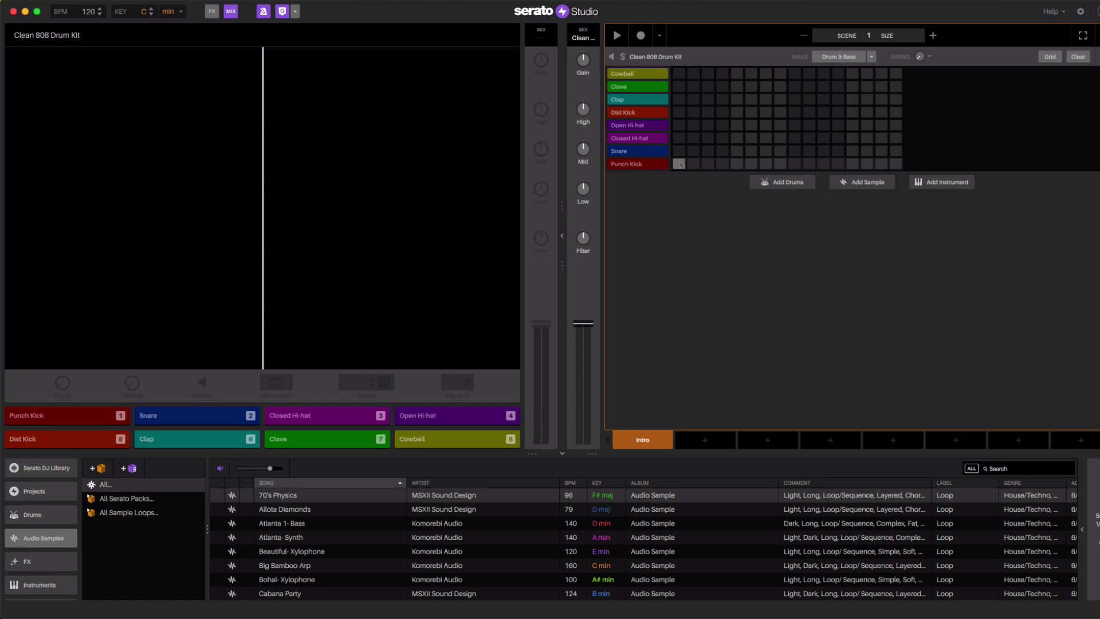
# Audition the Snare, Closed and Open Hi-hats, Dist Kick, Clap, Clave and Cowbell.
pyautogui.moveTo(643, 167)
pyautogui.click(621, 151)
pyautogui.click(630, 138)
pyautogui.click(631, 125)
pyautogui.click(645, 113)
pyautogui.click(619, 99)
pyautogui.click(619, 86)
pyautogui.click(622, 74)
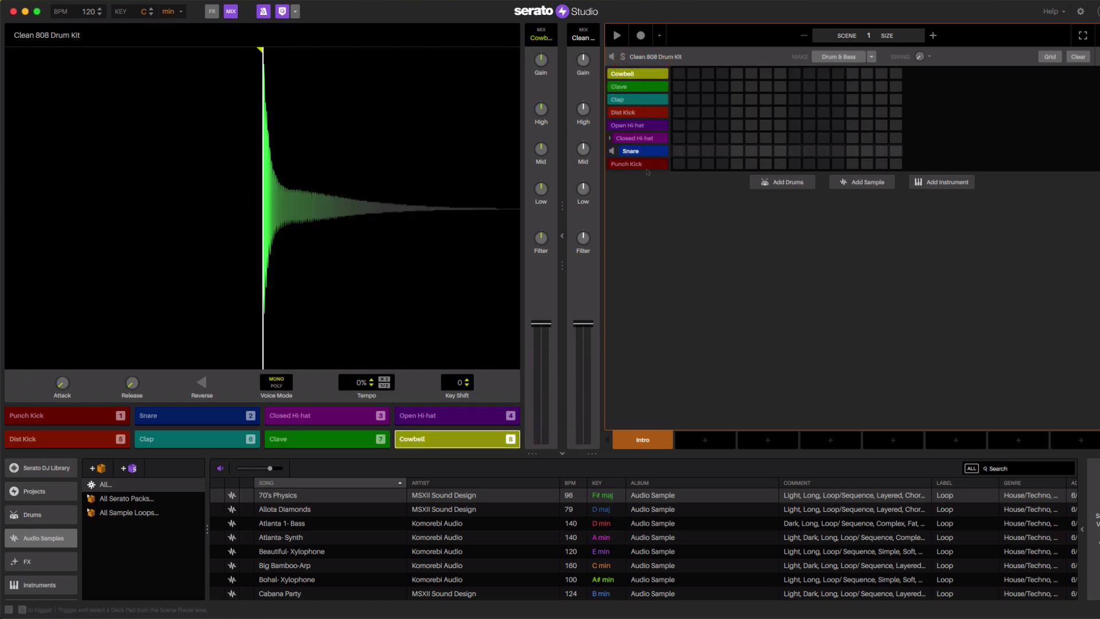
# Show the Punch Kick's waveform and sound settings and audition the kick.
pyautogui.click(78, 417)
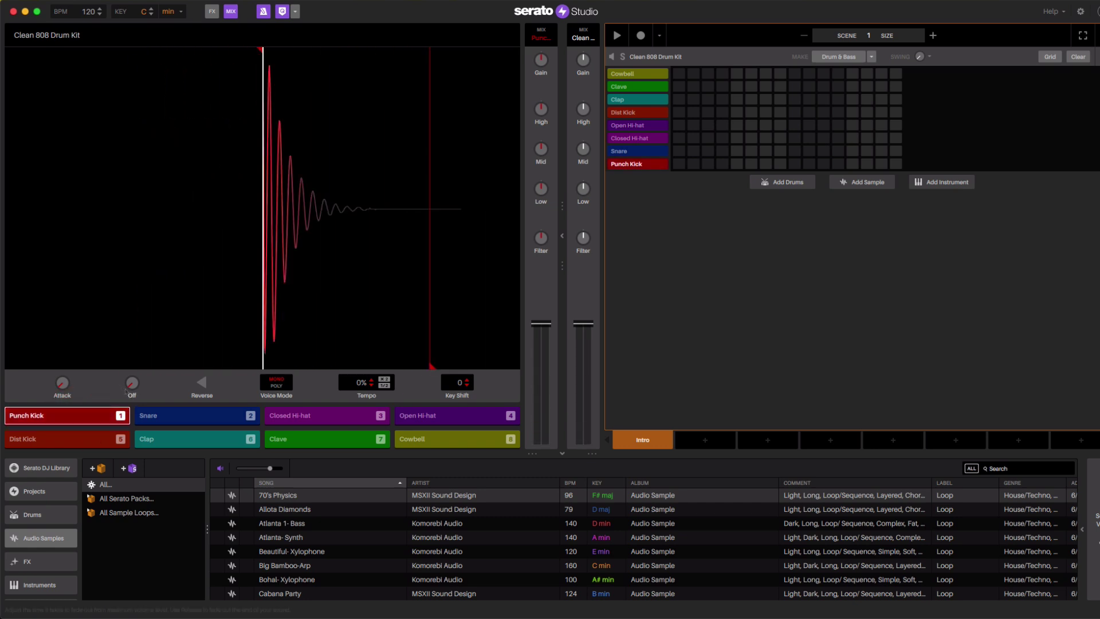
pyautogui.moveTo(62, 384)
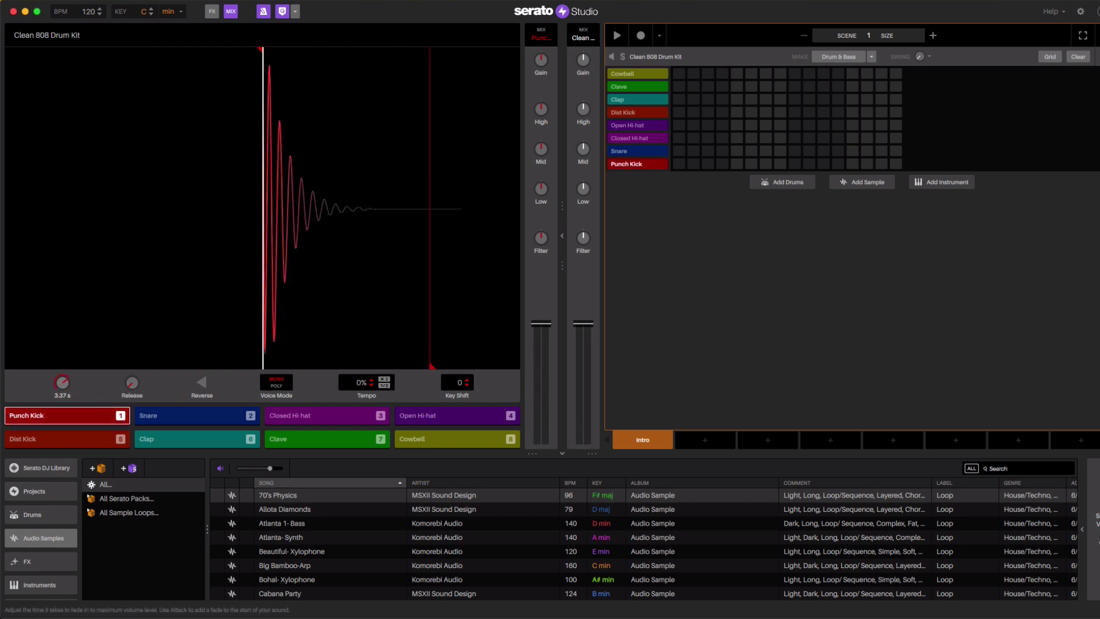
pyautogui.click(62, 413)
pyautogui.moveTo(131, 383)
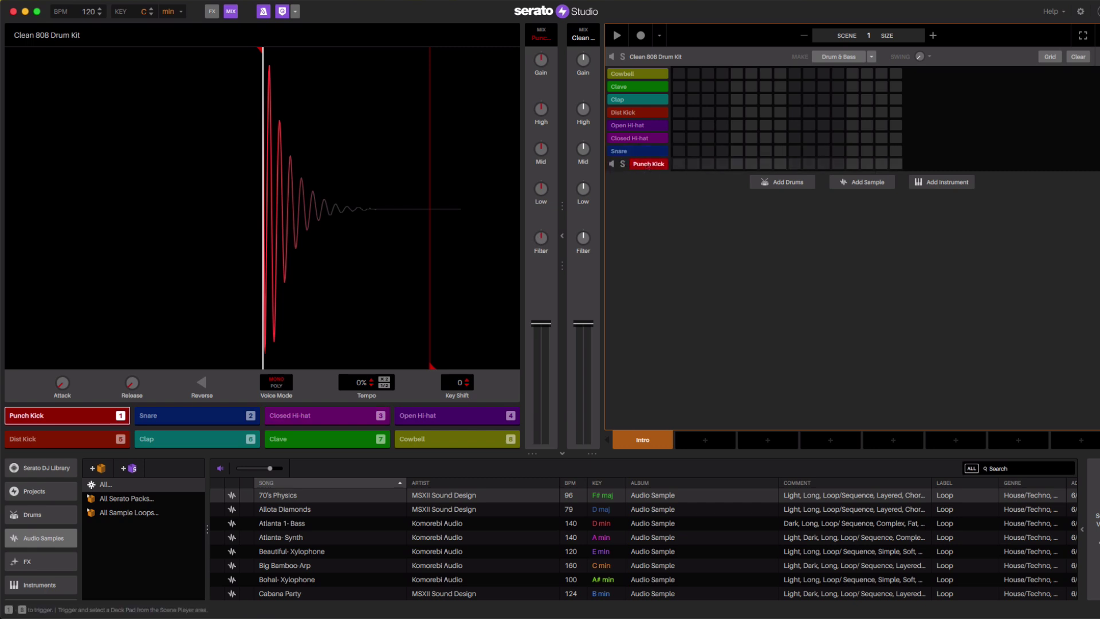
# Program Punch Kick hits on steps 1, 5, 9 and 13 and audition the pattern.
pyautogui.click(678, 164)
pyautogui.click(737, 164)
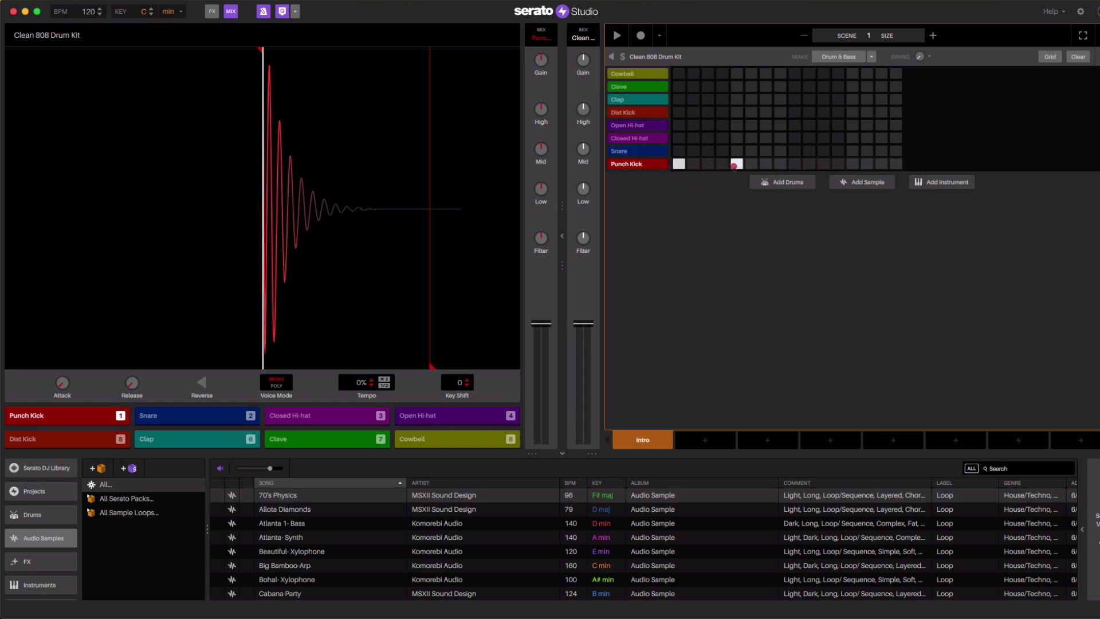
pyautogui.click(795, 164)
pyautogui.click(852, 164)
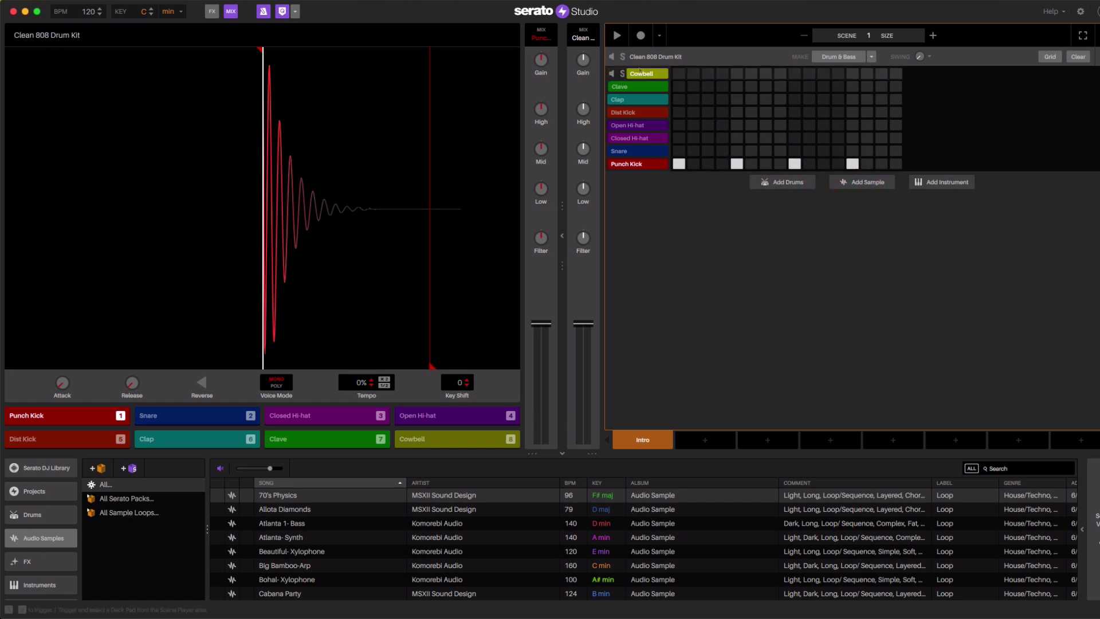
pyautogui.click(623, 40)
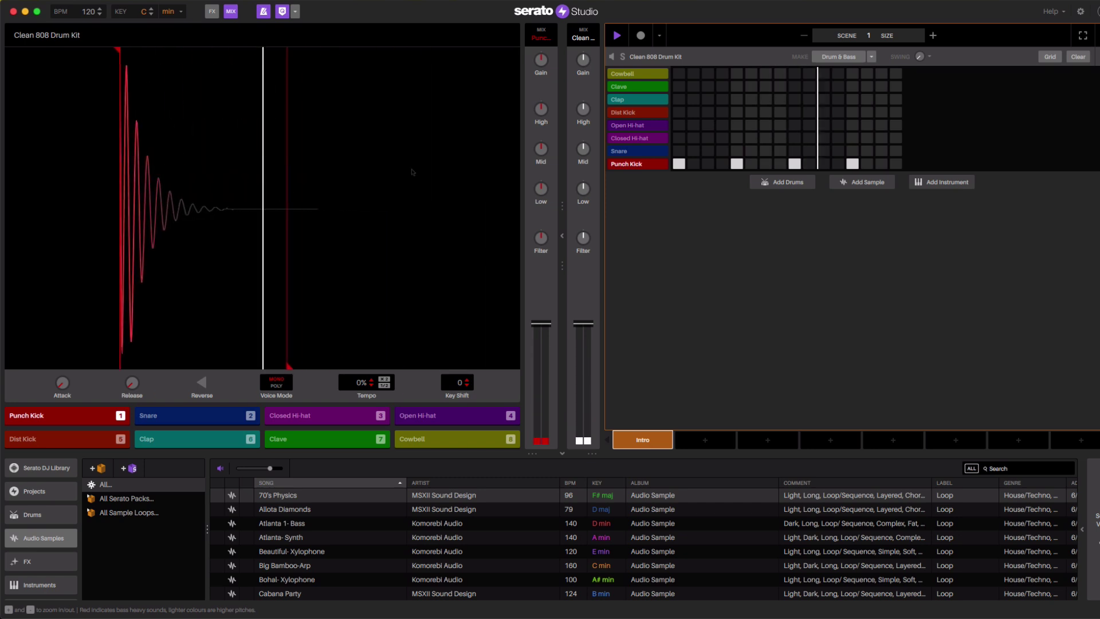
pyautogui.press('space')
pyautogui.press('space')
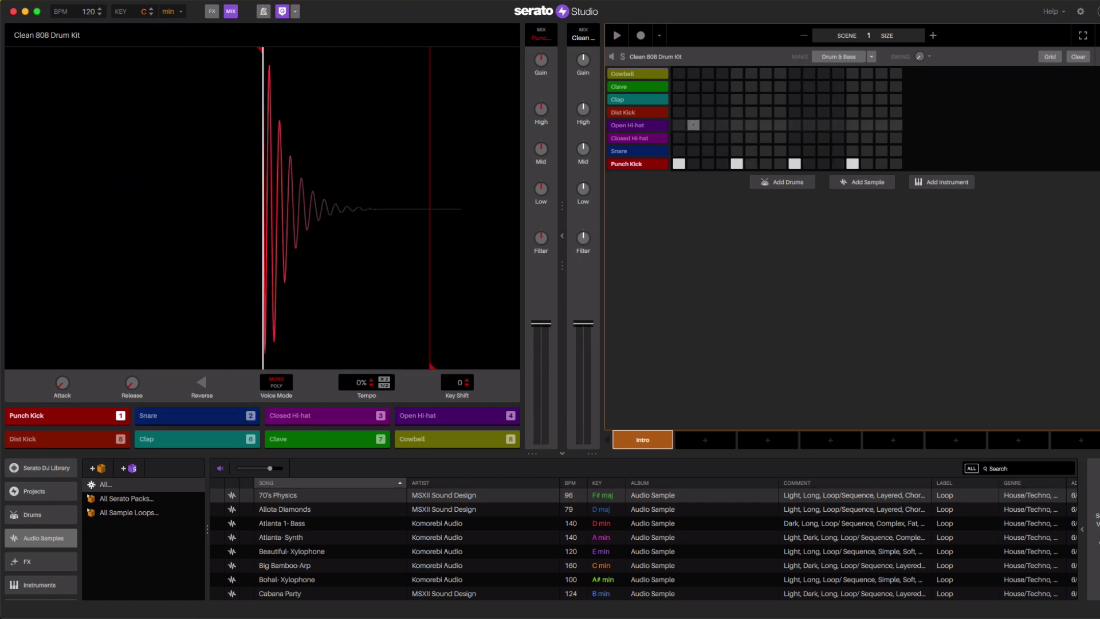
# Try a 1/8 fill on the Open Hi-hat row, then erase those steps.
pyautogui.rightClick(657, 126)
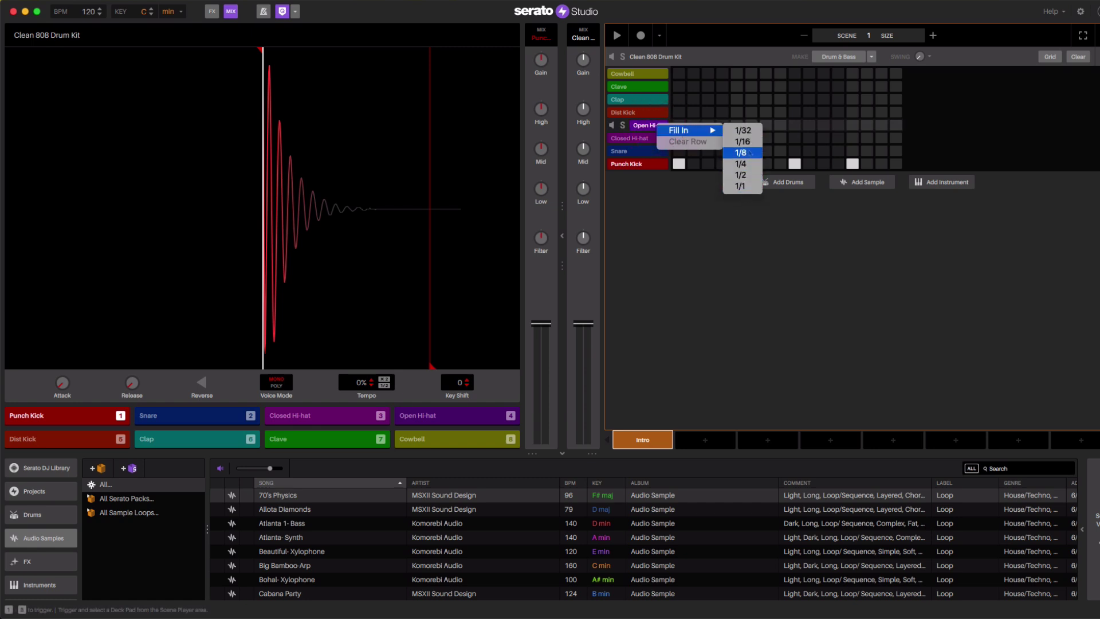
pyautogui.click(745, 152)
pyautogui.press('space')
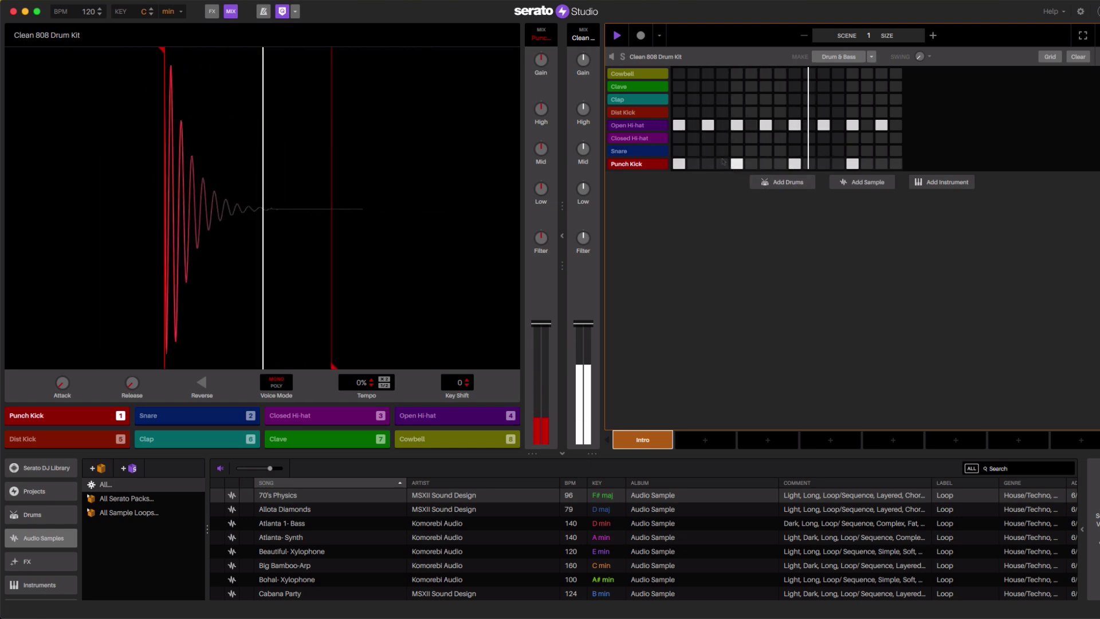
pyautogui.press('space')
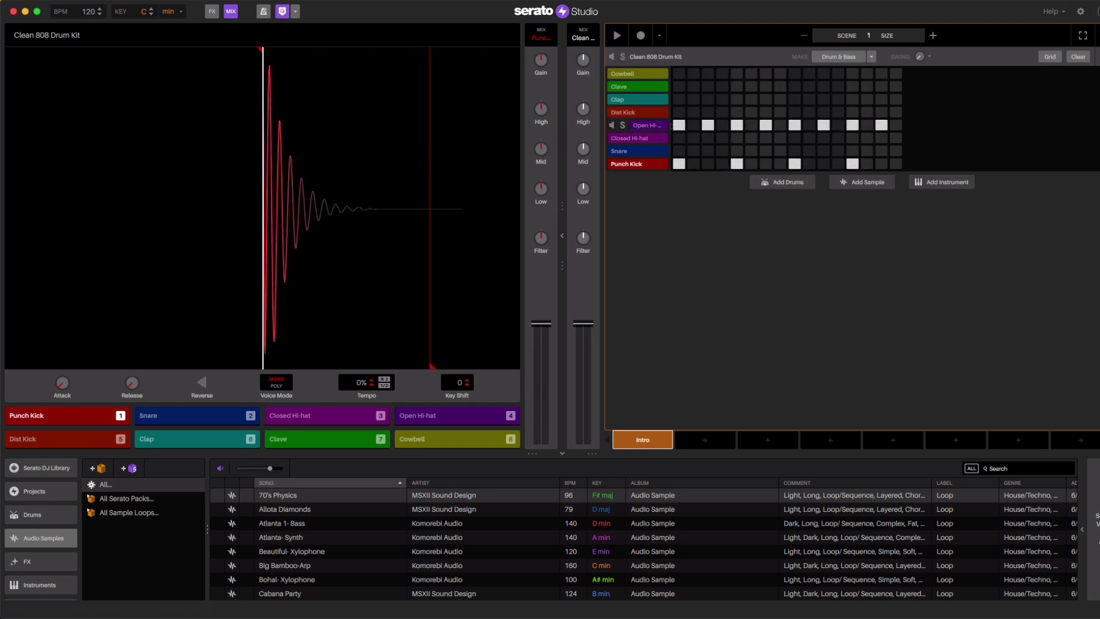
pyautogui.moveTo(675, 125); pyautogui.dragTo(908, 121)
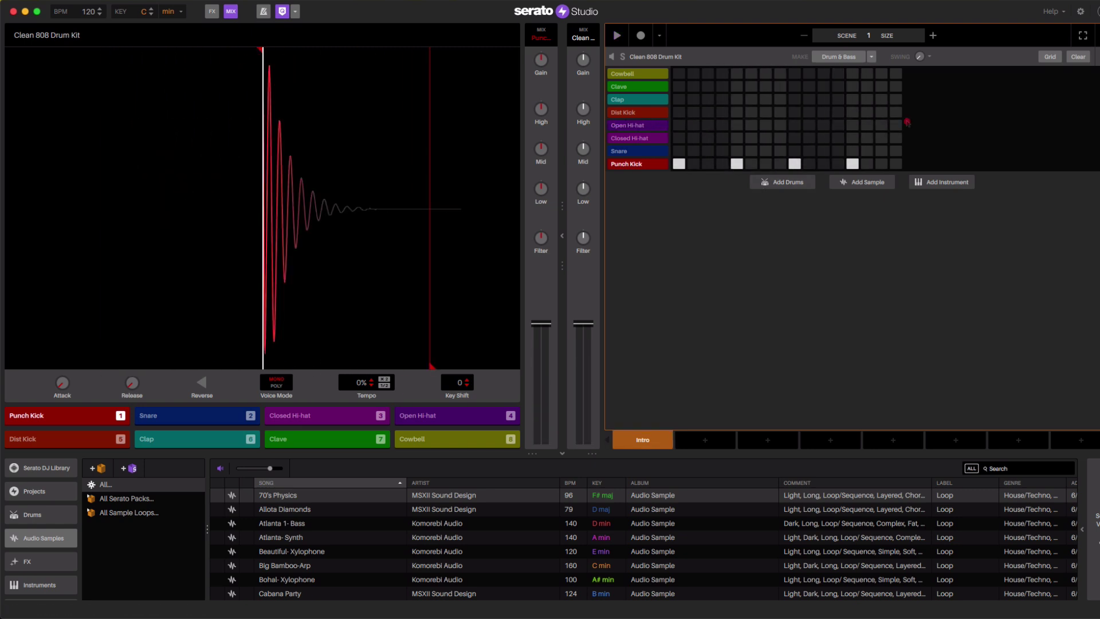
# Fill the Closed Hi-hat row with 1/8 notes and listen back.
pyautogui.rightClick(678, 139)
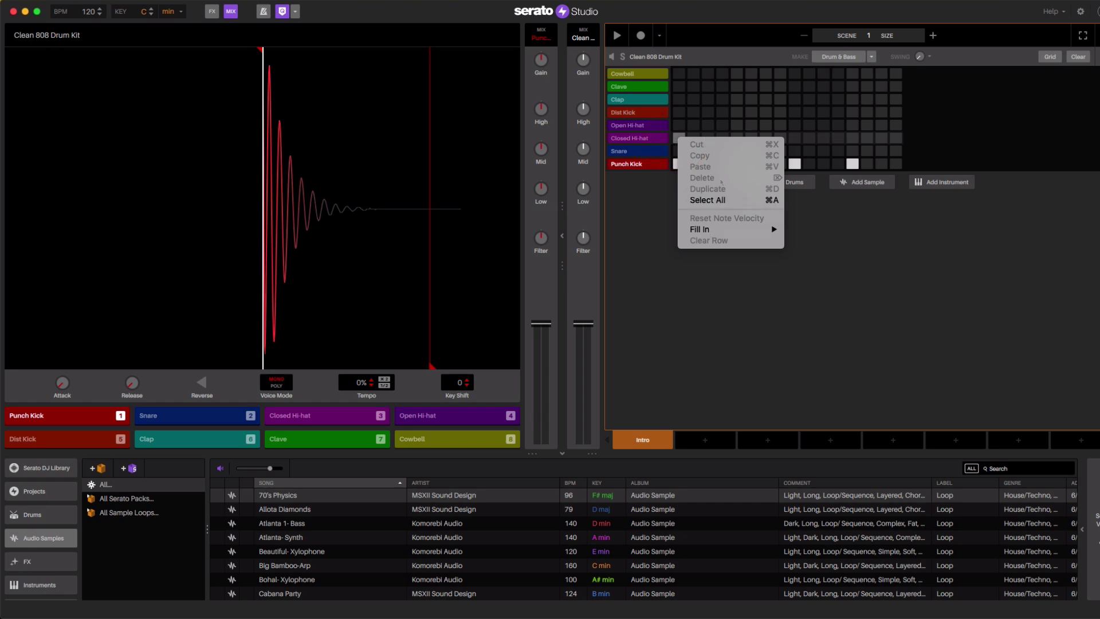
pyautogui.moveTo(745, 229)
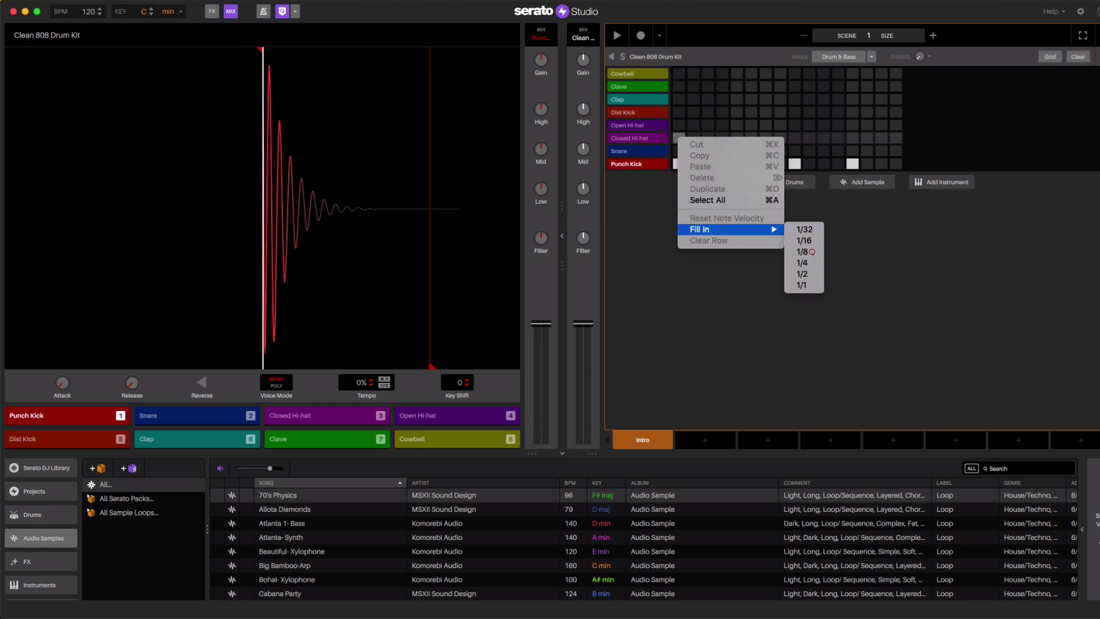
pyautogui.click(800, 252)
pyautogui.press('space')
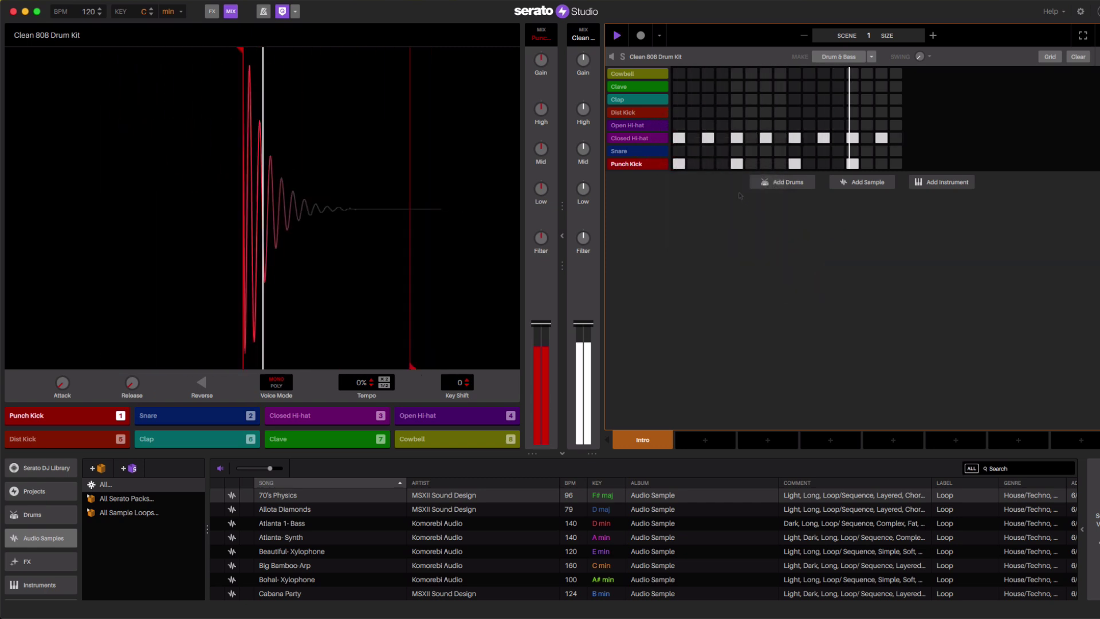
pyautogui.press('space')
# Add snare hits on steps 5 and 13 and play the pattern.
pyautogui.click(736, 151)
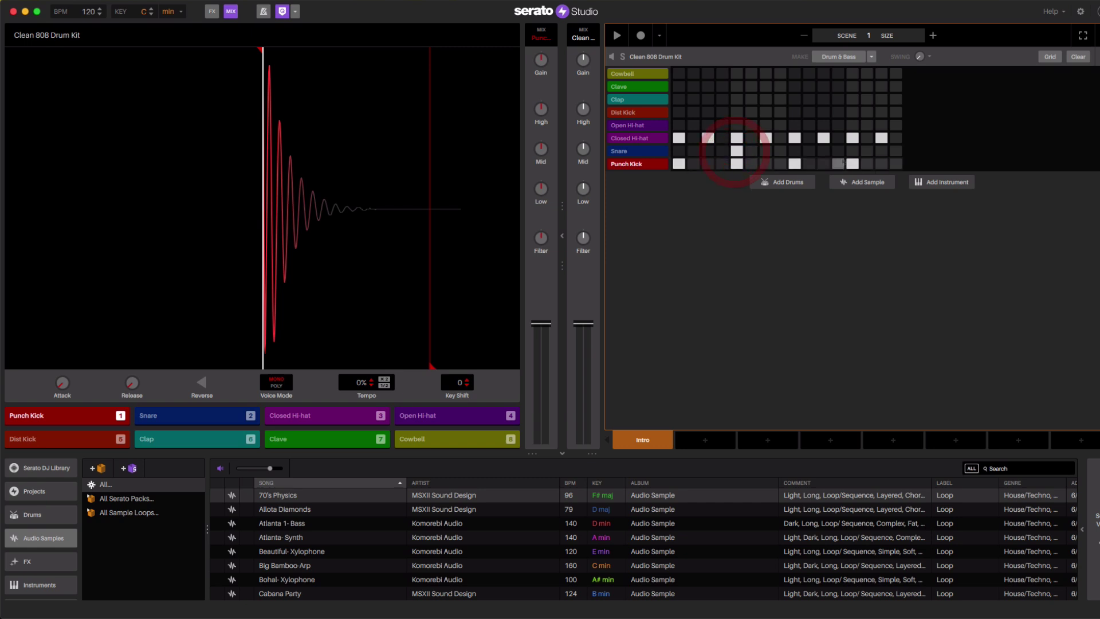
pyautogui.click(852, 151)
pyautogui.press('space')
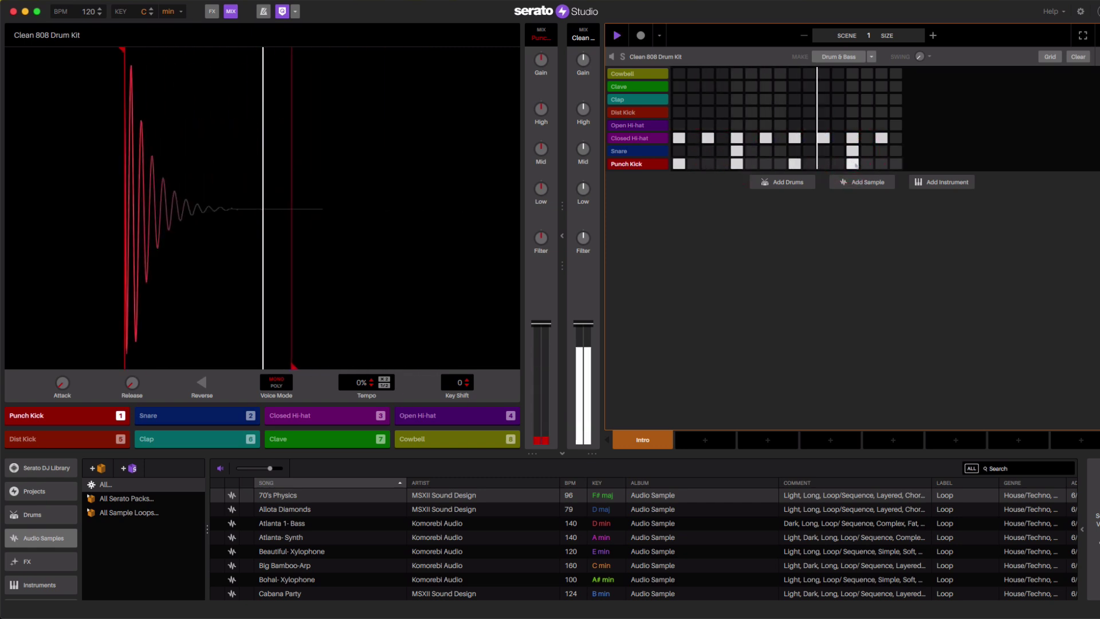
pyautogui.press('space')
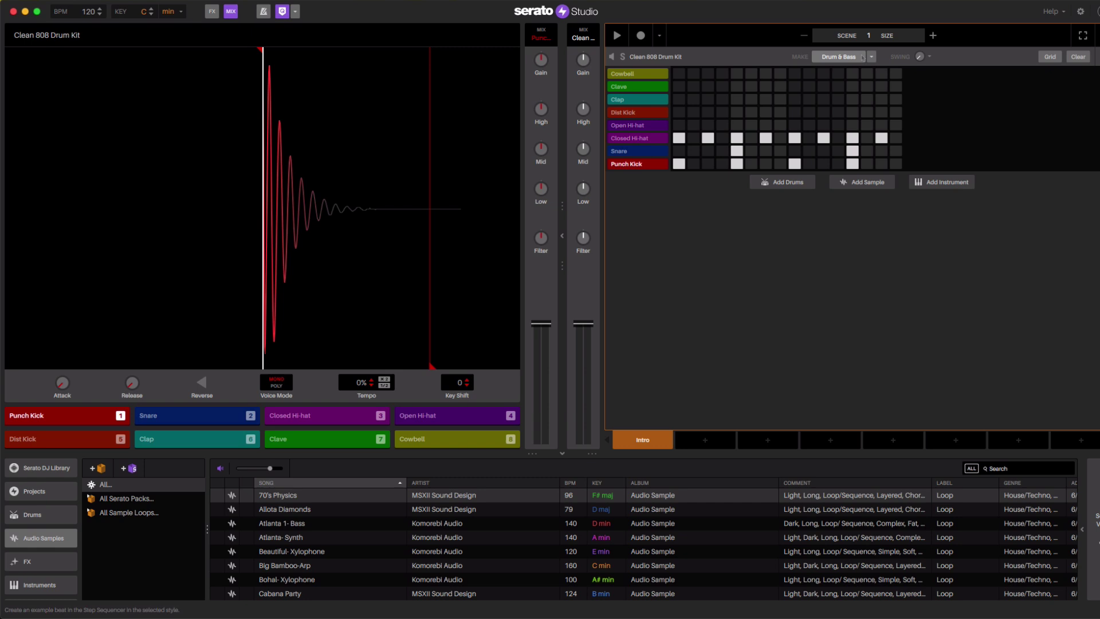
# Choose the Hip Hop / Rap style and audition a generated example beat.
pyautogui.click(871, 56)
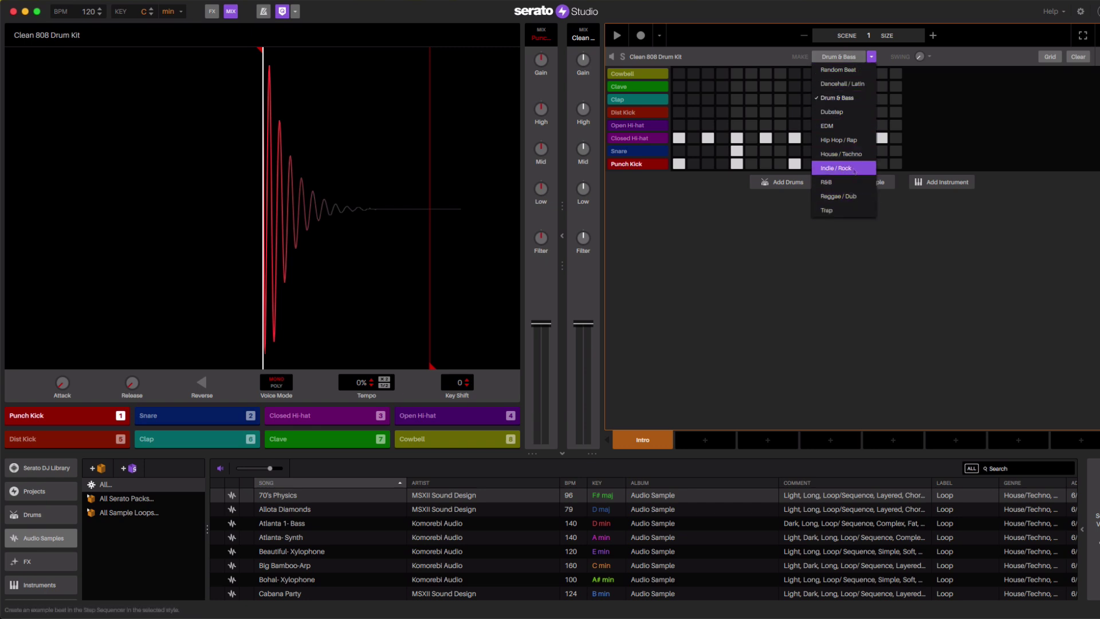
pyautogui.click(854, 143)
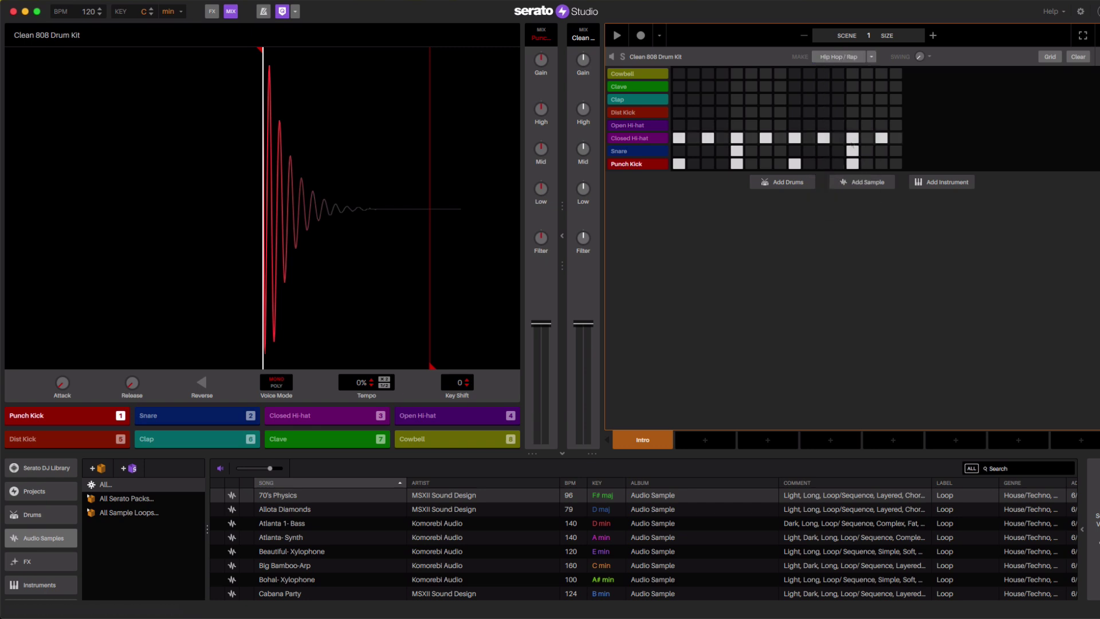
pyautogui.click(839, 55)
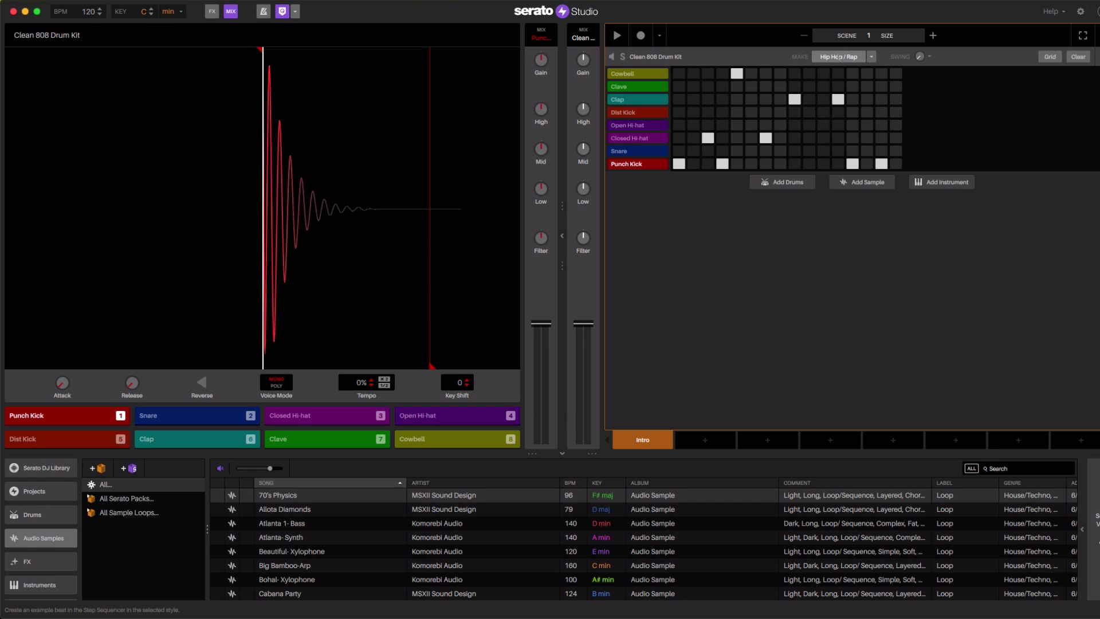
pyautogui.press('space')
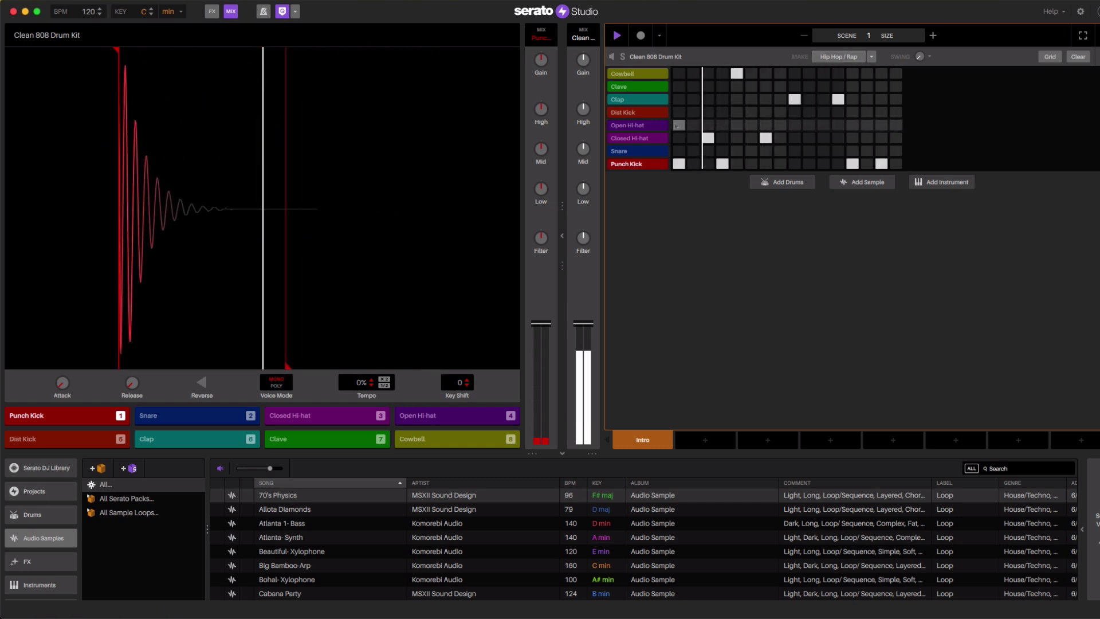
pyautogui.press('space')
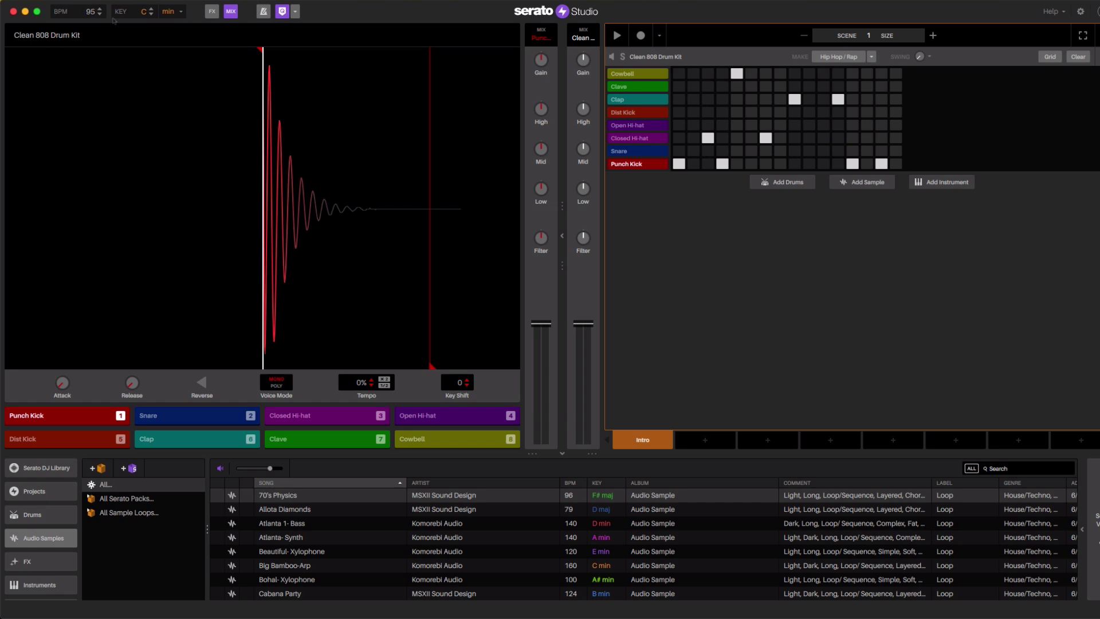
pyautogui.press('space')
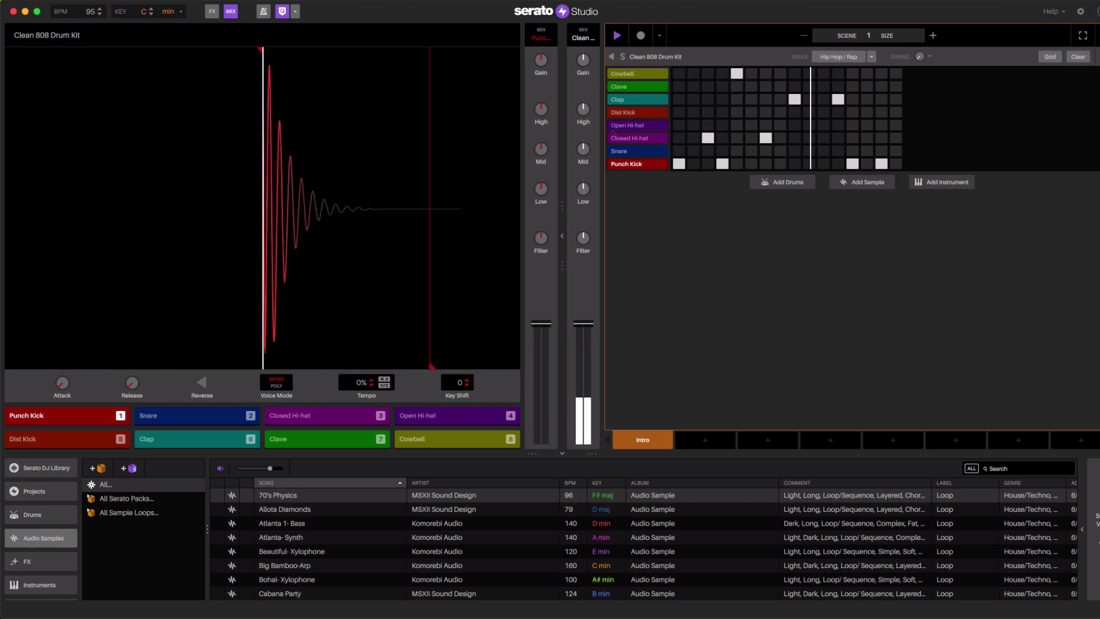
pyautogui.press('space')
# Generate several more Hip Hop / Rap beats, then switch the style to Trap.
pyautogui.click(846, 56)
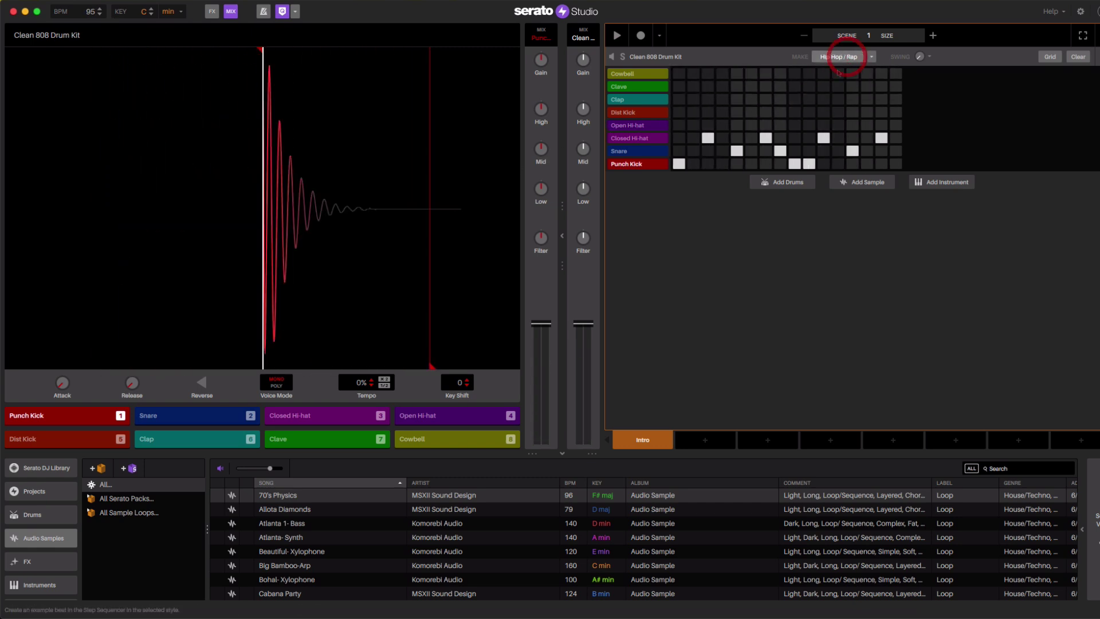
pyautogui.press('space')
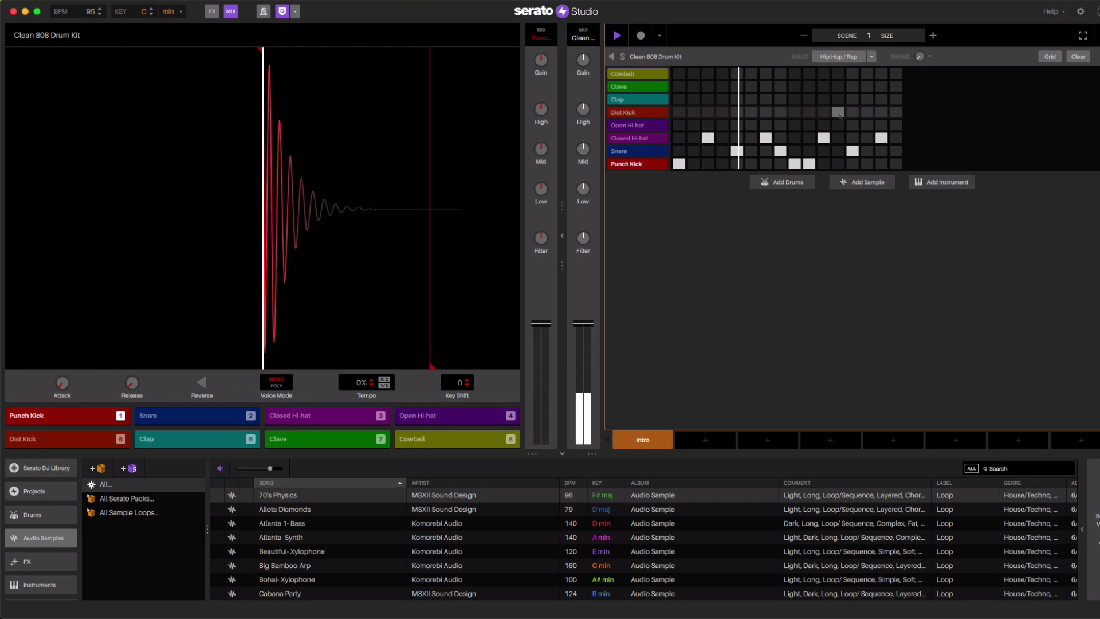
pyautogui.click(838, 57)
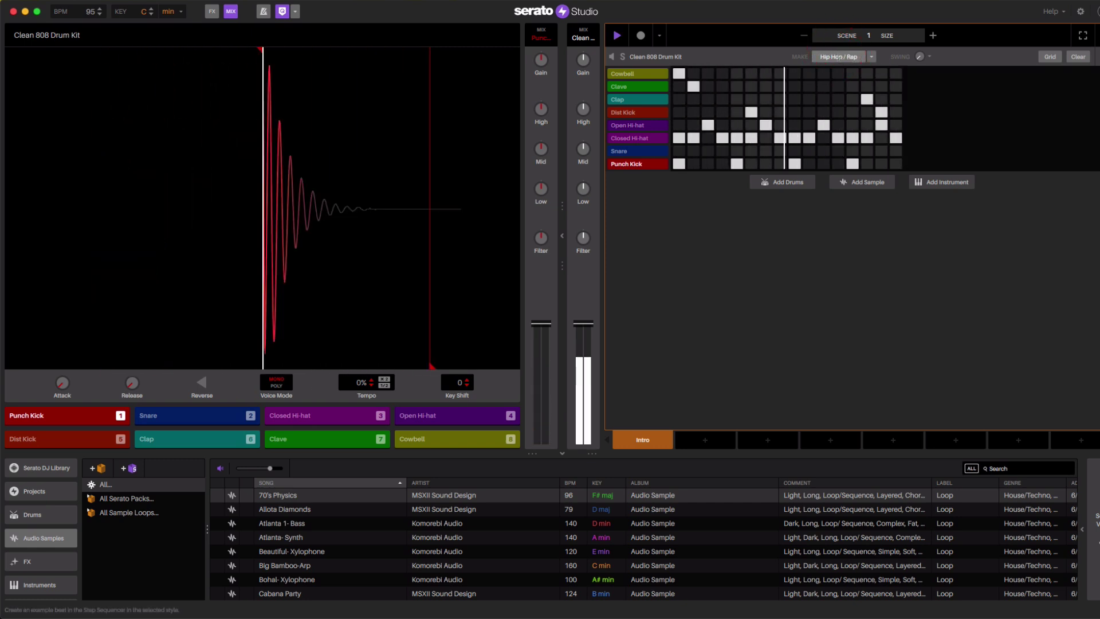
pyautogui.click(839, 56)
pyautogui.press('space')
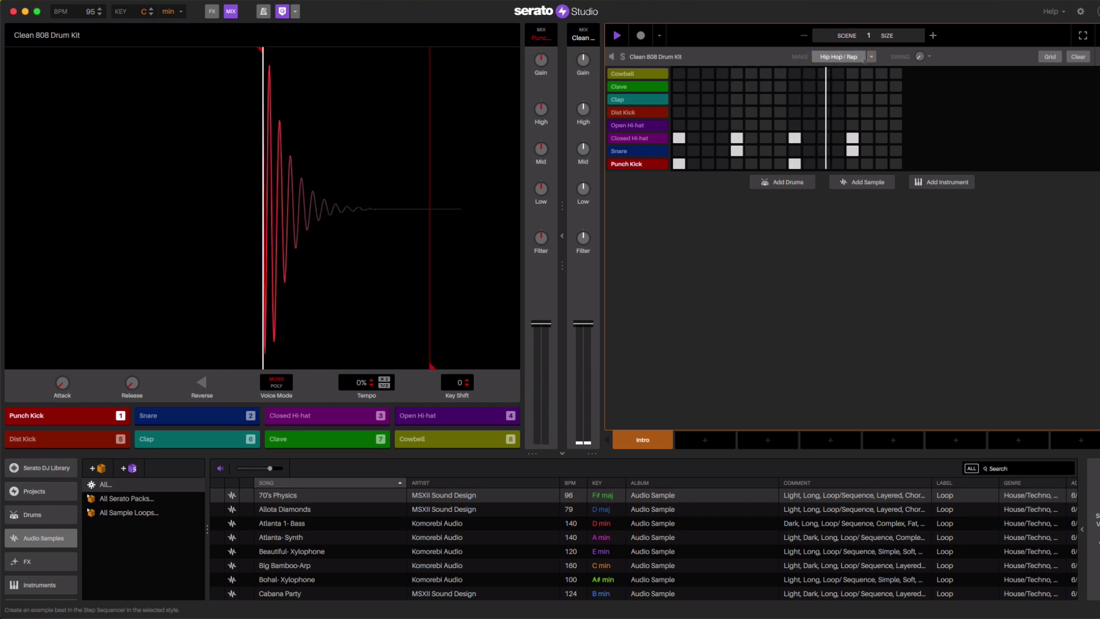
pyautogui.click(872, 57)
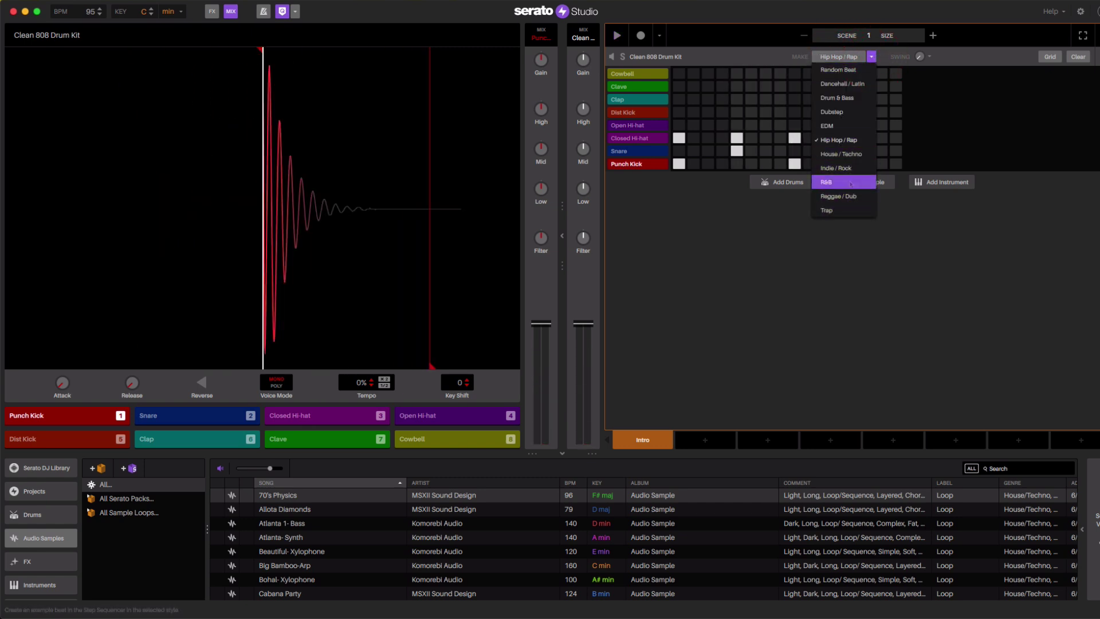
pyautogui.click(850, 212)
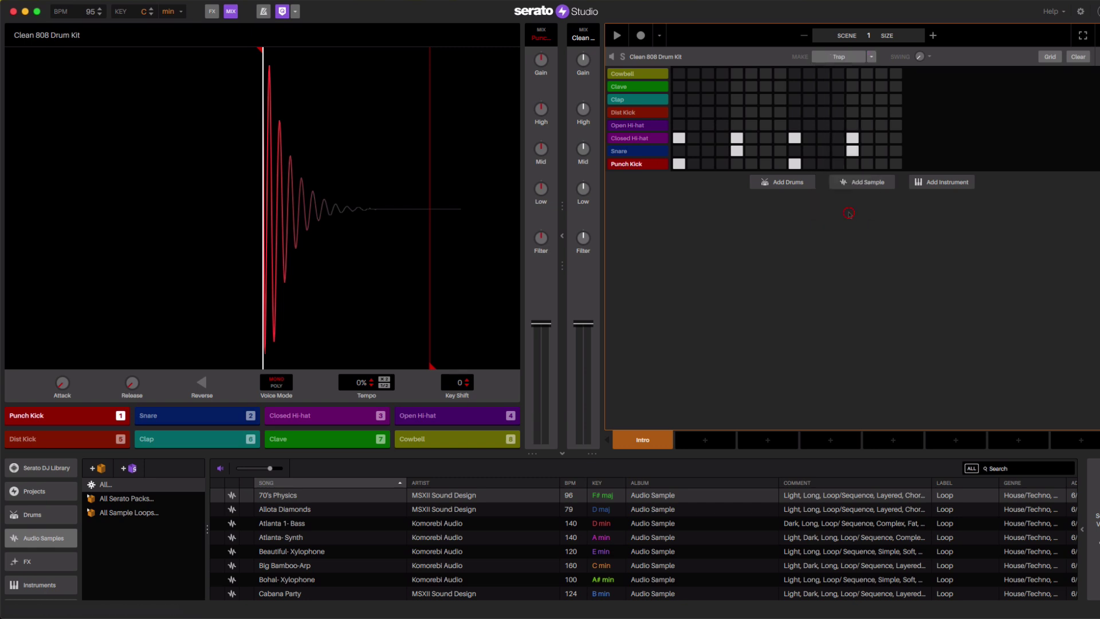
# Generate a couple of Trap example beats and audition them with added swing.
pyautogui.press('space')
pyautogui.press('space')
pyautogui.press('space')
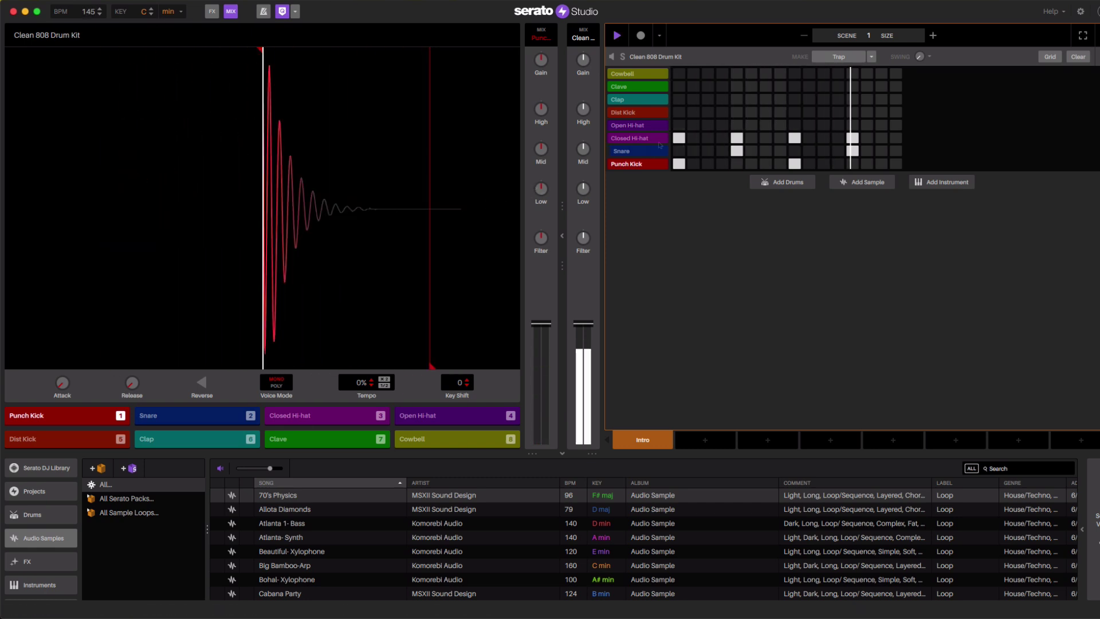
pyautogui.click(839, 57)
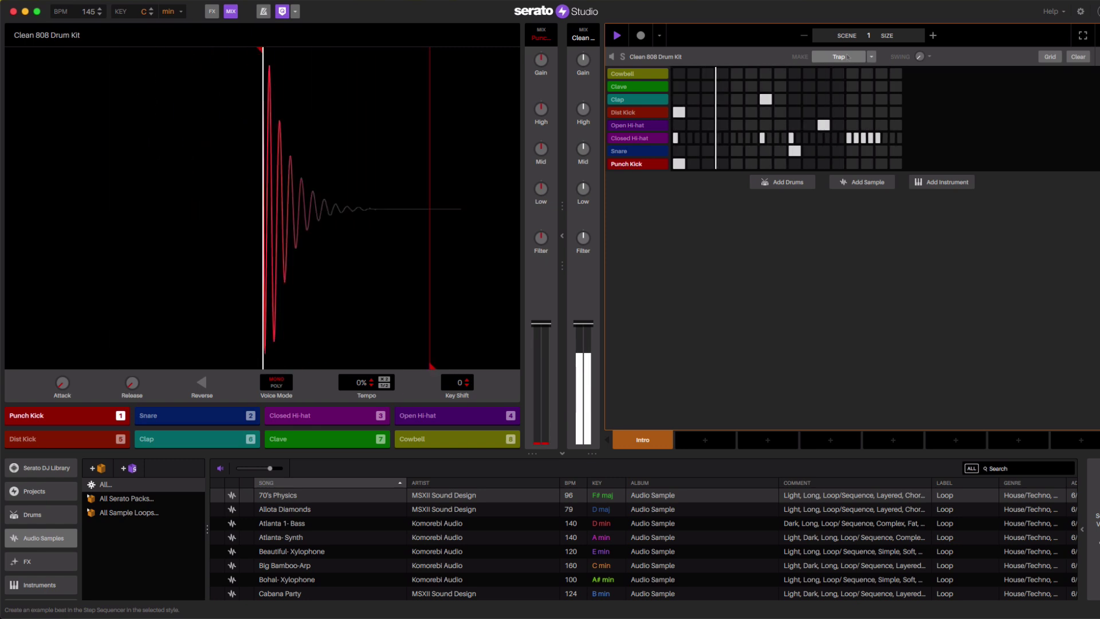
pyautogui.click(847, 56)
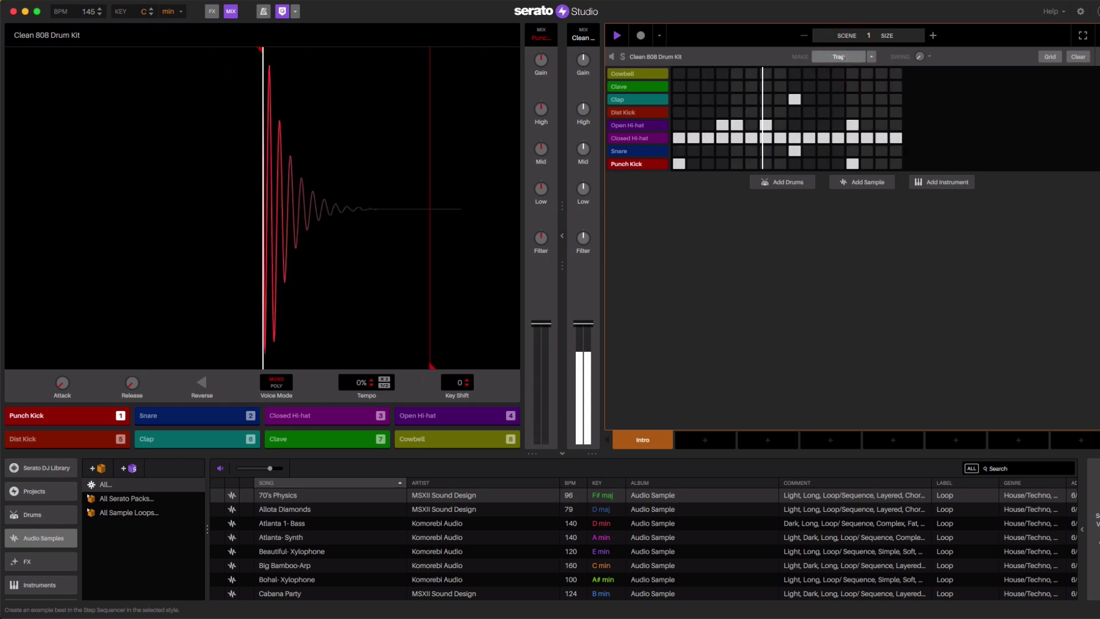
pyautogui.press('space')
pyautogui.moveTo(920, 58)
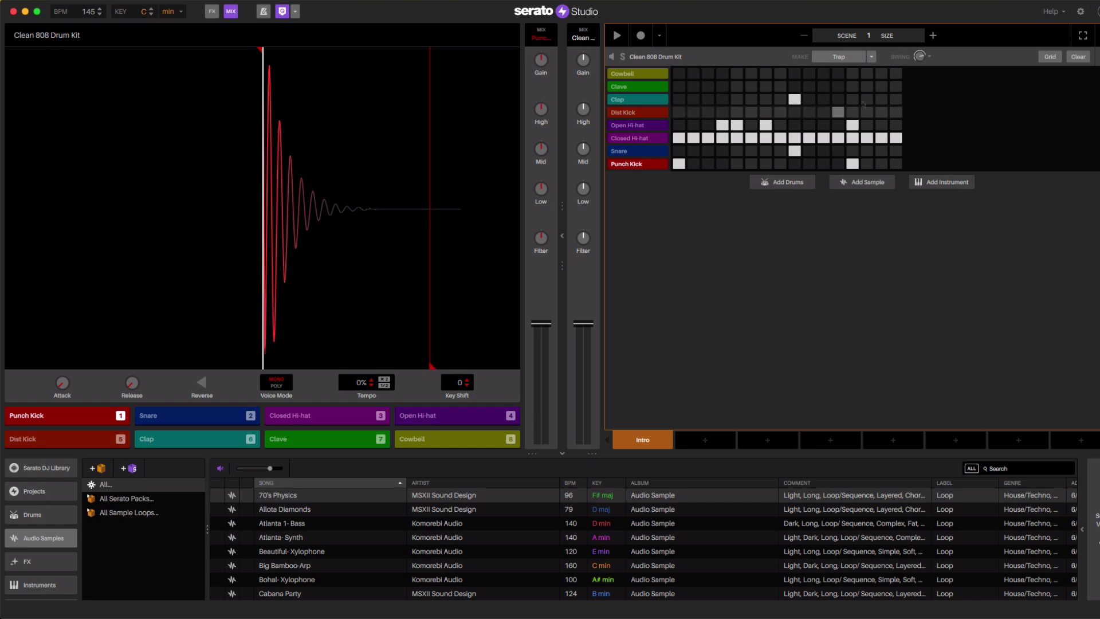
pyautogui.press('space')
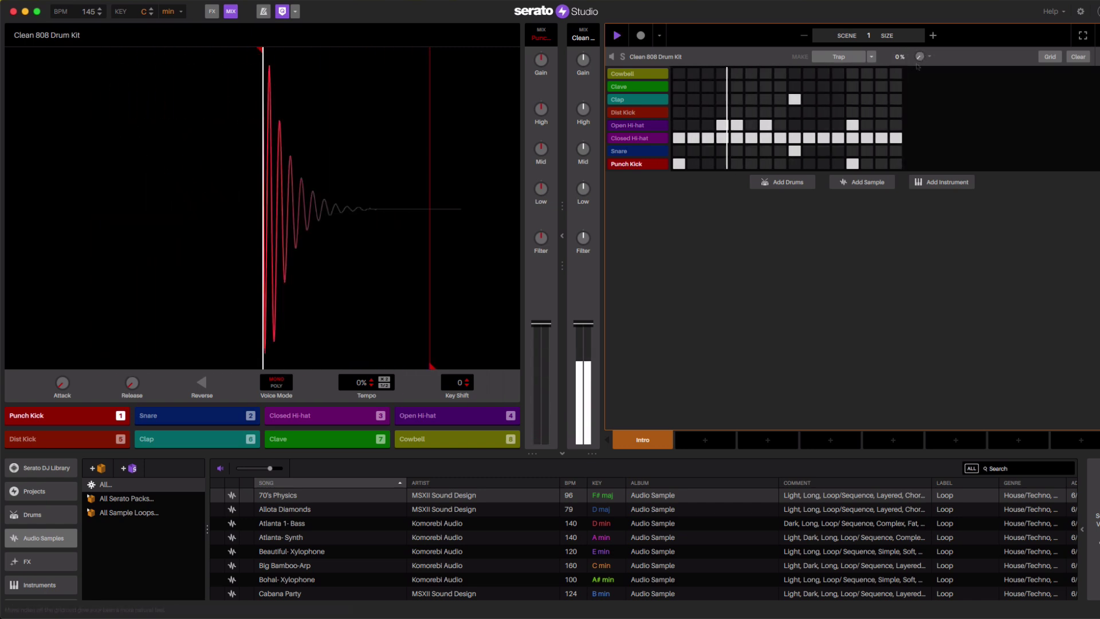
pyautogui.press('space')
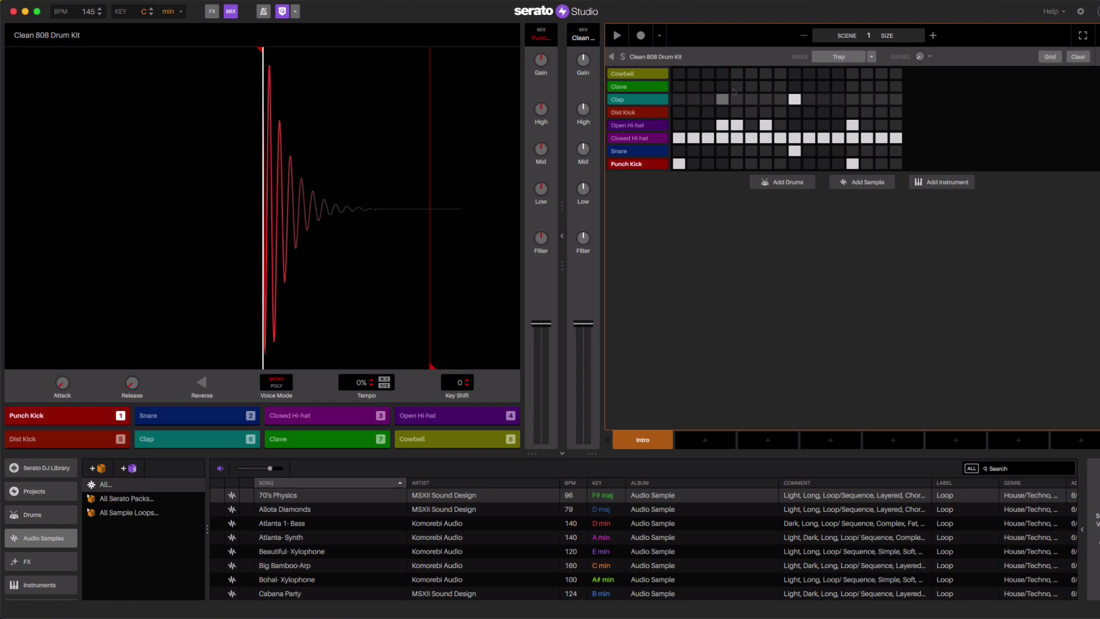
# Extend the scene to eight bars and step through pages 1-2 to 7-8.
pyautogui.click(932, 36)
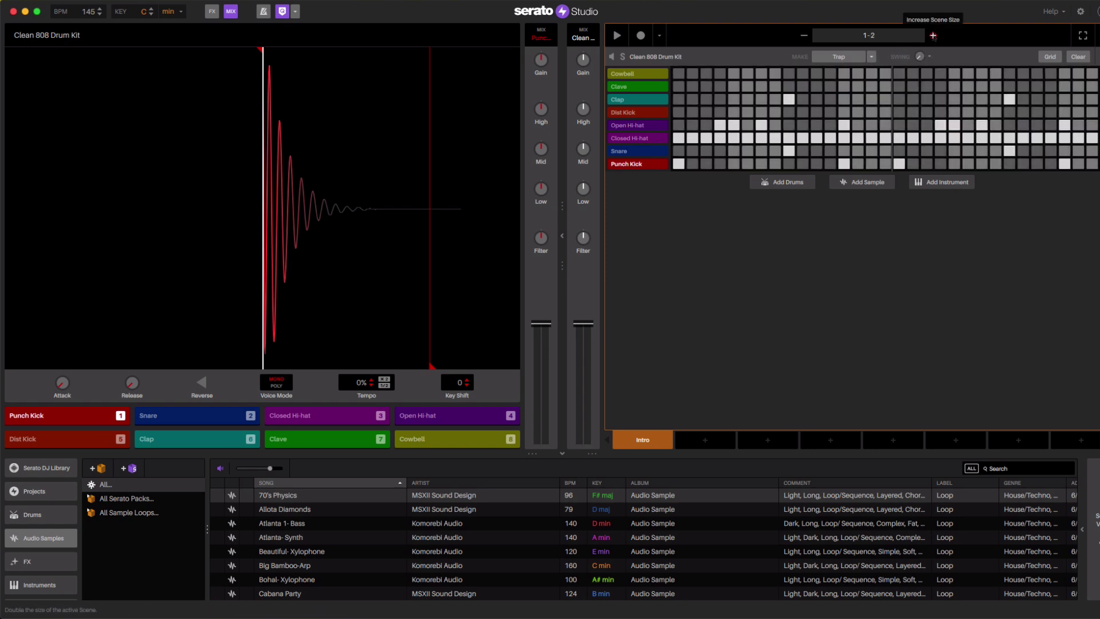
pyautogui.click(932, 35)
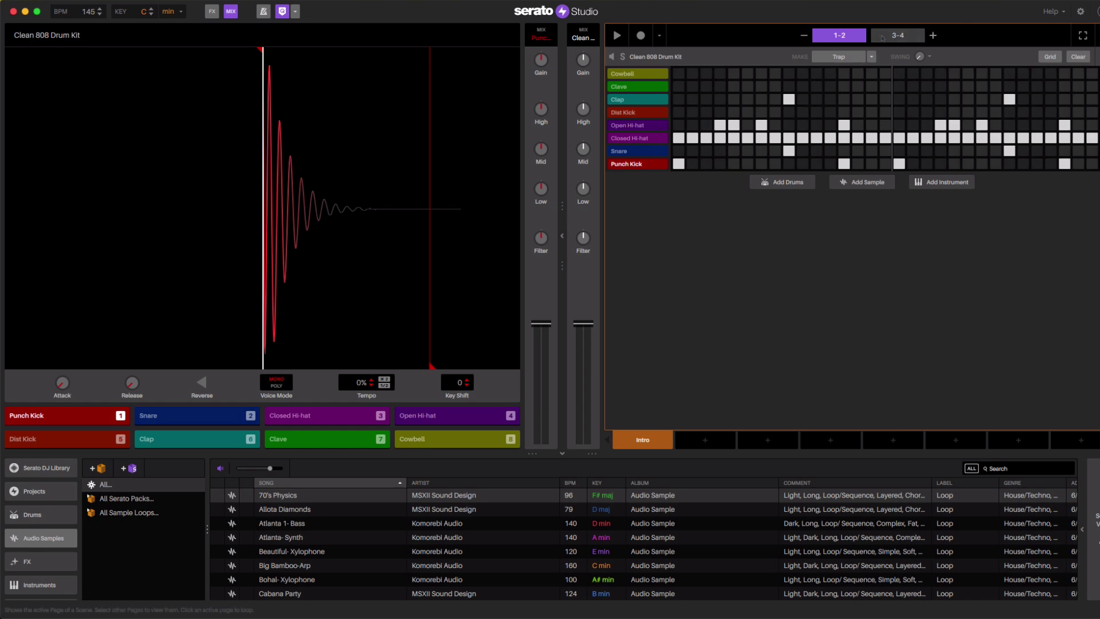
pyautogui.click(840, 37)
pyautogui.click(899, 36)
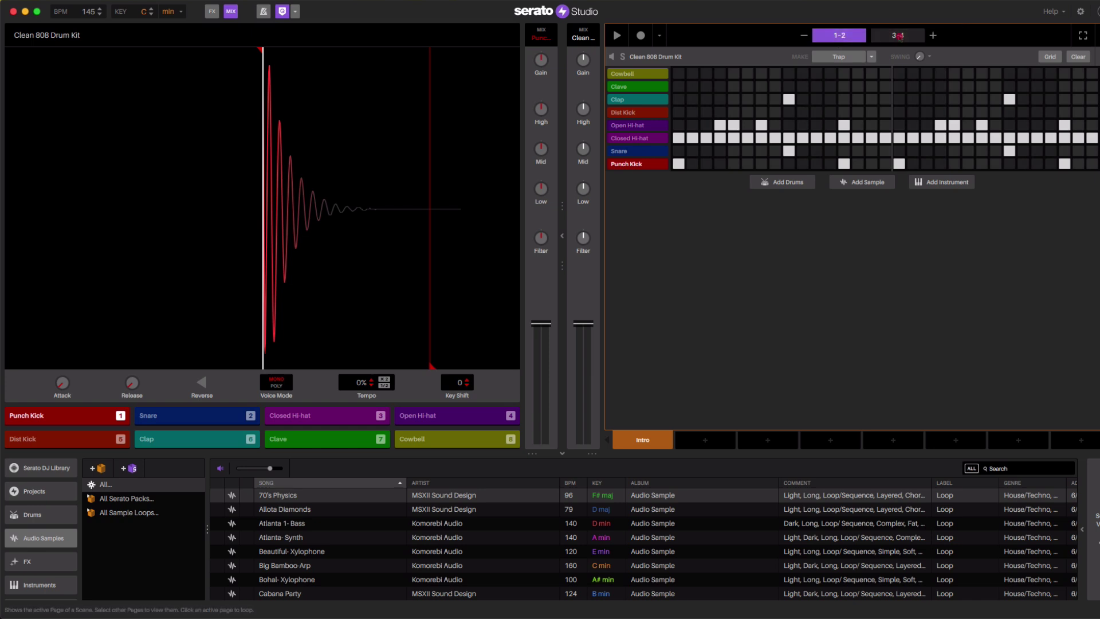
pyautogui.click(932, 35)
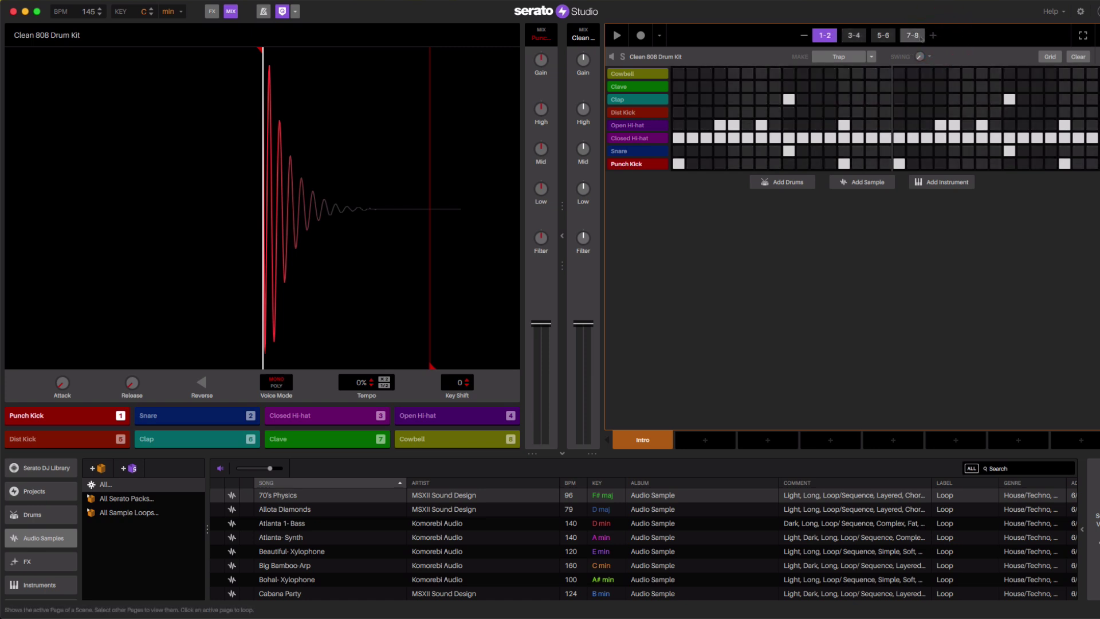
pyautogui.click(825, 35)
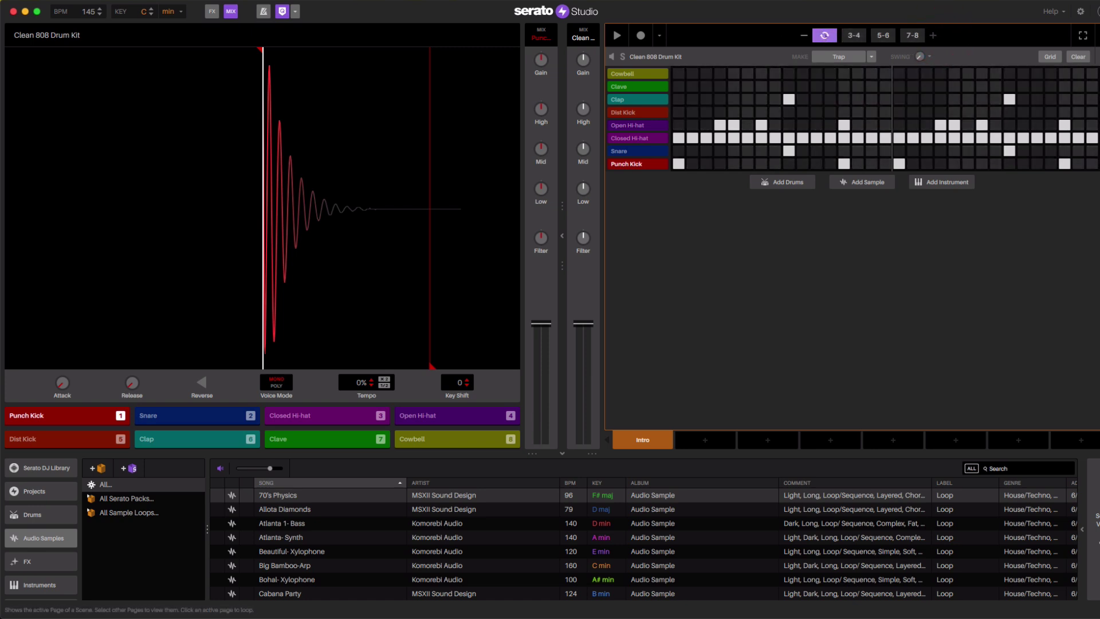
pyautogui.click(854, 36)
pyautogui.click(884, 35)
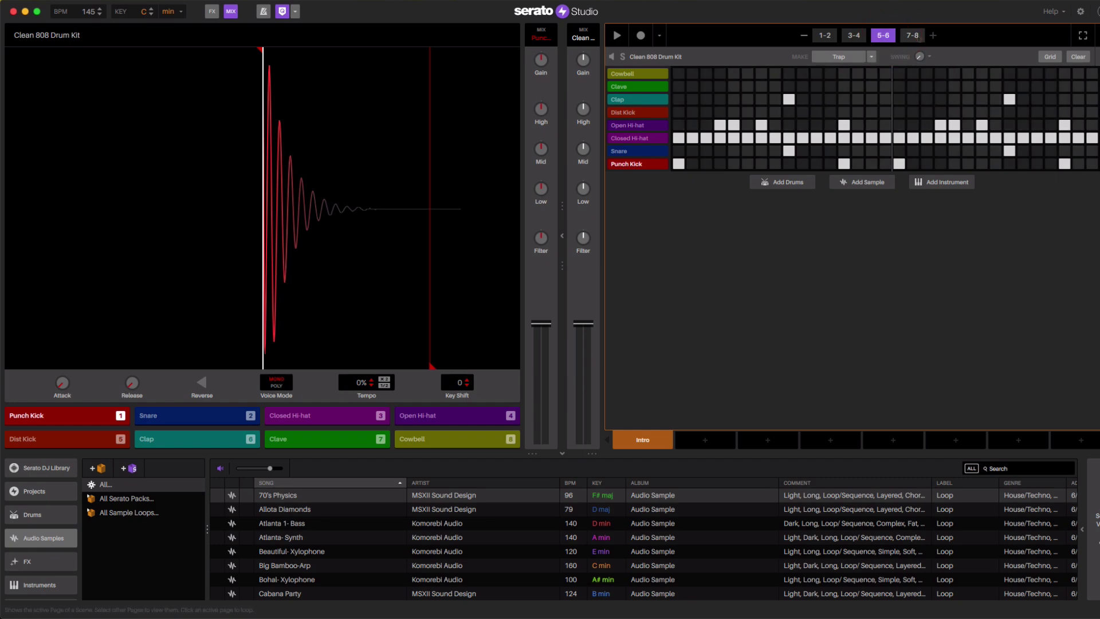
pyautogui.click(916, 36)
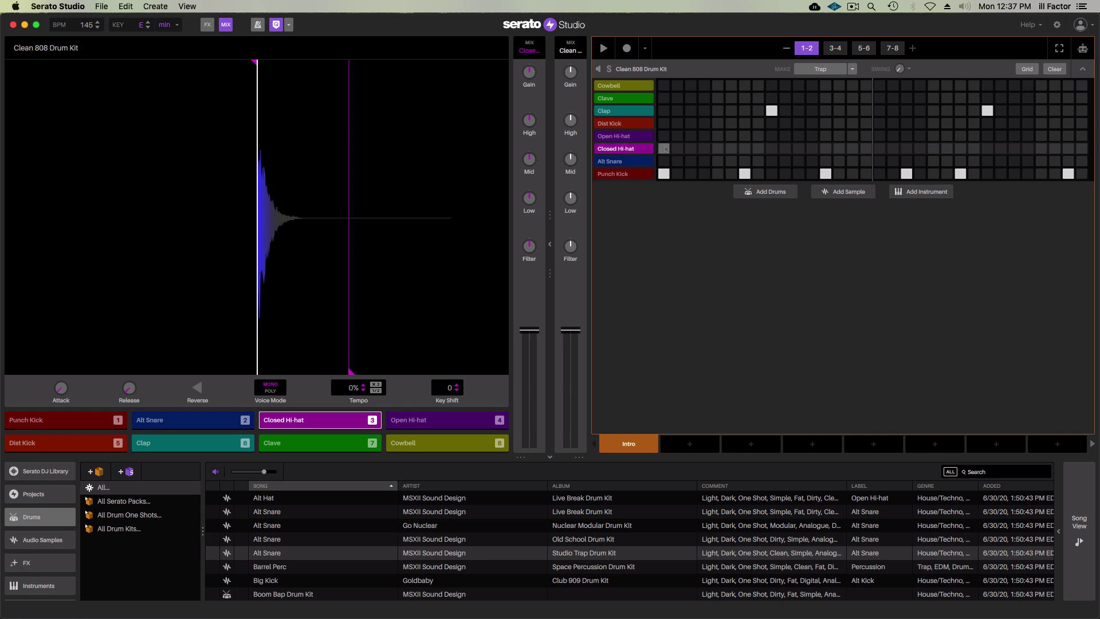
# Use Fill In > 1/8 on the Closed Hi-hat row and play the beat back.
pyautogui.press('space')
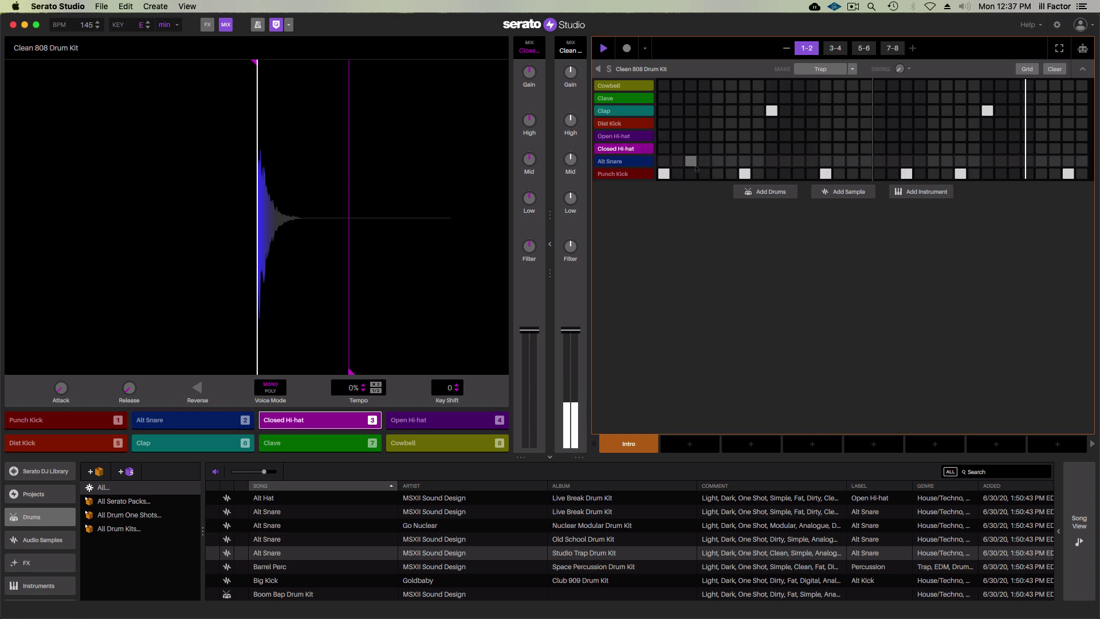
pyautogui.press('space')
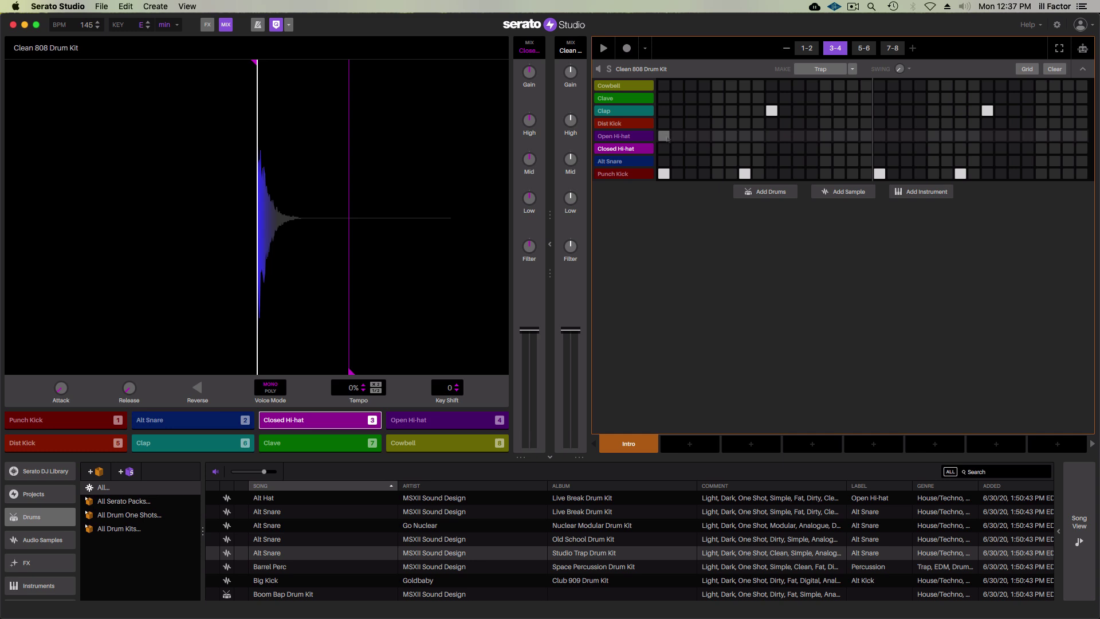
pyautogui.rightClick(665, 149)
pyautogui.moveTo(692, 241)
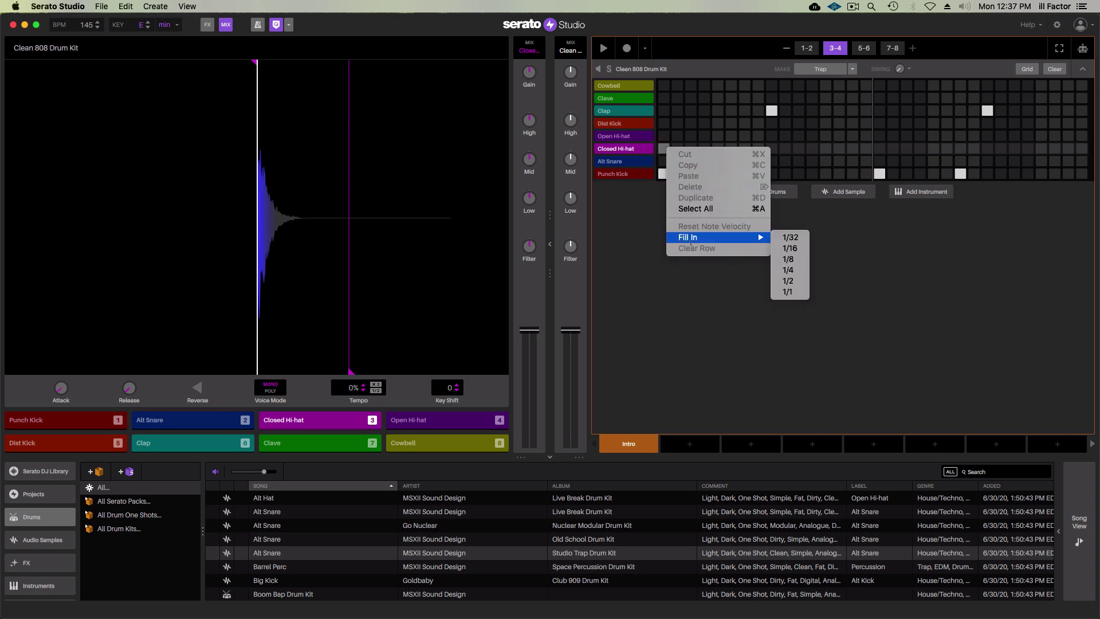
pyautogui.click(790, 259)
pyautogui.press('space')
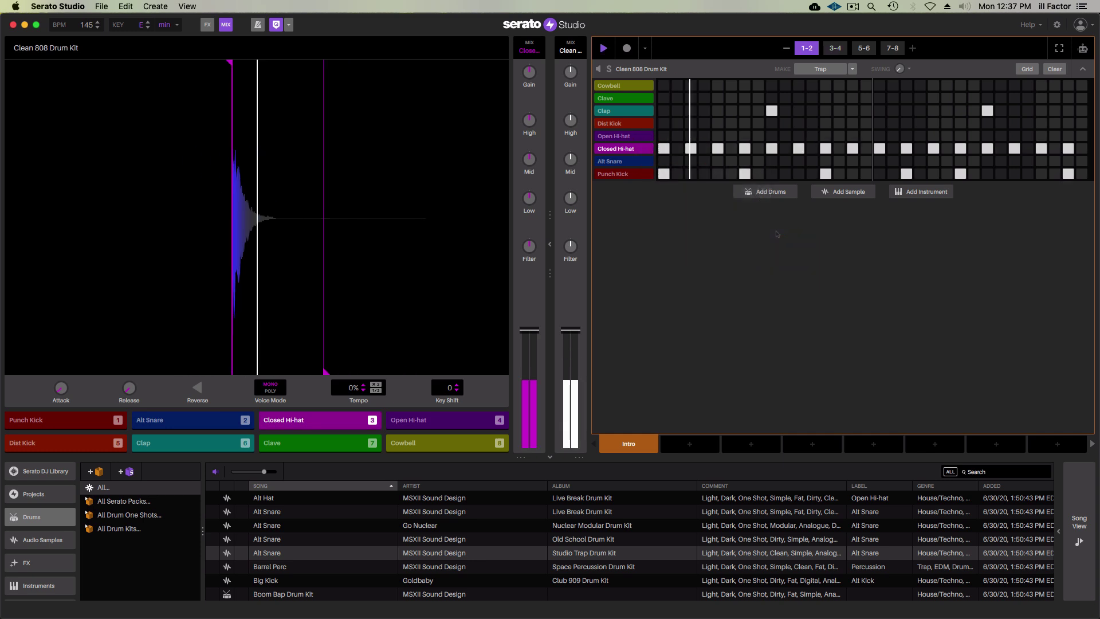
pyautogui.press('space')
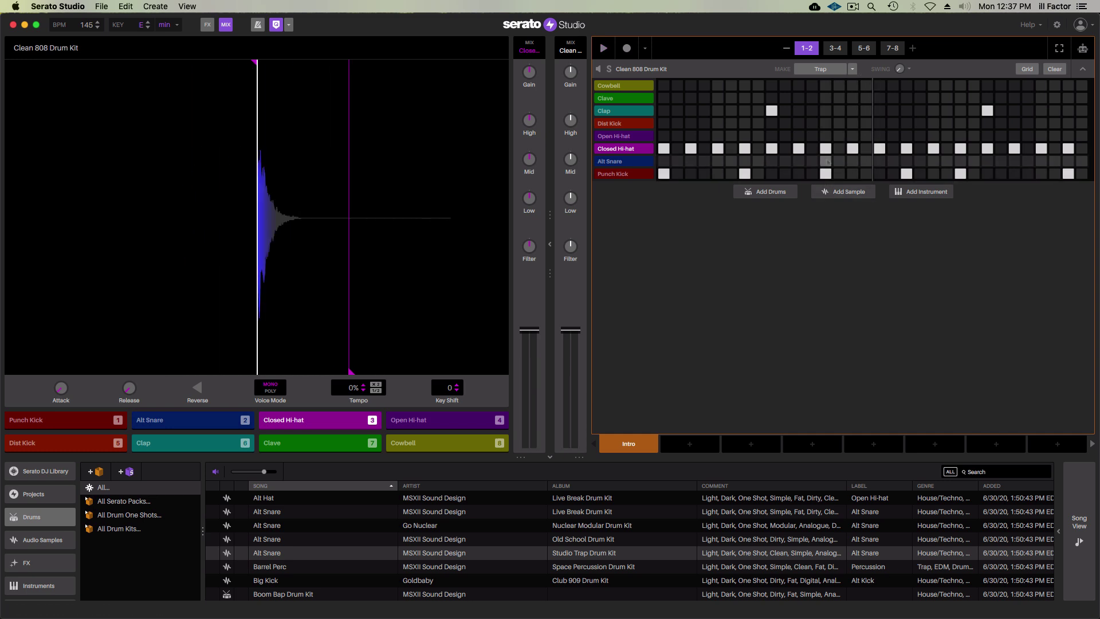
# Double the Closed Hi-hat row's step resolution and add a fast hi-hat roll.
pyautogui.click(1027, 69)
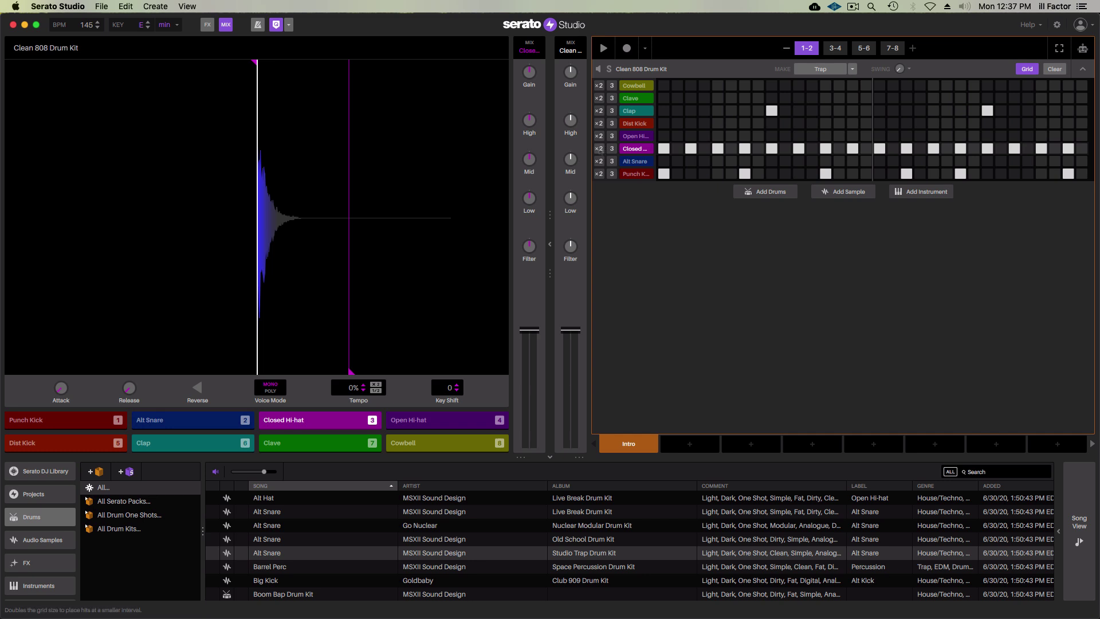
pyautogui.click(599, 148)
pyautogui.press('space')
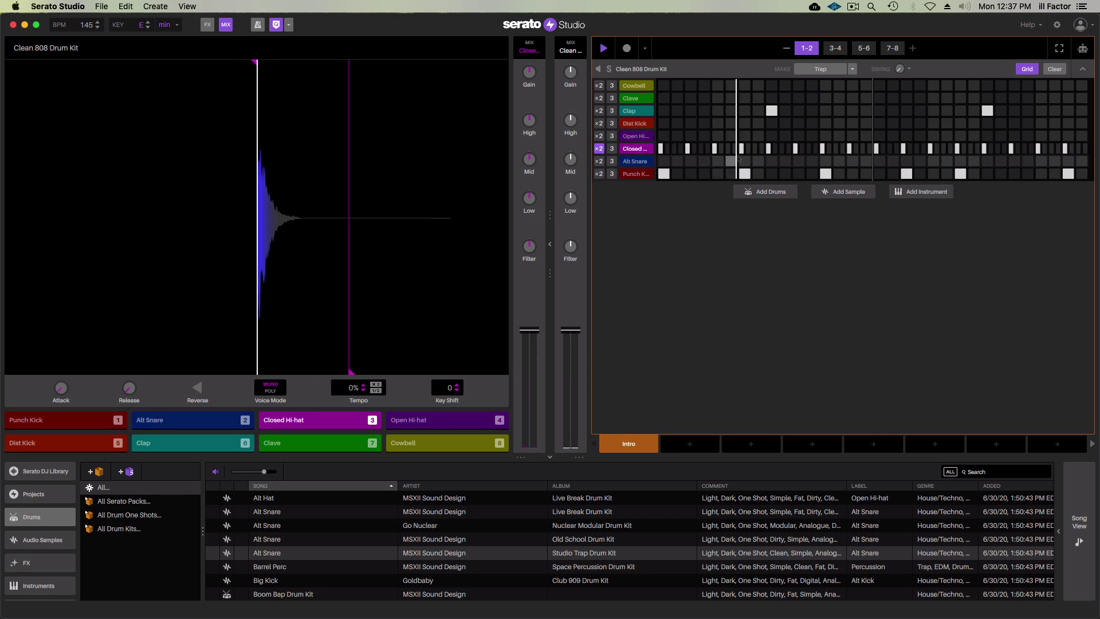
pyautogui.press('space')
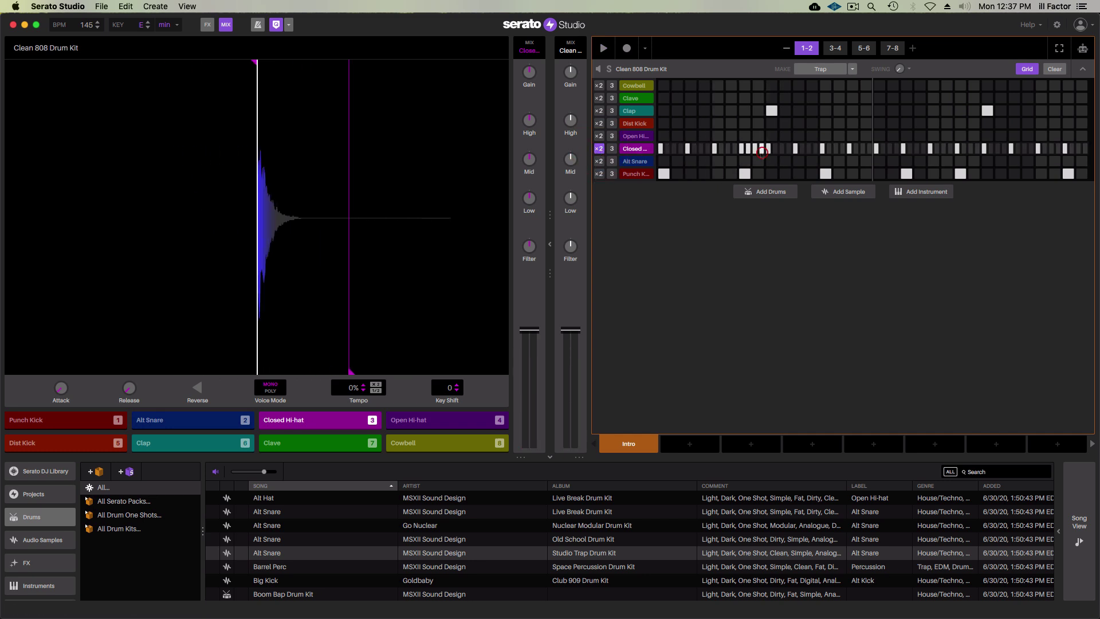
pyautogui.click(762, 150)
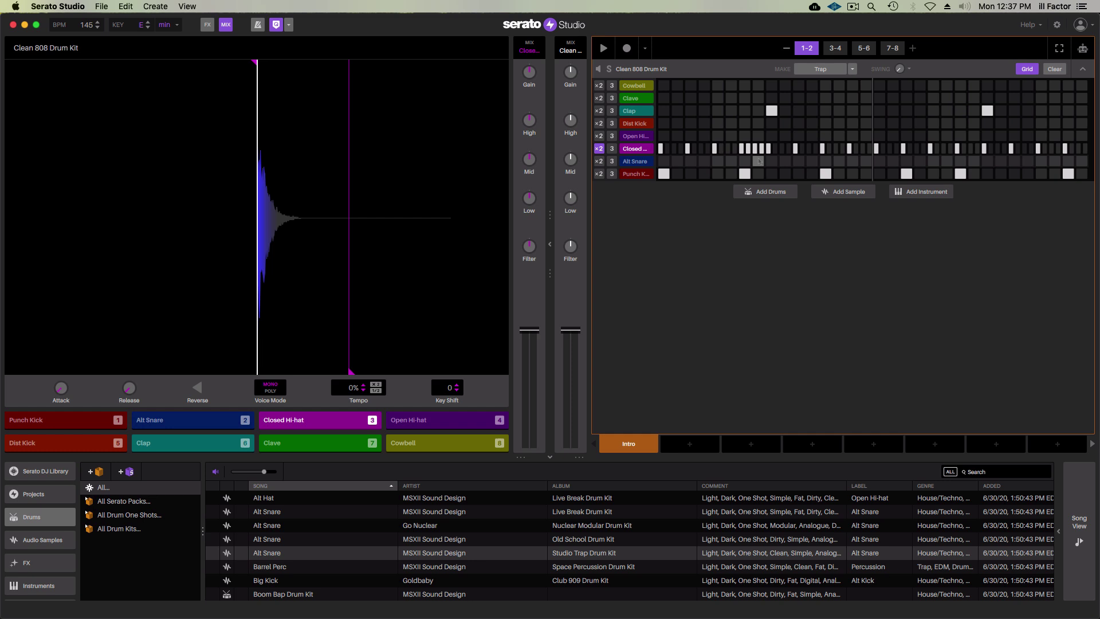
pyautogui.press('space')
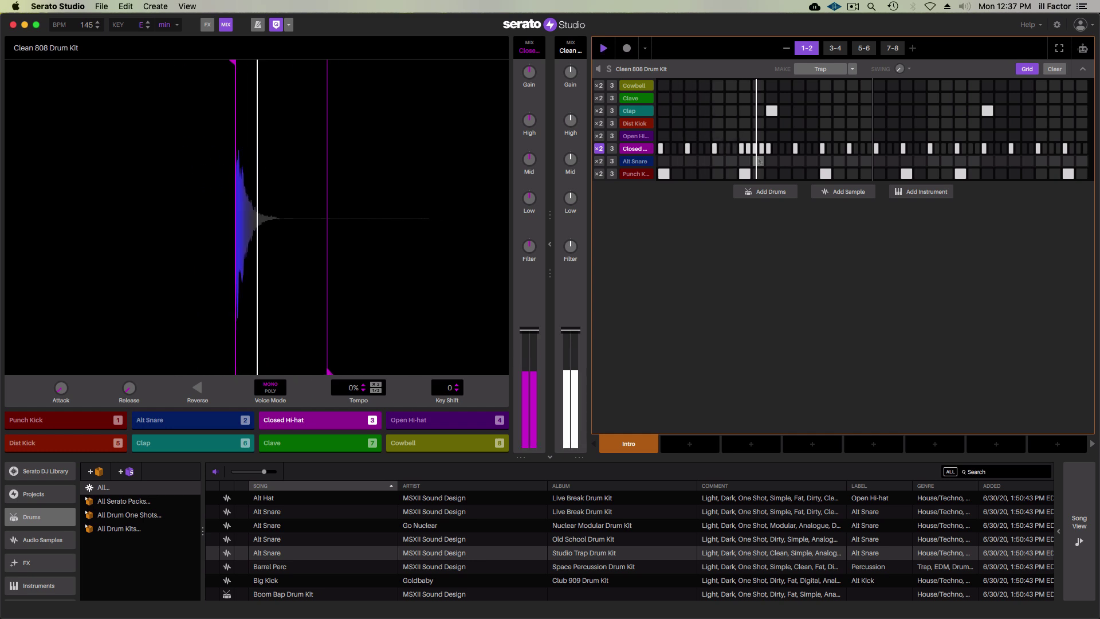
pyautogui.press('space')
# Switch the Closed Hi-hat row to triplet steps and add an extra triplet hit.
pyautogui.click(611, 150)
pyautogui.press('space')
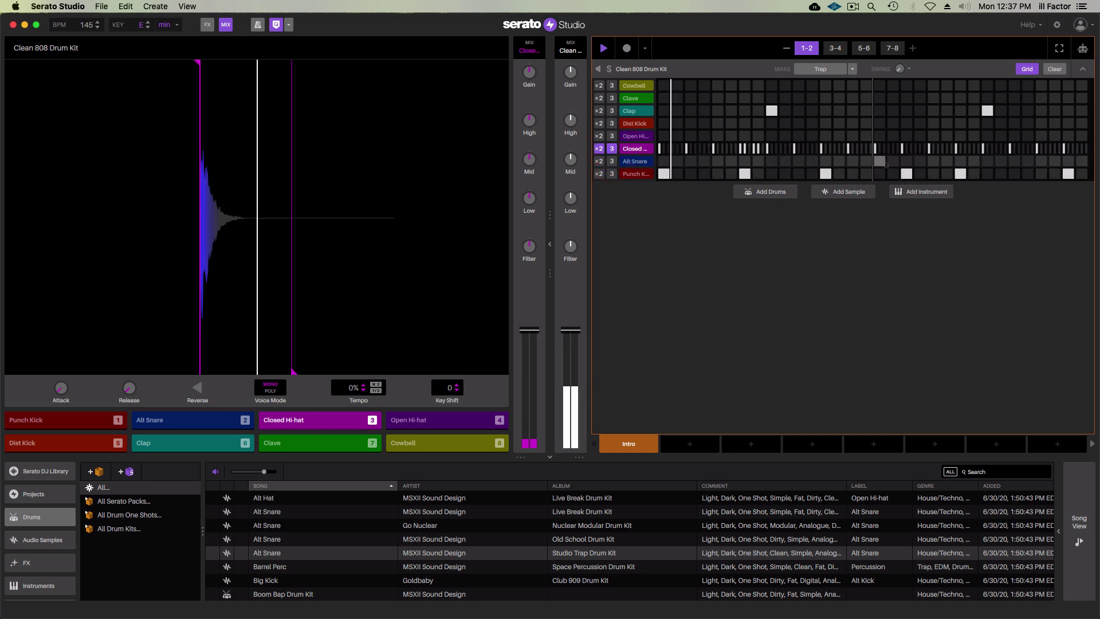
pyautogui.press('space')
pyautogui.click(925, 149)
pyautogui.press('space')
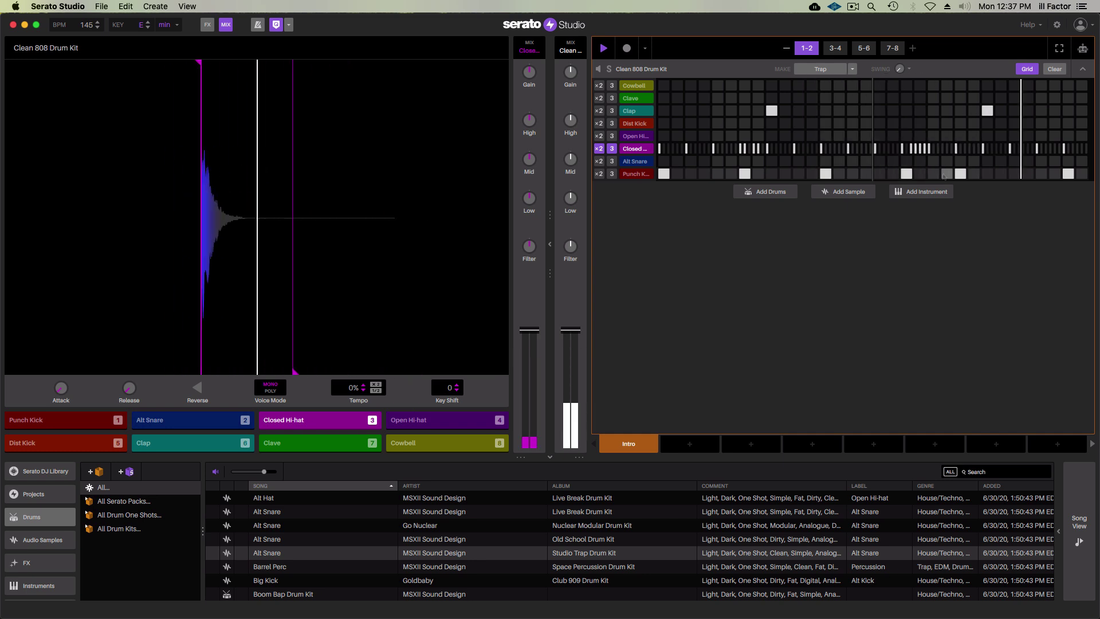
pyautogui.press('space')
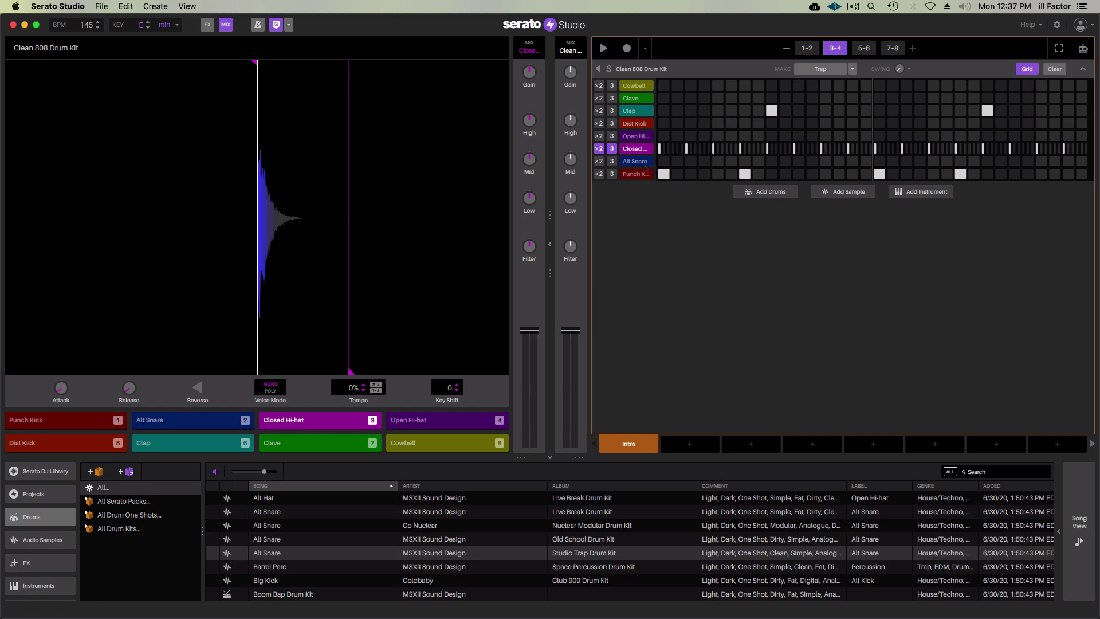
# Preview library snares and load the Old School Drum Kit Alt Snare onto pad 2.
pyautogui.click(39, 519)
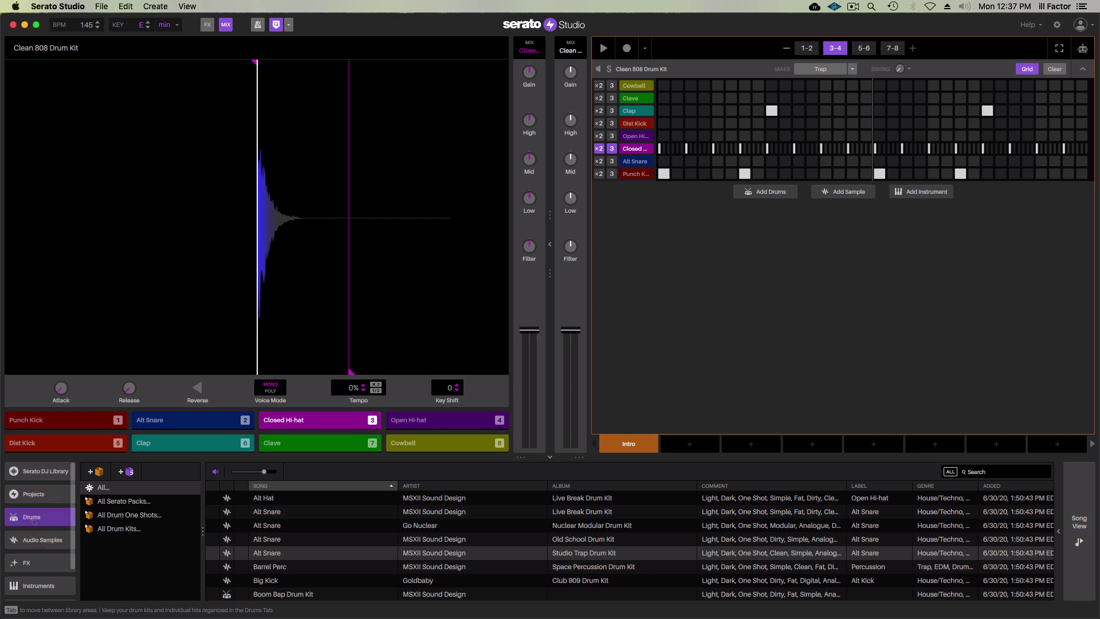
pyautogui.click(303, 541)
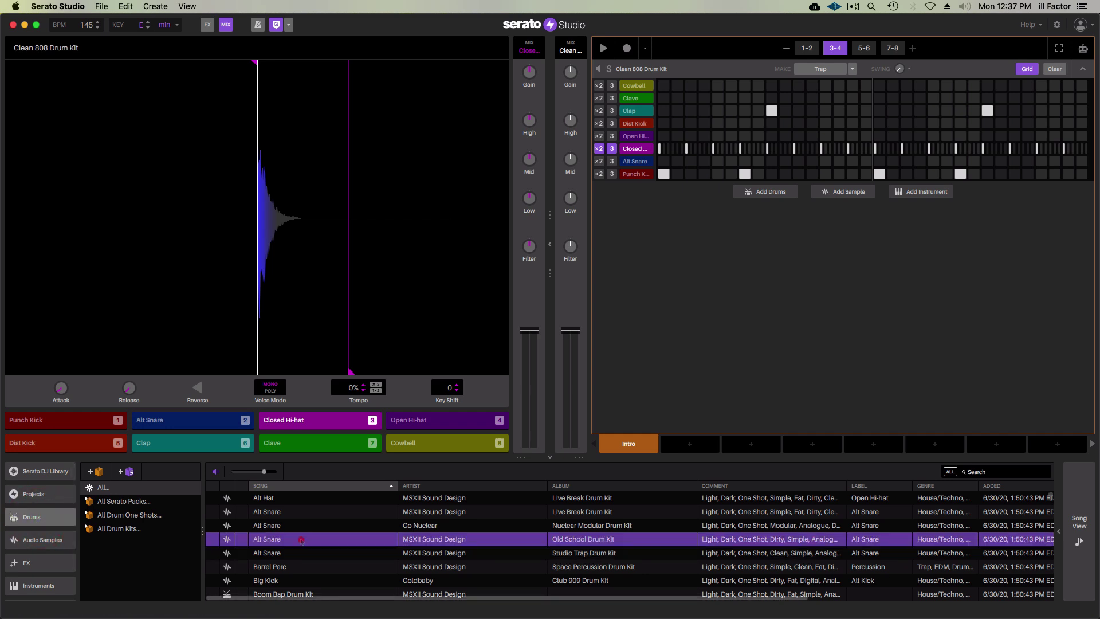
pyautogui.click(299, 528)
pyautogui.click(299, 513)
pyautogui.click(298, 541)
pyautogui.moveTo(272, 541); pyautogui.dragTo(195, 423)
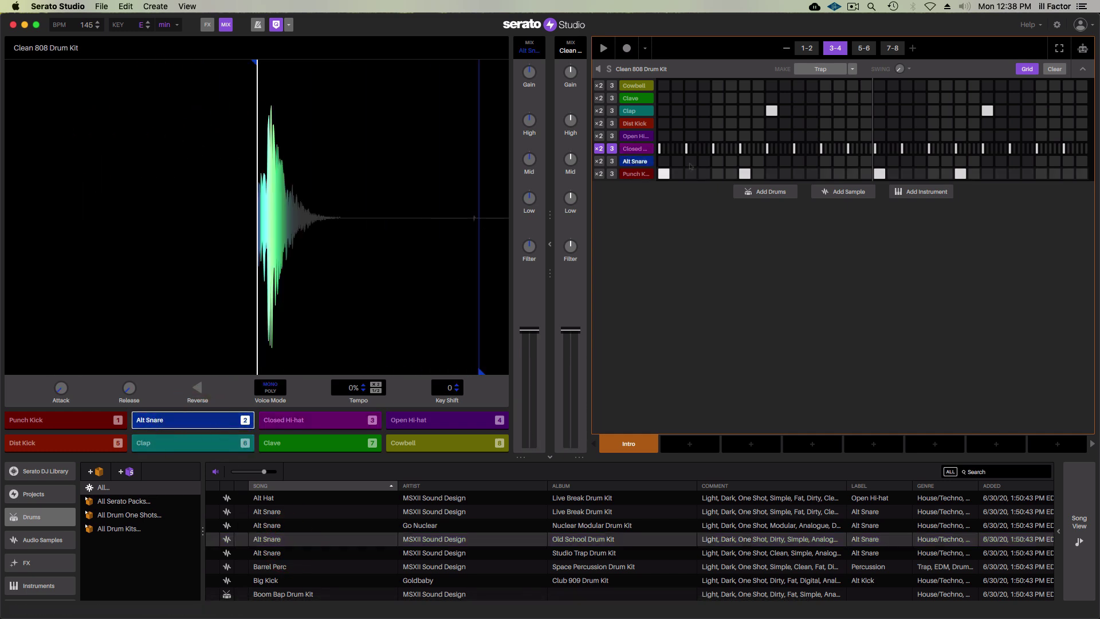
# Add Alt Snare hits on pages 3-4 and 1-2 and listen back.
pyautogui.click(745, 161)
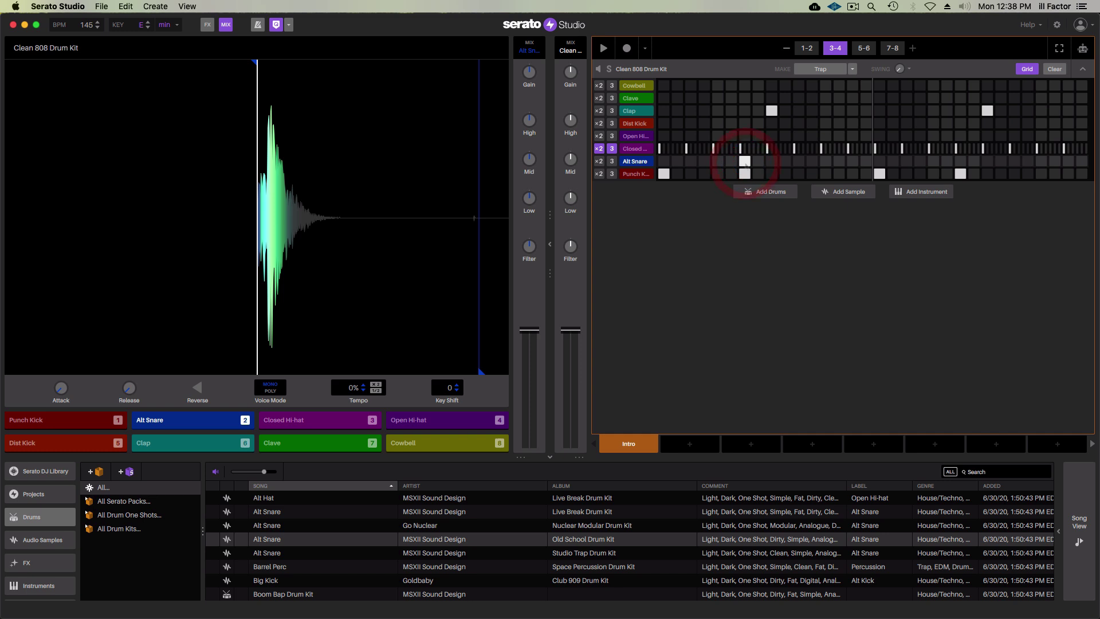
pyautogui.press('space')
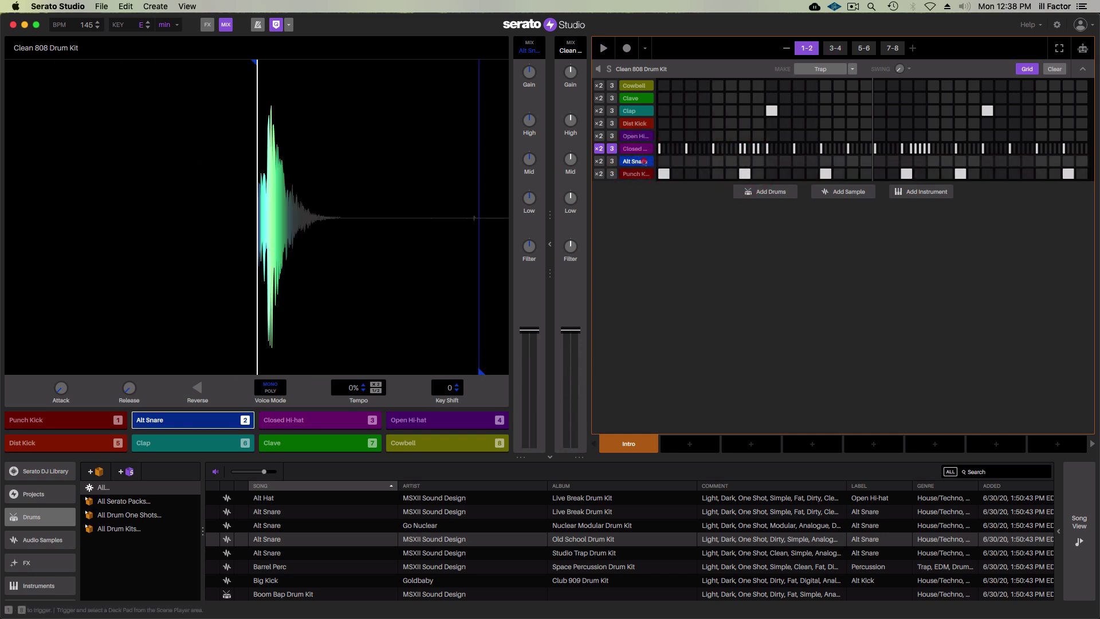
pyautogui.press('space')
pyautogui.click(772, 161)
pyautogui.press('space')
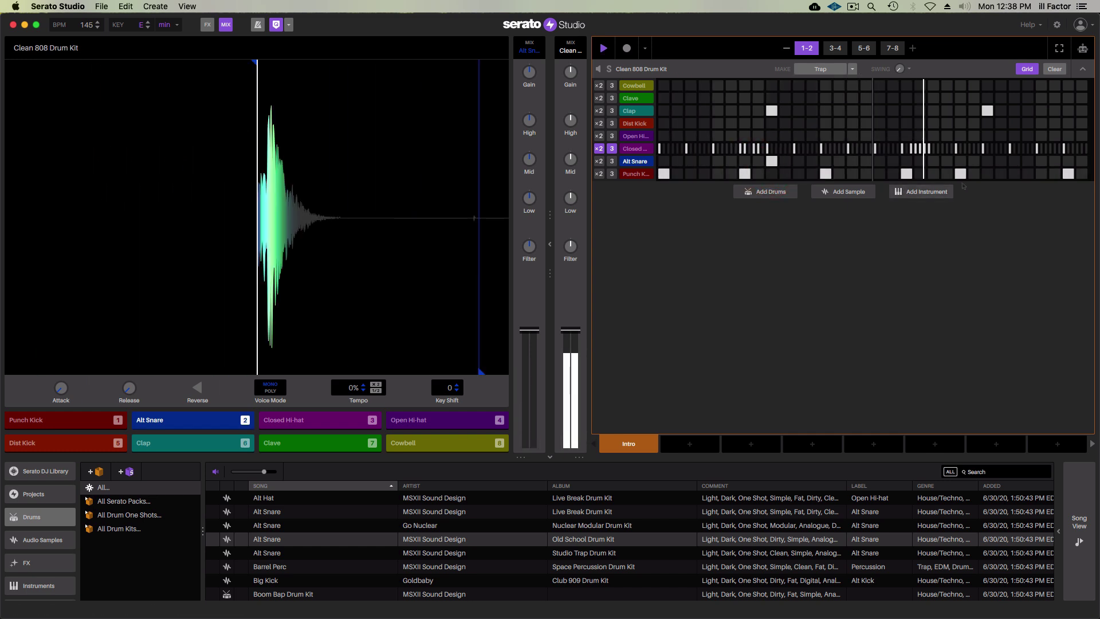
pyautogui.click(987, 161)
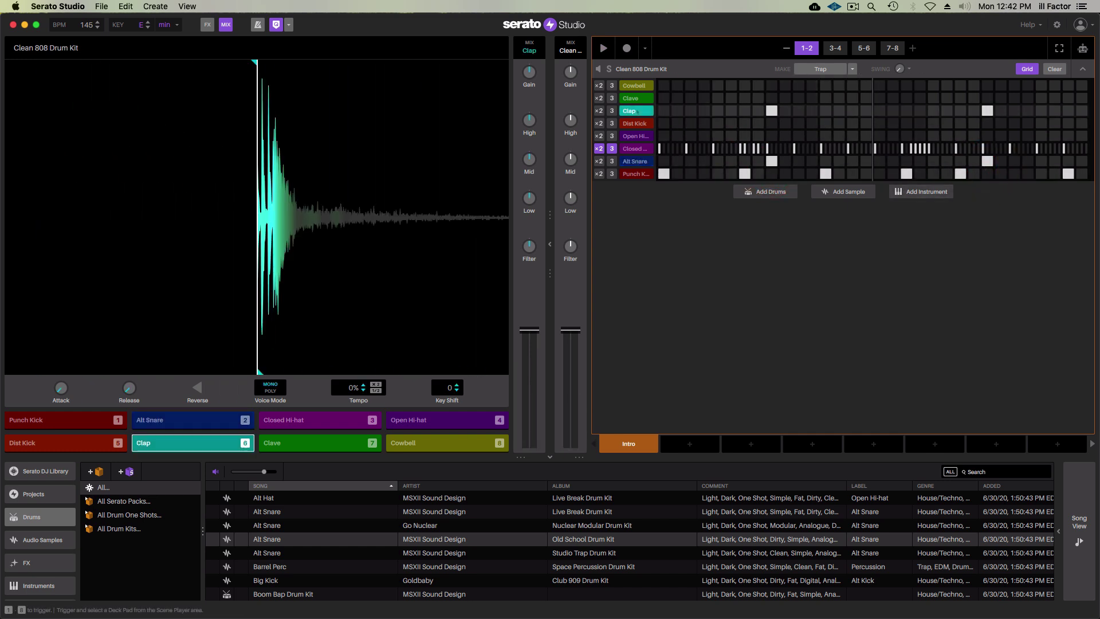
# Select the Clap pad, pull its end marker in to cut the tail, and play the pattern.
pyautogui.click(638, 111)
pyautogui.click(193, 444)
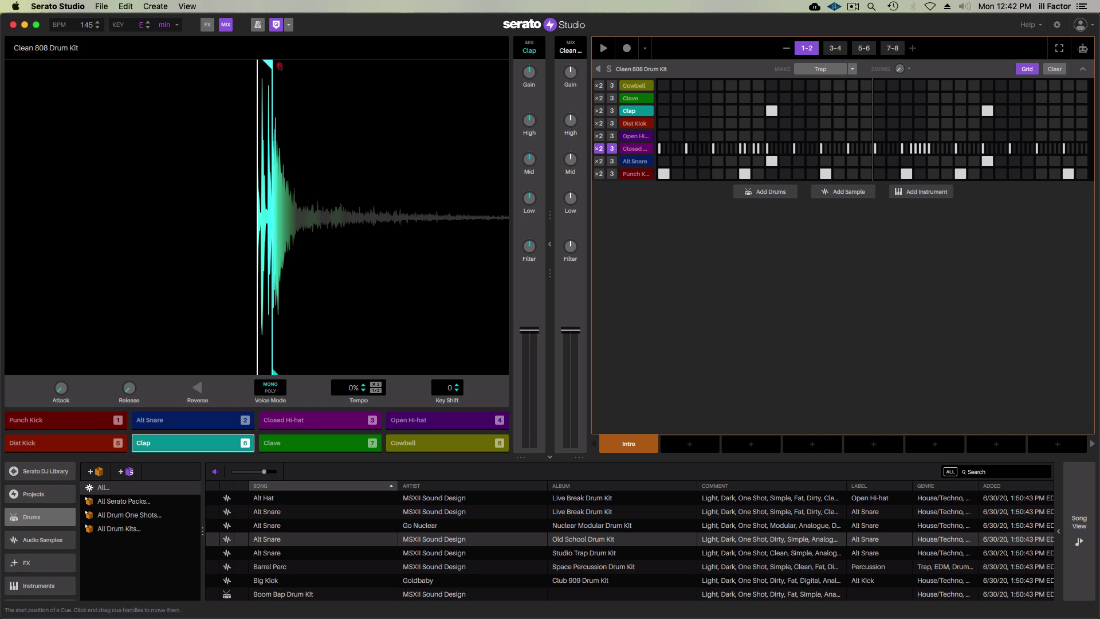
pyautogui.moveTo(280, 66); pyautogui.dragTo(239, 81)
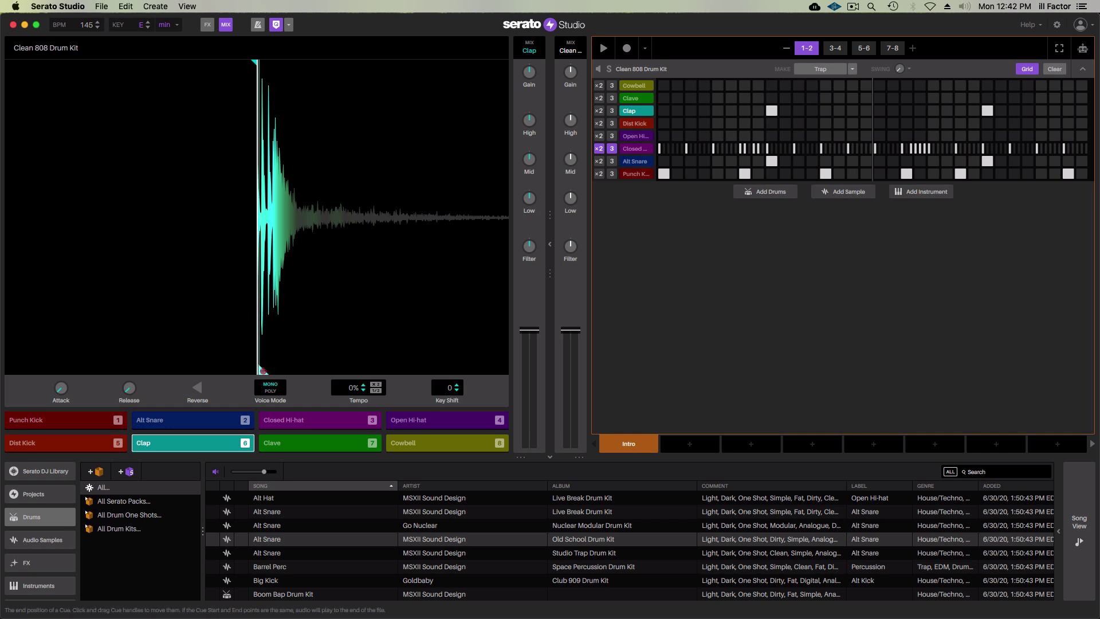
pyautogui.moveTo(264, 370)
pyautogui.mouseDown()
pyautogui.moveTo(372, 371)
pyautogui.moveTo(337, 372)
pyautogui.mouseUp()
pyautogui.click(230, 445)
pyautogui.click(223, 444)
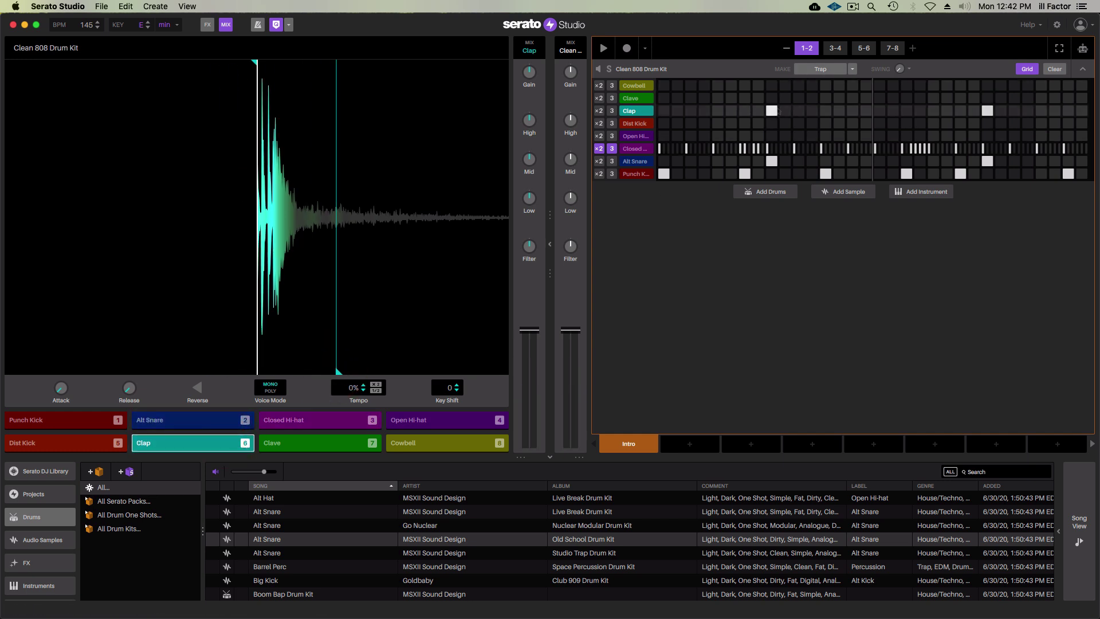
pyautogui.press('space')
pyautogui.press('space')
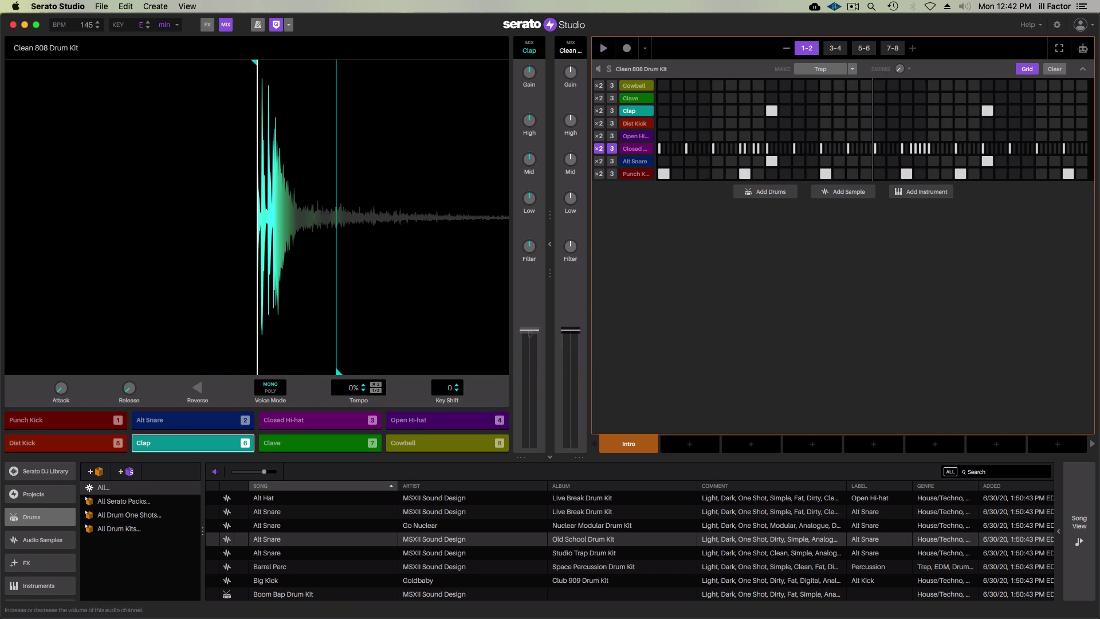
# Lower the Clap fader, low-pass its filter to about -13, and play it back.
pyautogui.click(529, 303)
pyautogui.moveTo(529, 120)
pyautogui.moveTo(530, 247)
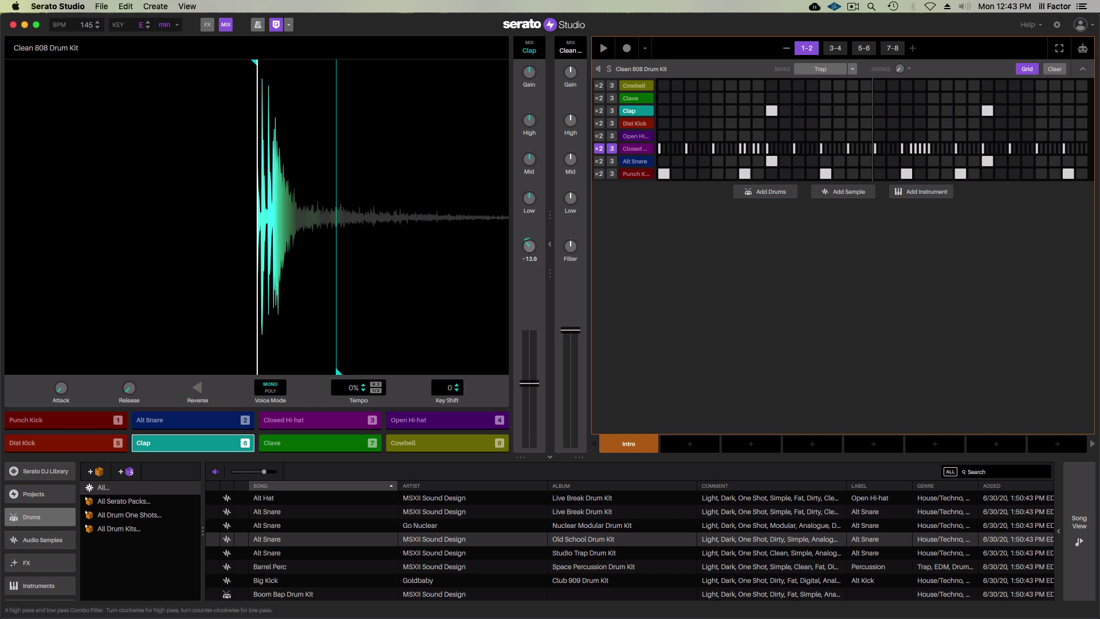
pyautogui.click(231, 444)
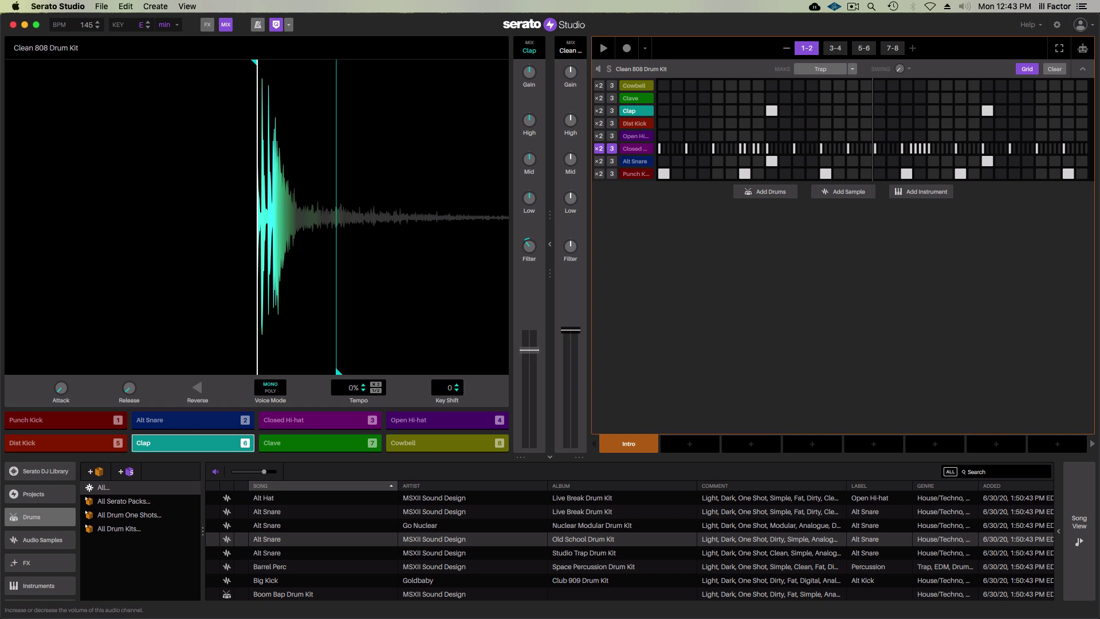
pyautogui.press('space')
pyautogui.press('space')
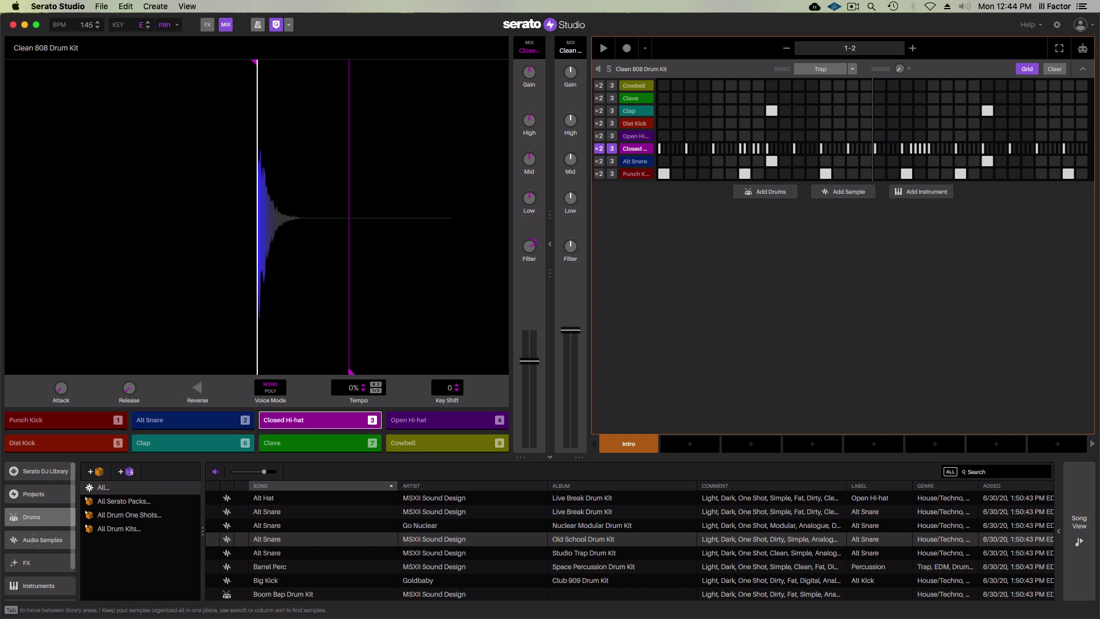
# Preview the Big Bamboo-Arp, Atlanta Synth and Bohal Xylophone loops, then add Big Bamboo-Arp as a track.
pyautogui.click(36, 519)
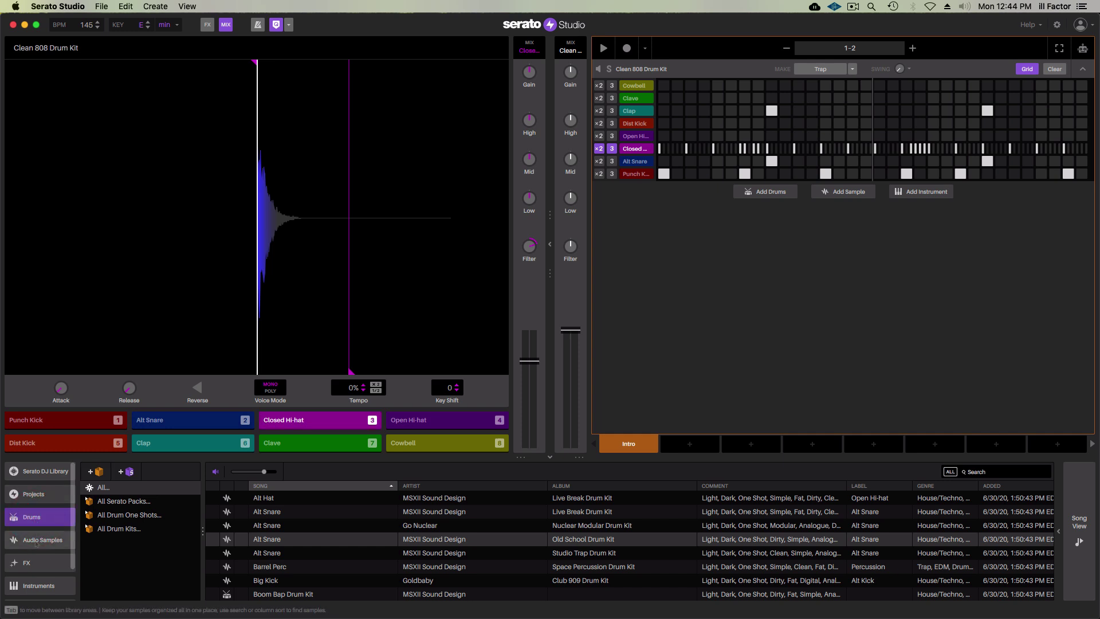
pyautogui.click(36, 541)
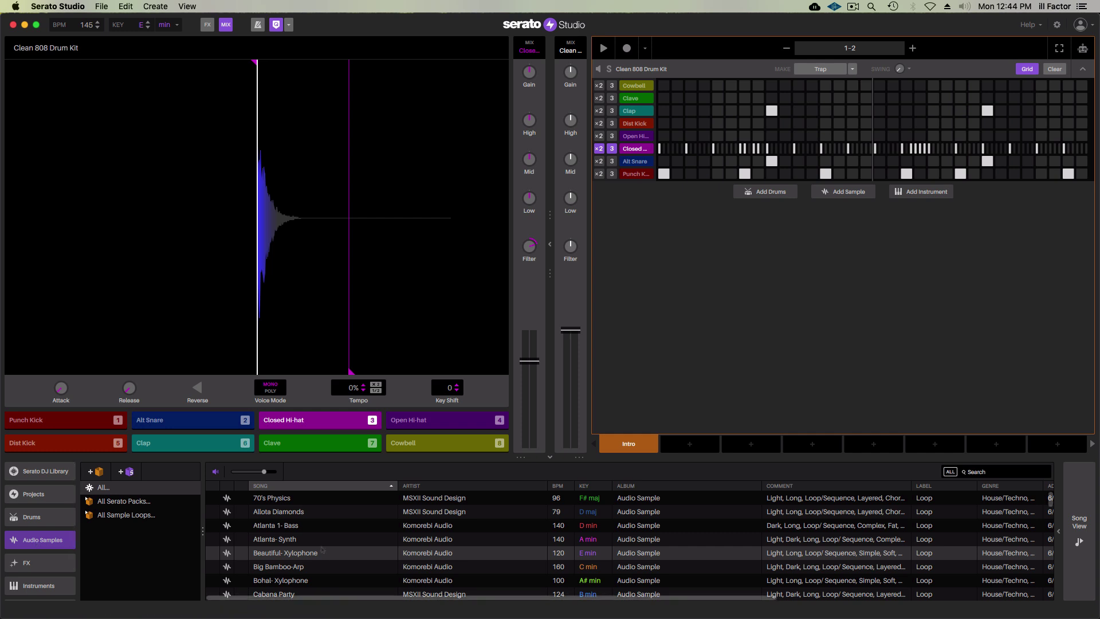
pyautogui.click(381, 568)
pyautogui.click(401, 541)
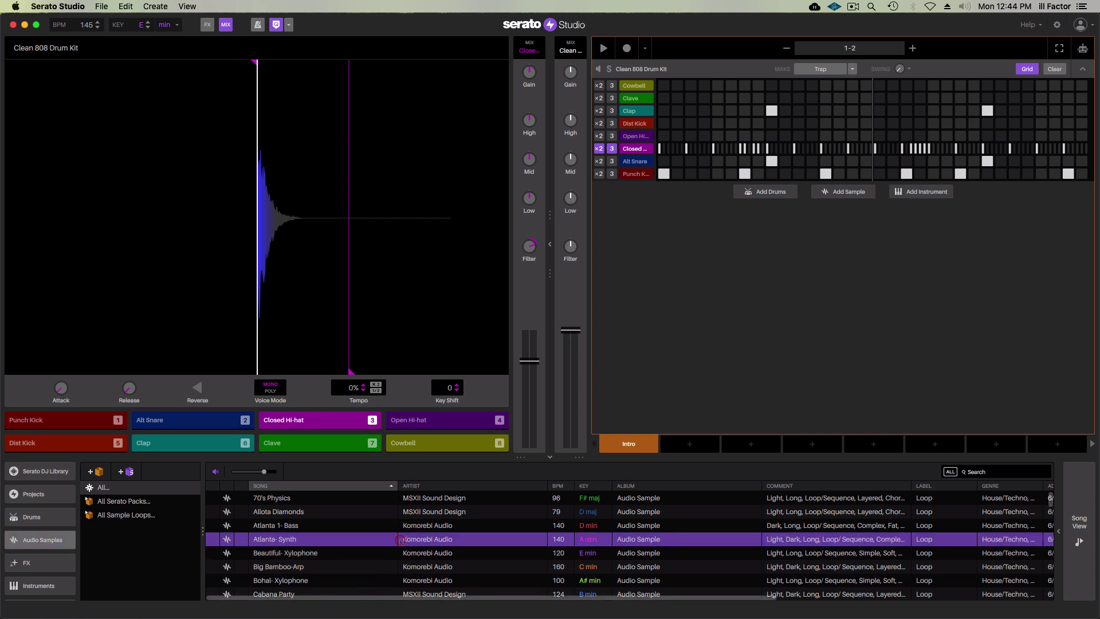
pyautogui.click(421, 580)
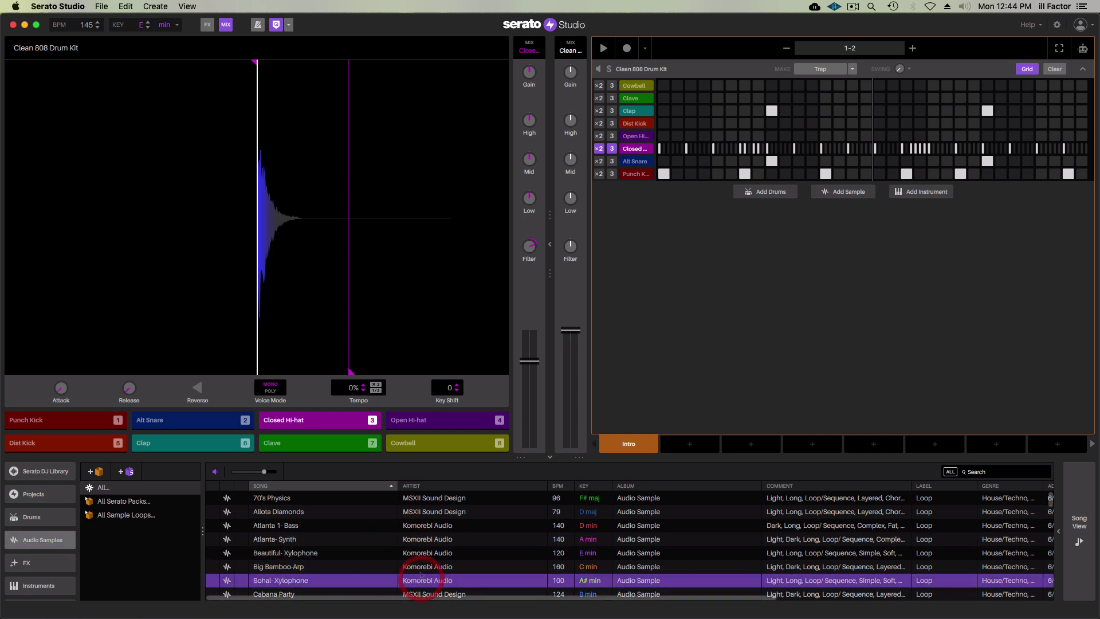
pyautogui.click(432, 568)
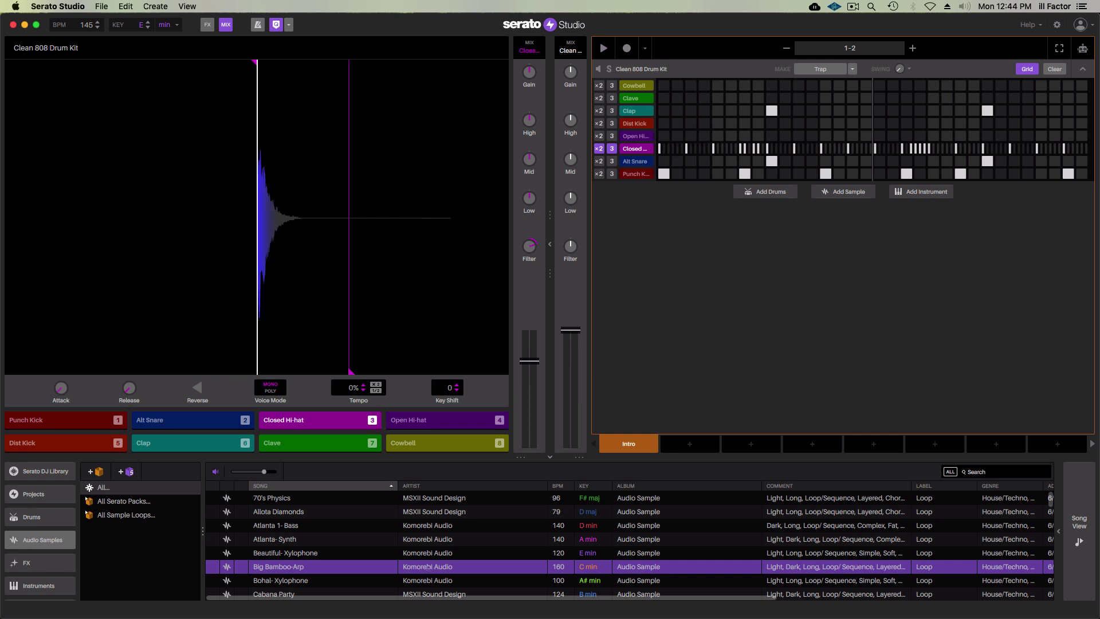
pyautogui.moveTo(311, 564); pyautogui.dragTo(762, 264)
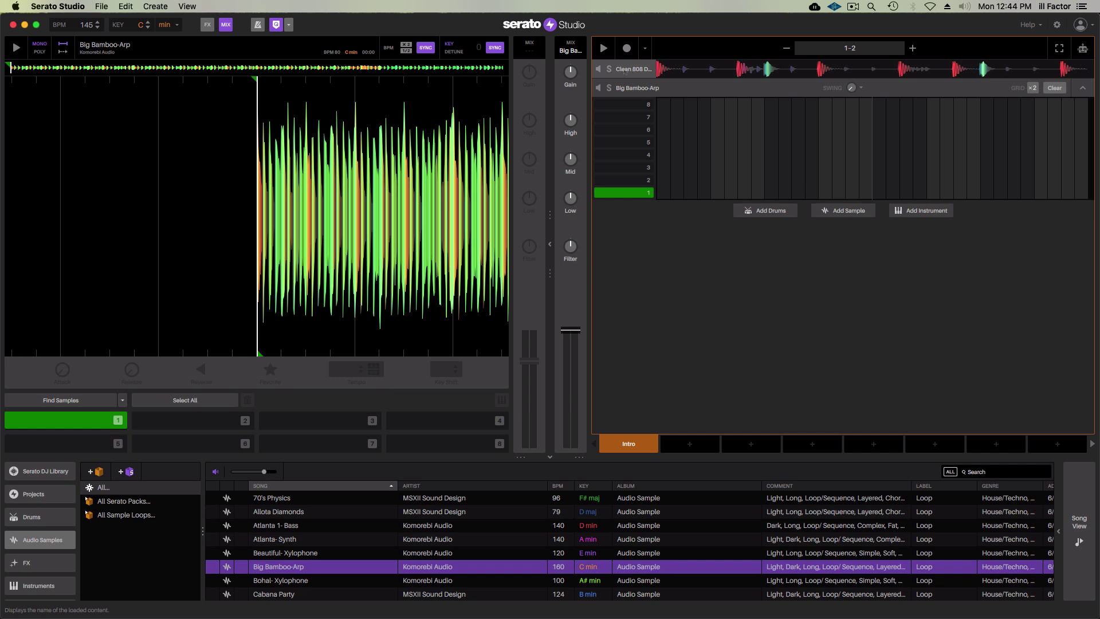
# In the Big Bamboo-Arp grid, draw a row 1 note spanning the whole pattern.
pyautogui.click(625, 70)
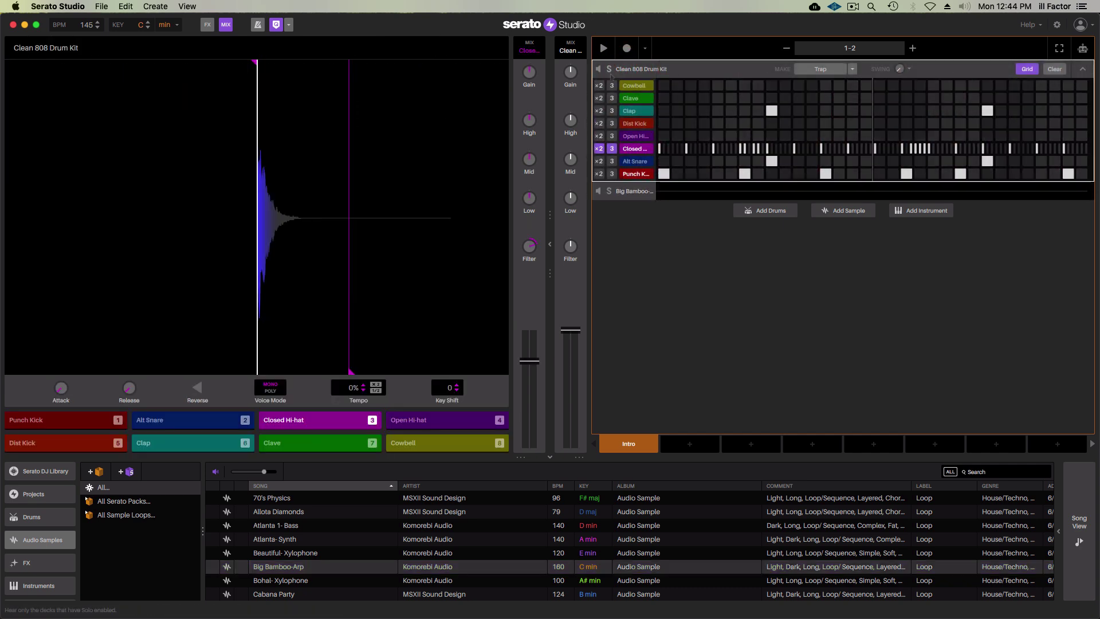
pyautogui.click(633, 190)
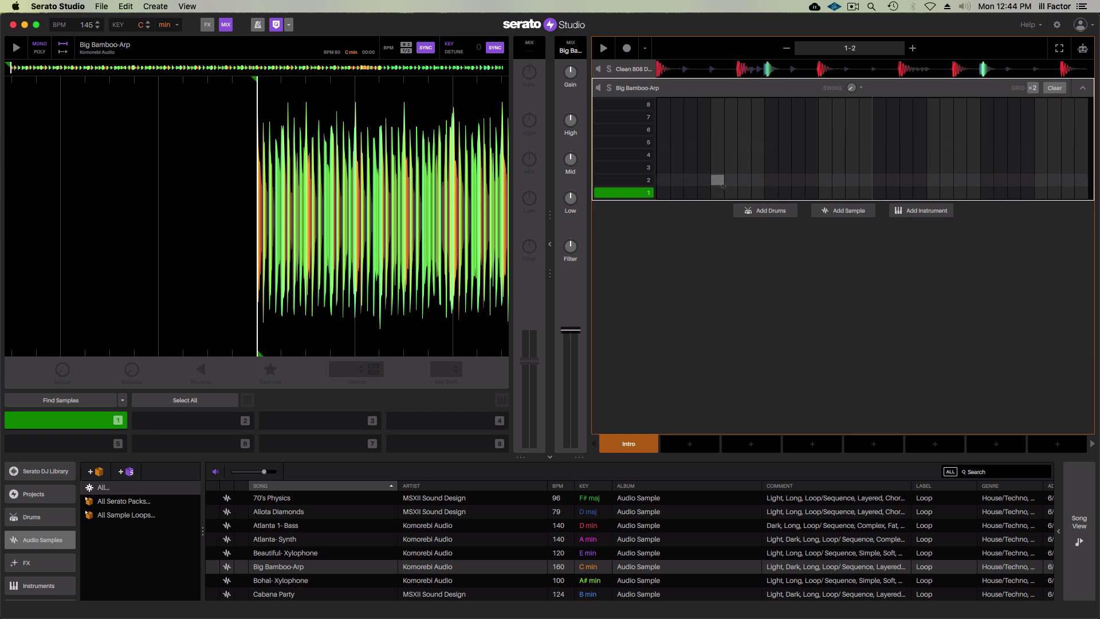
pyautogui.press('space')
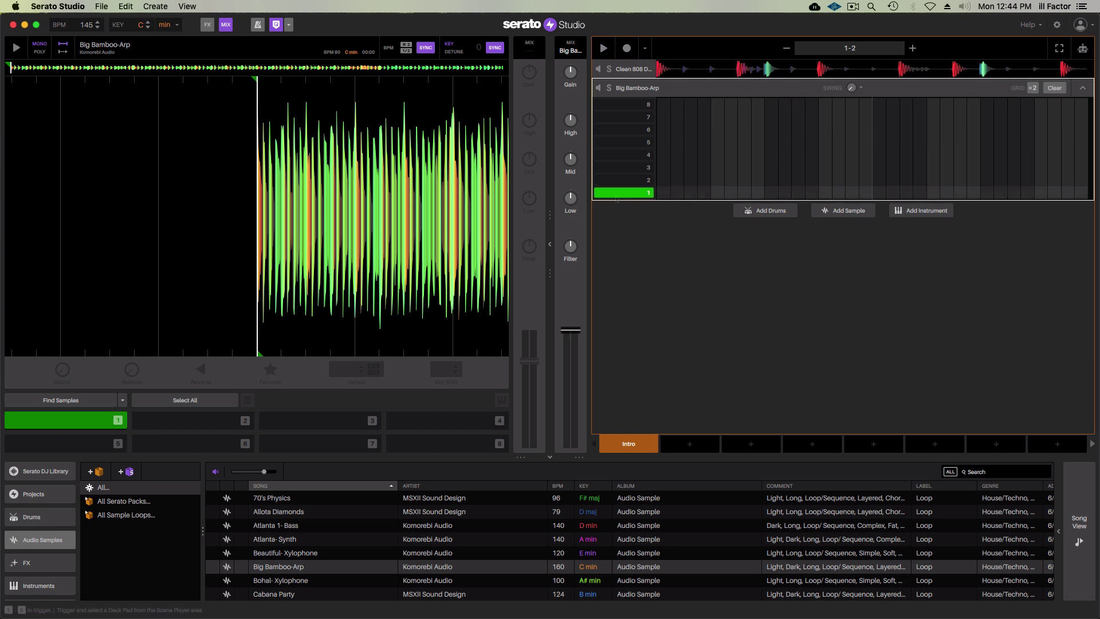
pyautogui.click(664, 193)
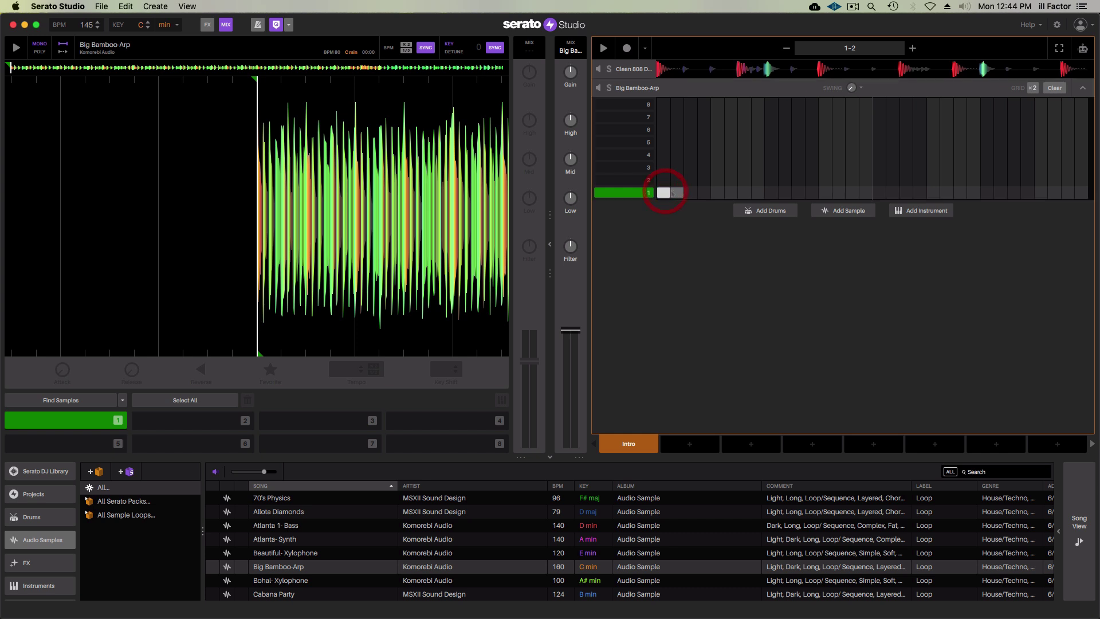
pyautogui.moveTo(664, 192); pyautogui.dragTo(1085, 193)
pyautogui.press('space')
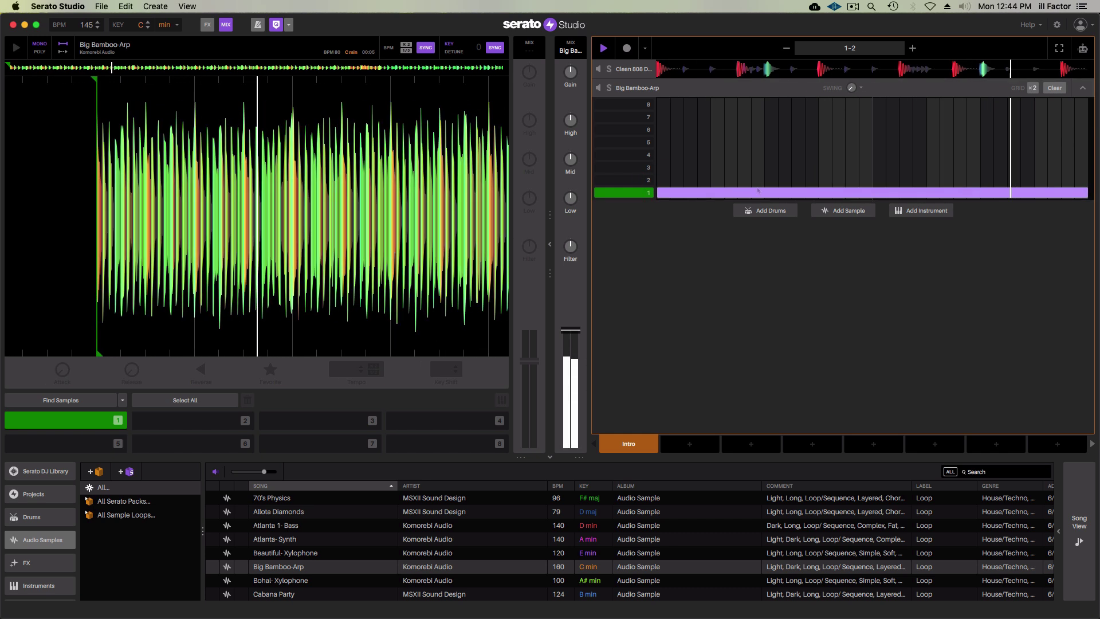
pyautogui.press('space')
# Set pad 1's arp slice to -50% tempo and audition it from pad 1.
pyautogui.click(78, 420)
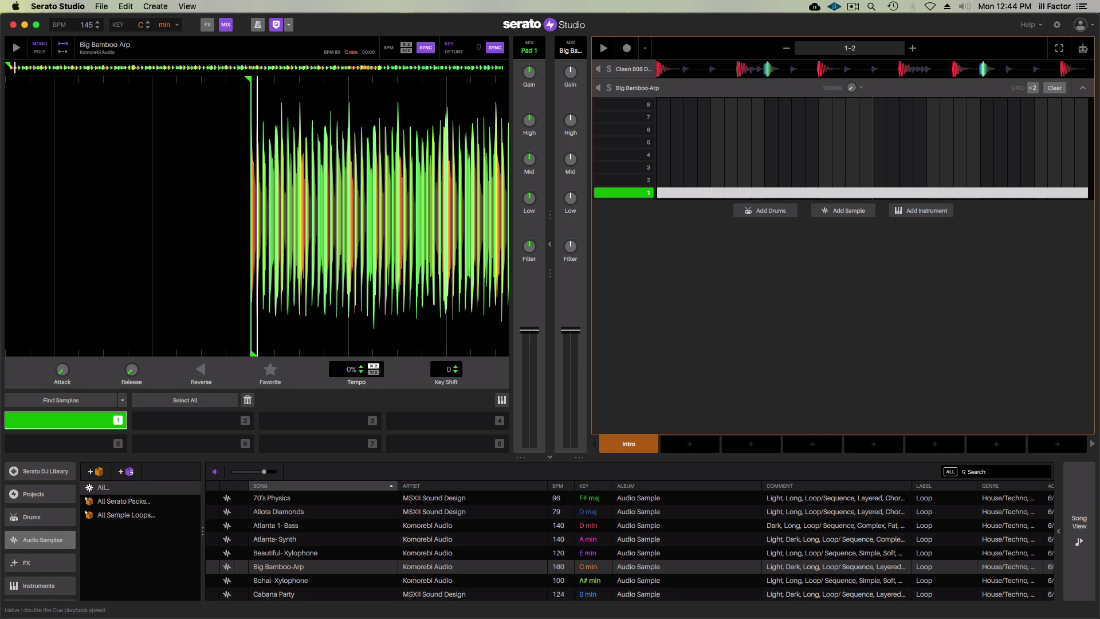
pyautogui.click(377, 367)
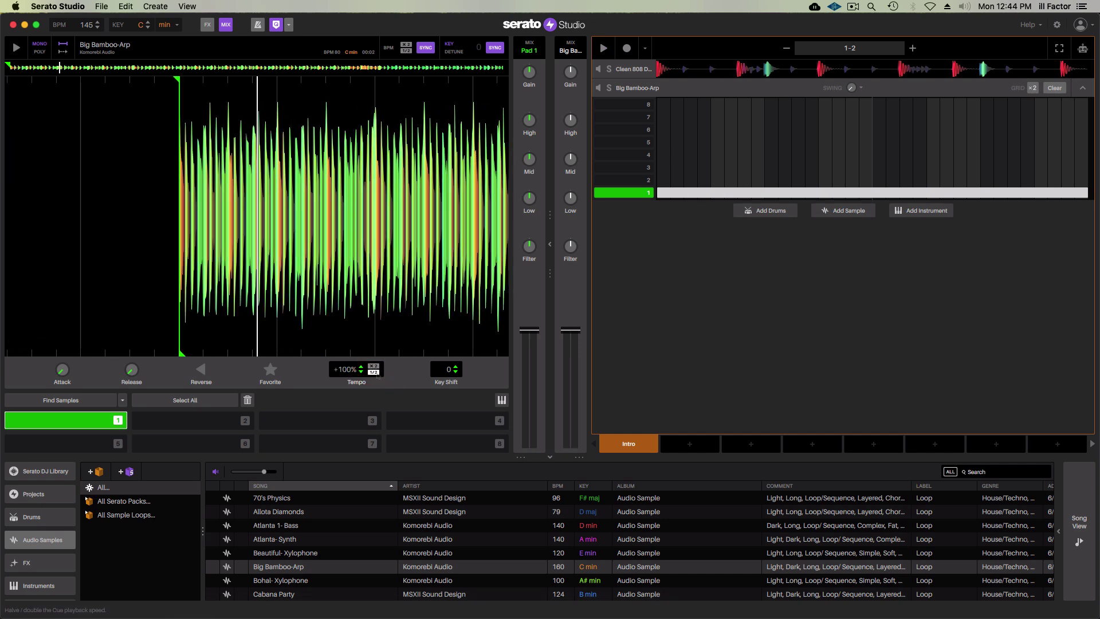
pyautogui.press('space')
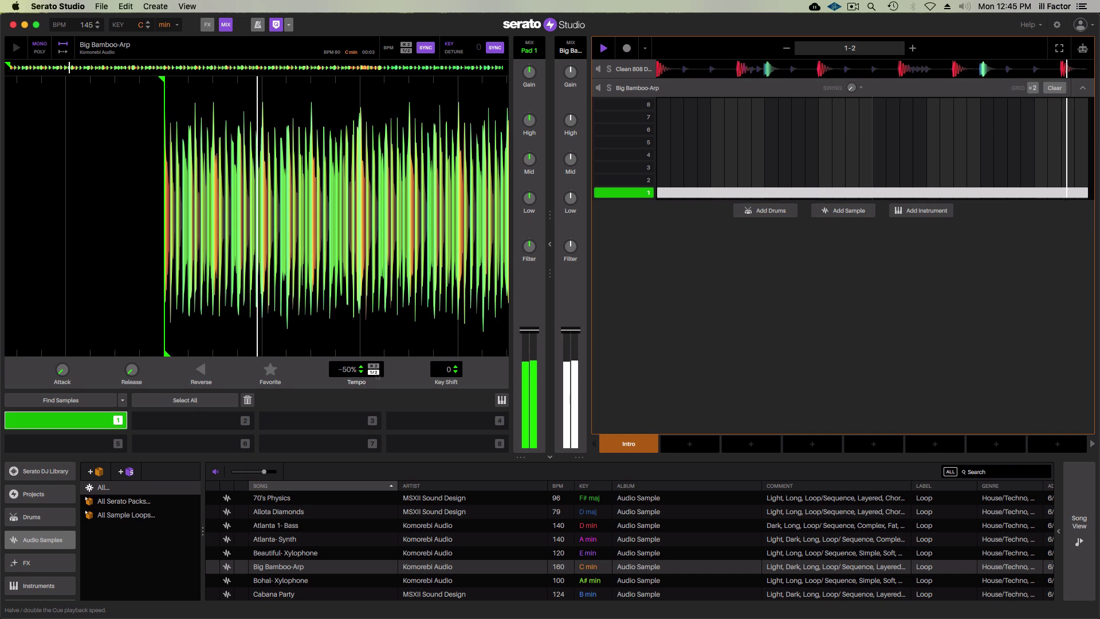
pyautogui.press('space')
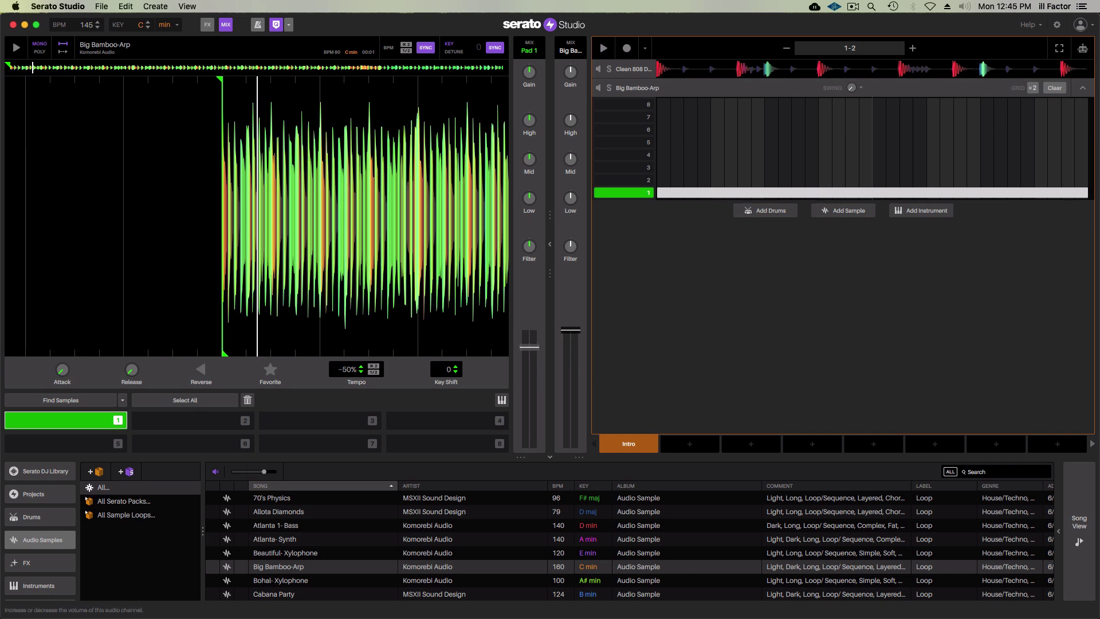
pyautogui.press('space')
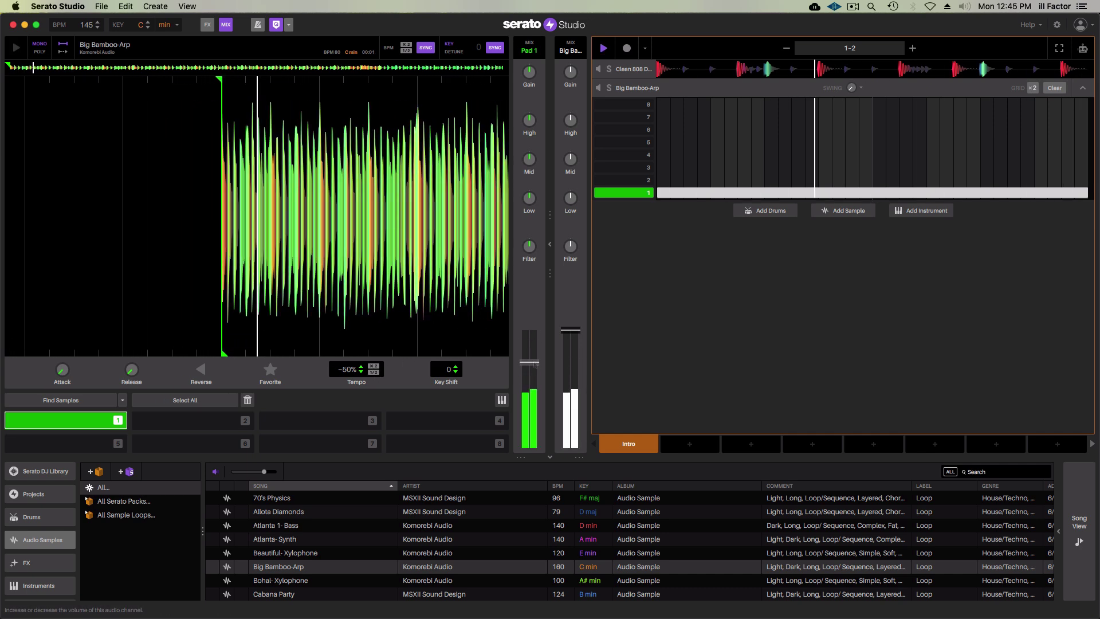
pyautogui.press('space')
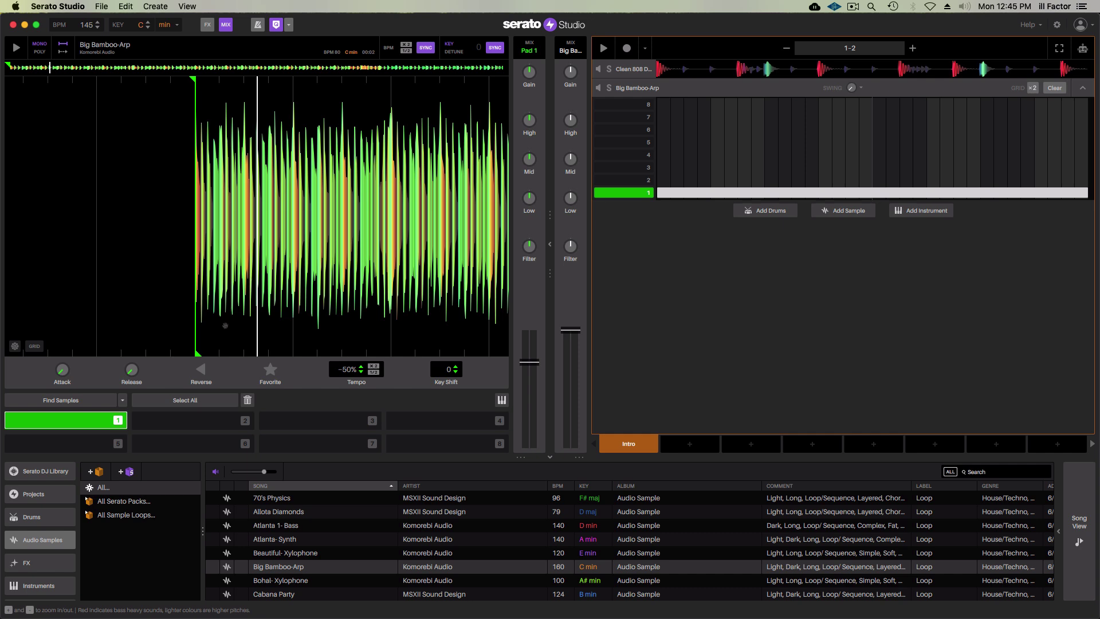
pyautogui.click(83, 419)
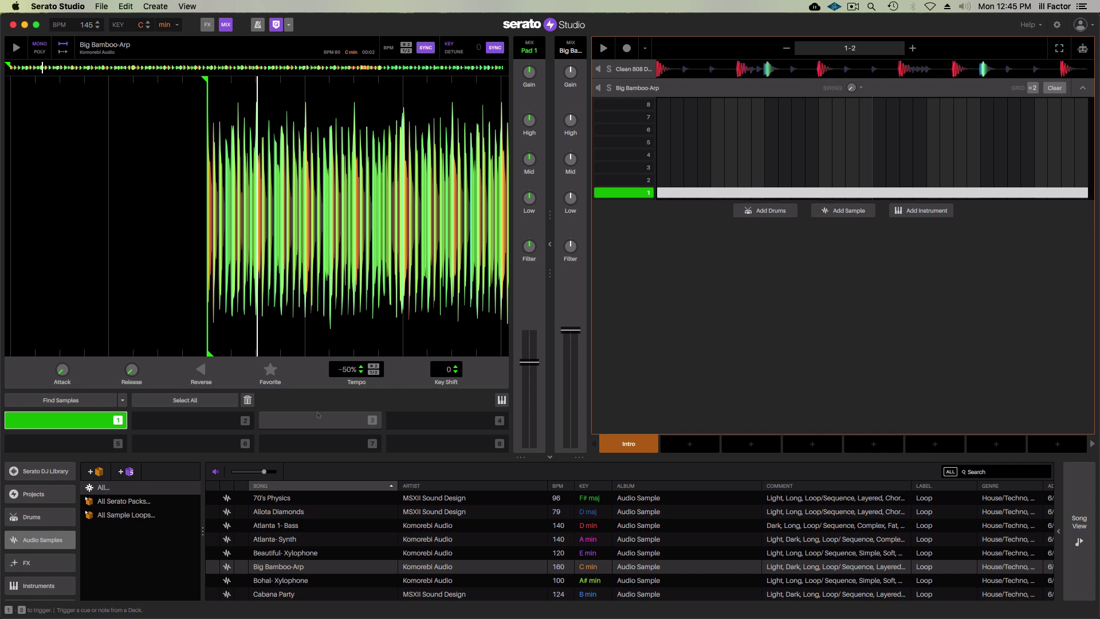
pyautogui.press('1')
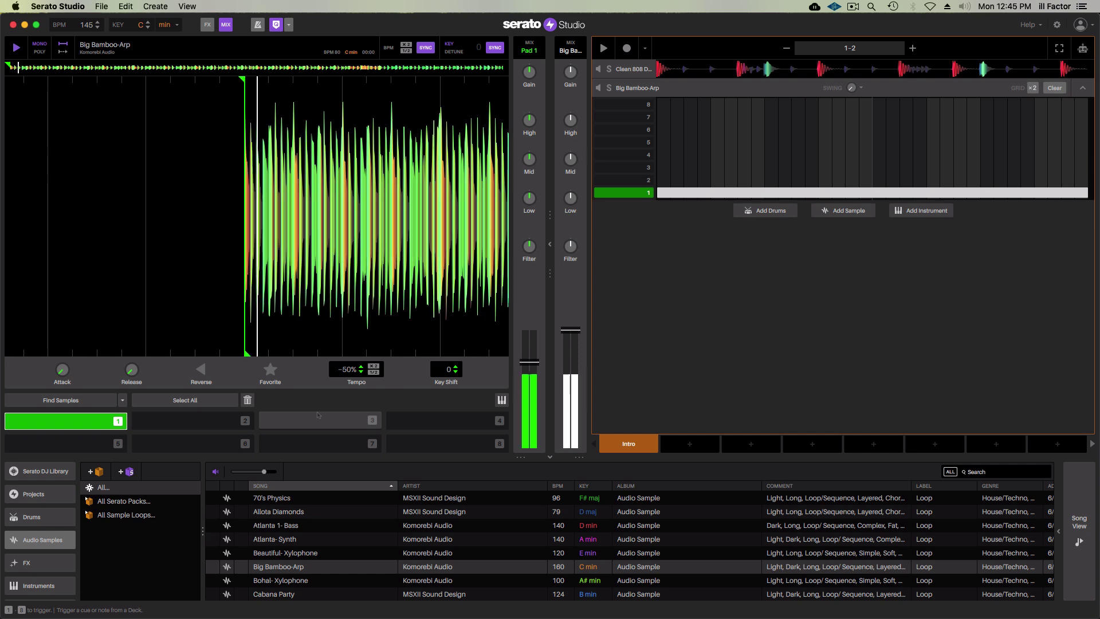
# Set new Big Bamboo-Arp slice cues on pads 2, 3, 4 and 5, replay each, then reselect pad 2.
pyautogui.click(219, 425)
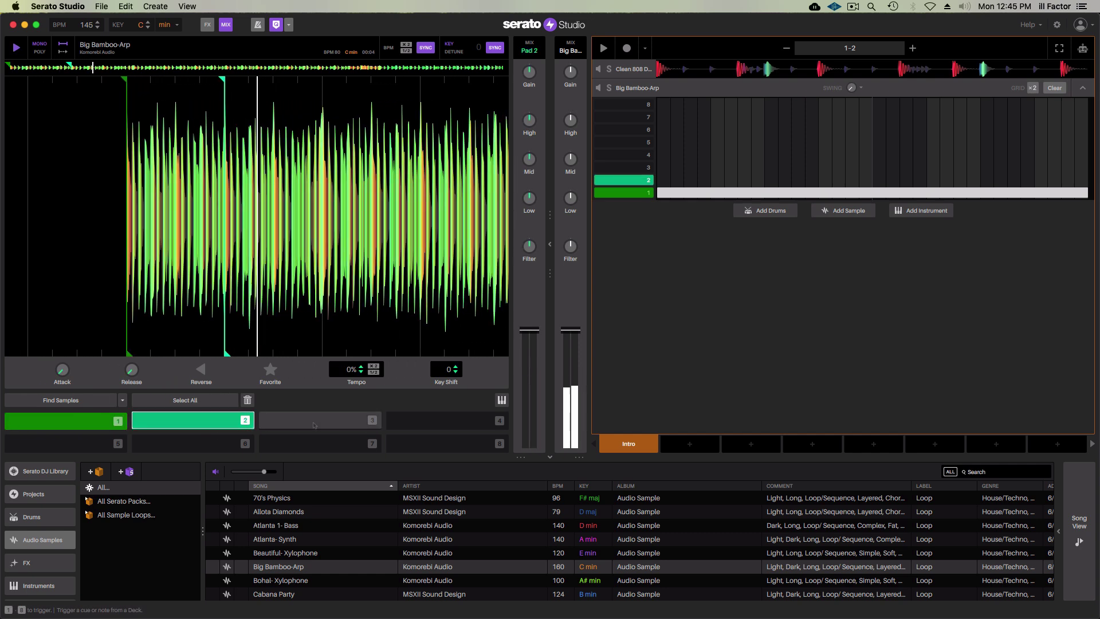
pyautogui.click(321, 423)
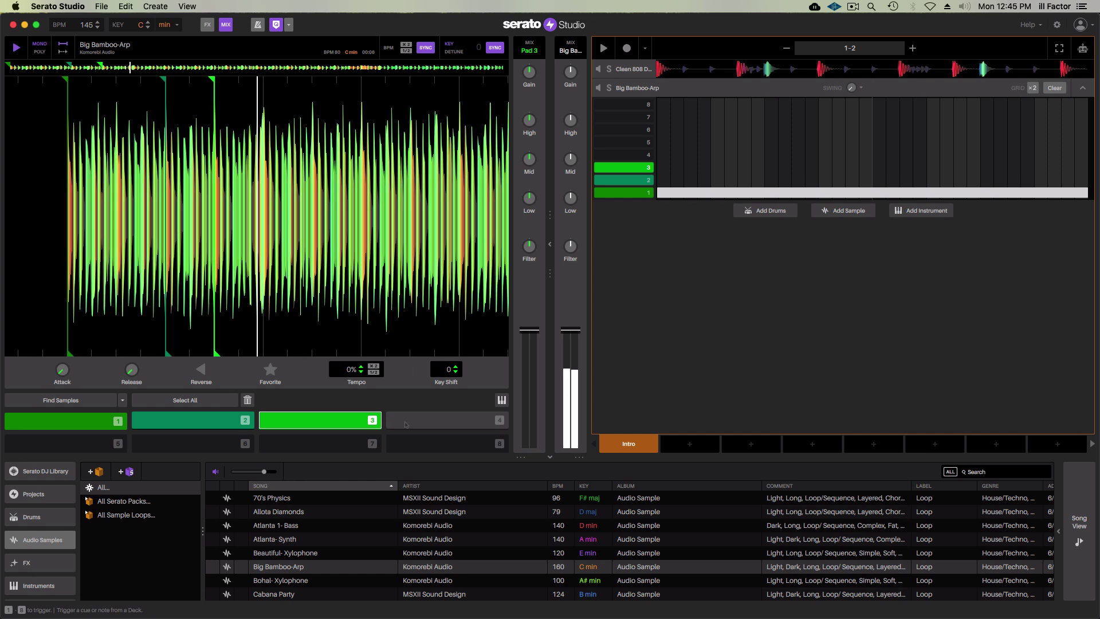
pyautogui.click(405, 423)
pyautogui.click(79, 446)
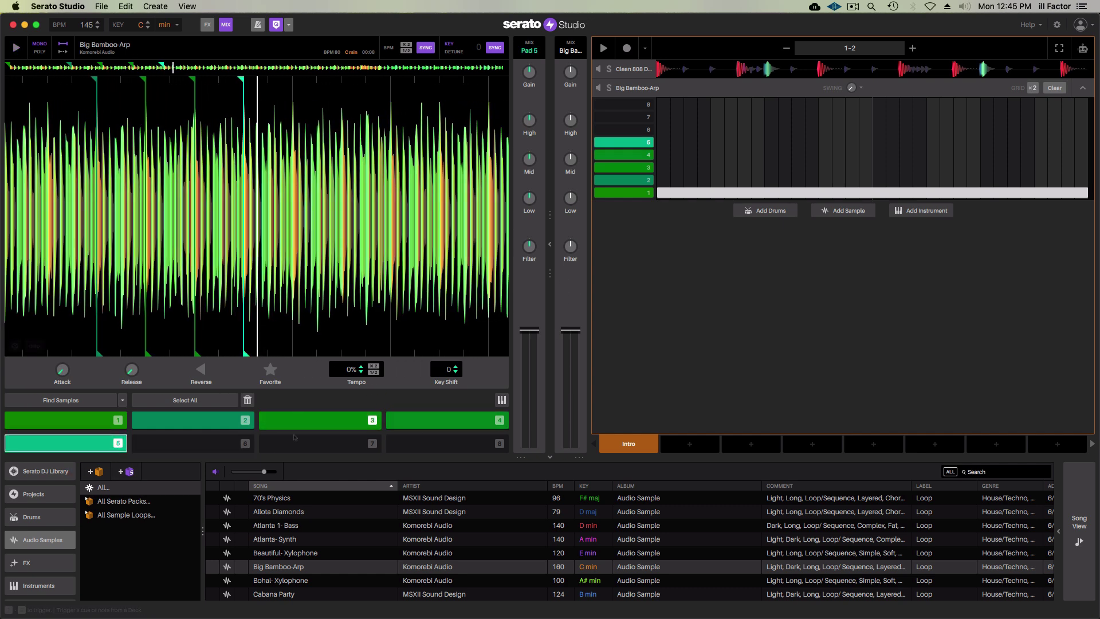
pyautogui.click(192, 422)
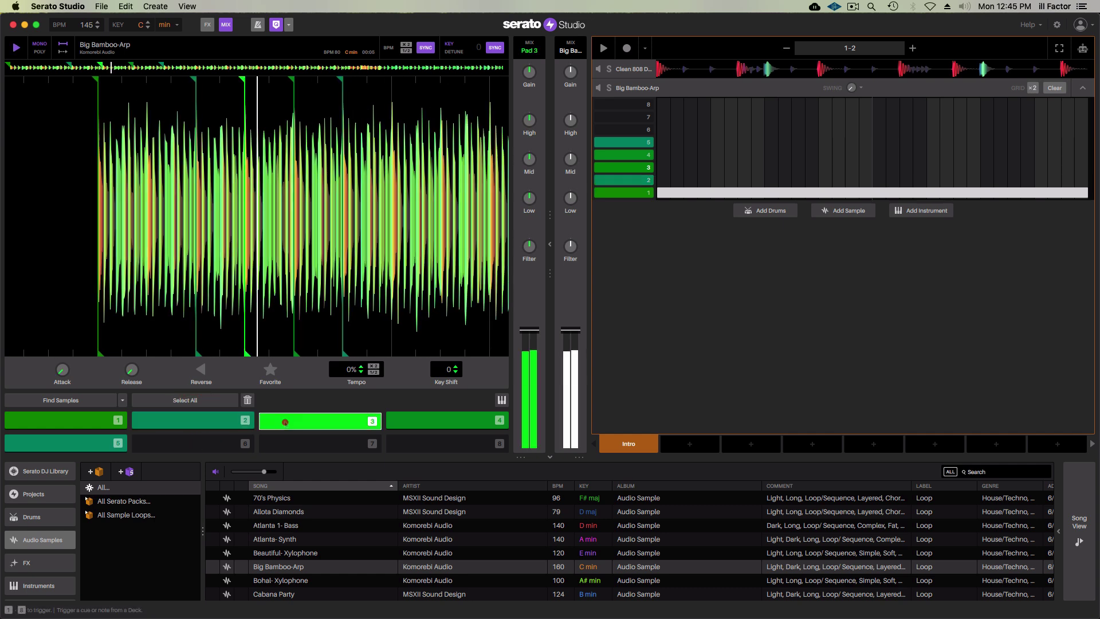
pyautogui.click(285, 423)
pyautogui.click(417, 420)
pyautogui.click(72, 448)
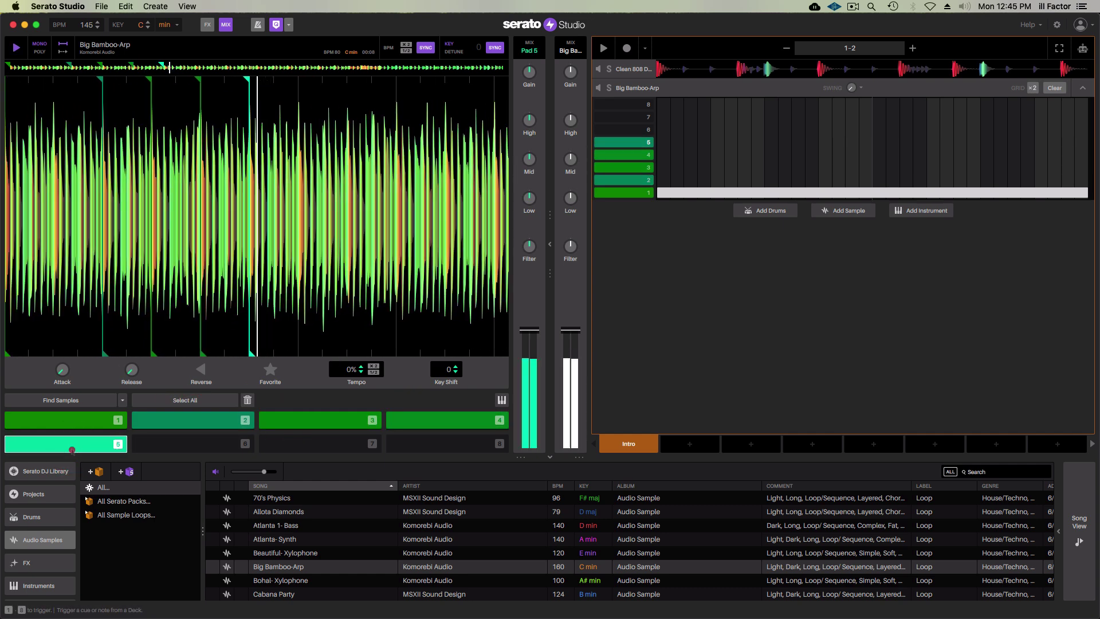
pyautogui.click(97, 443)
pyautogui.press('2')
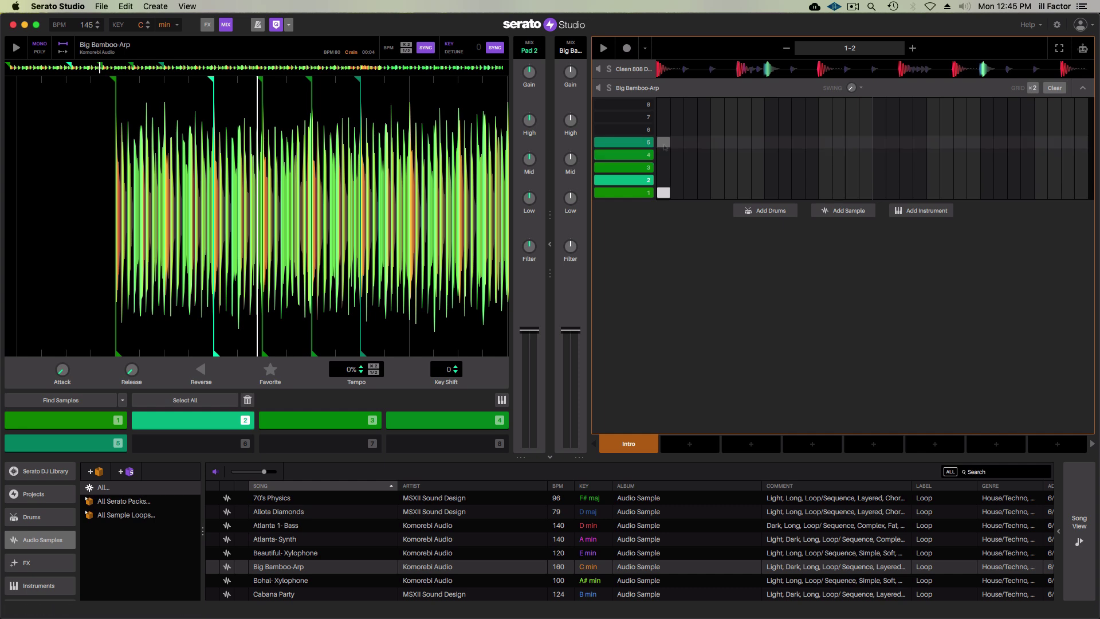
# Add pad 4 and pad 2 notes to the arp pattern and lengthen the opening pad 1 note.
pyautogui.click(726, 158)
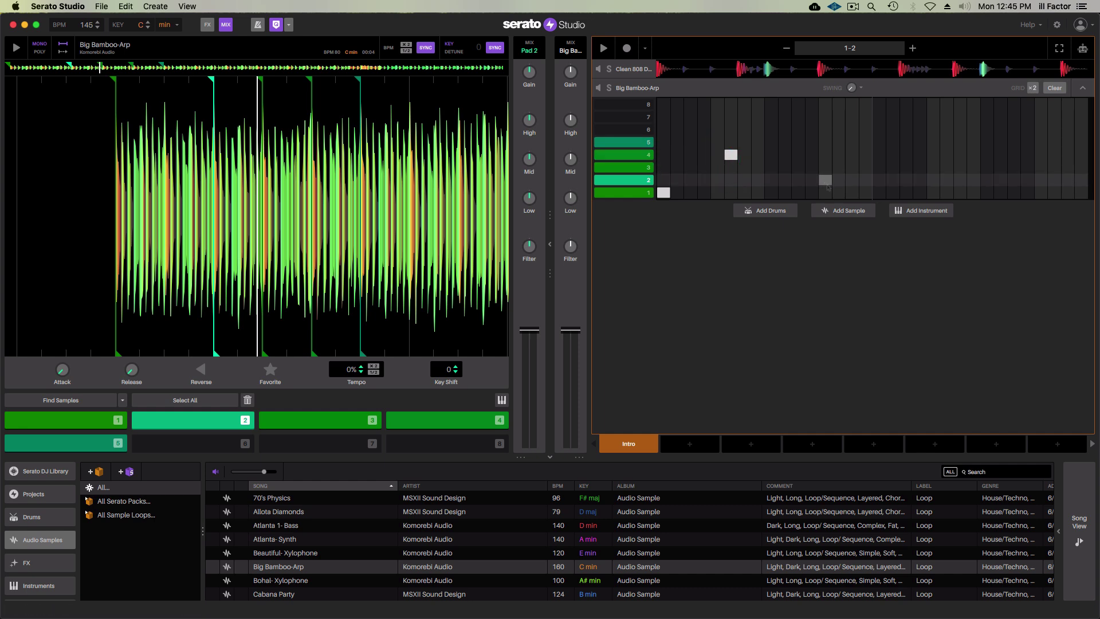
pyautogui.click(825, 182)
pyautogui.click(725, 155)
pyautogui.press('space')
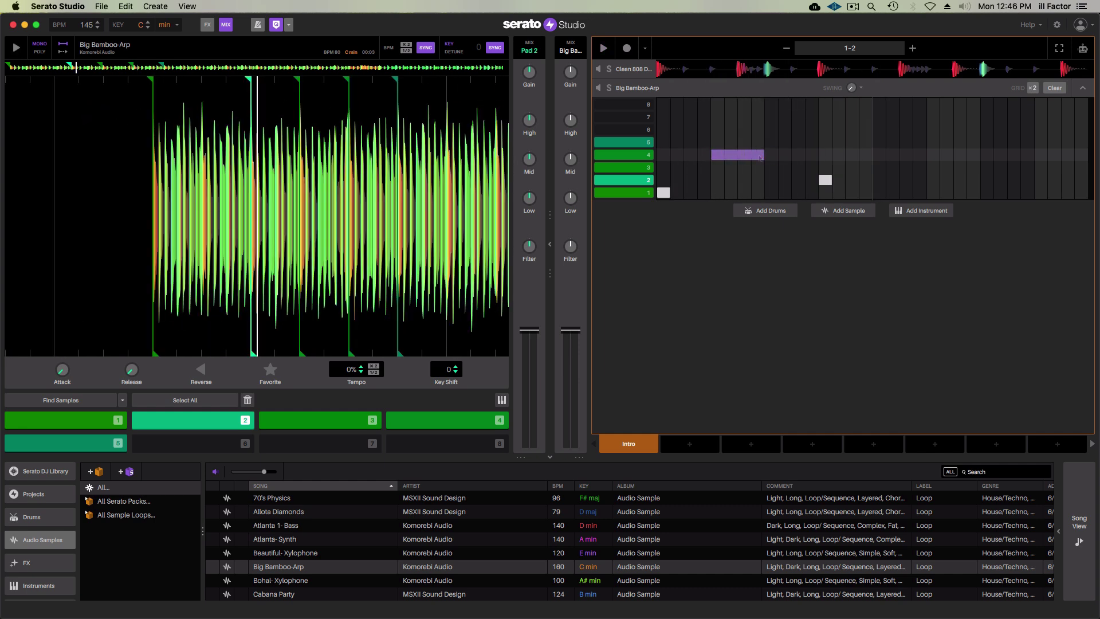
pyautogui.moveTo(668, 192); pyautogui.dragTo(713, 191)
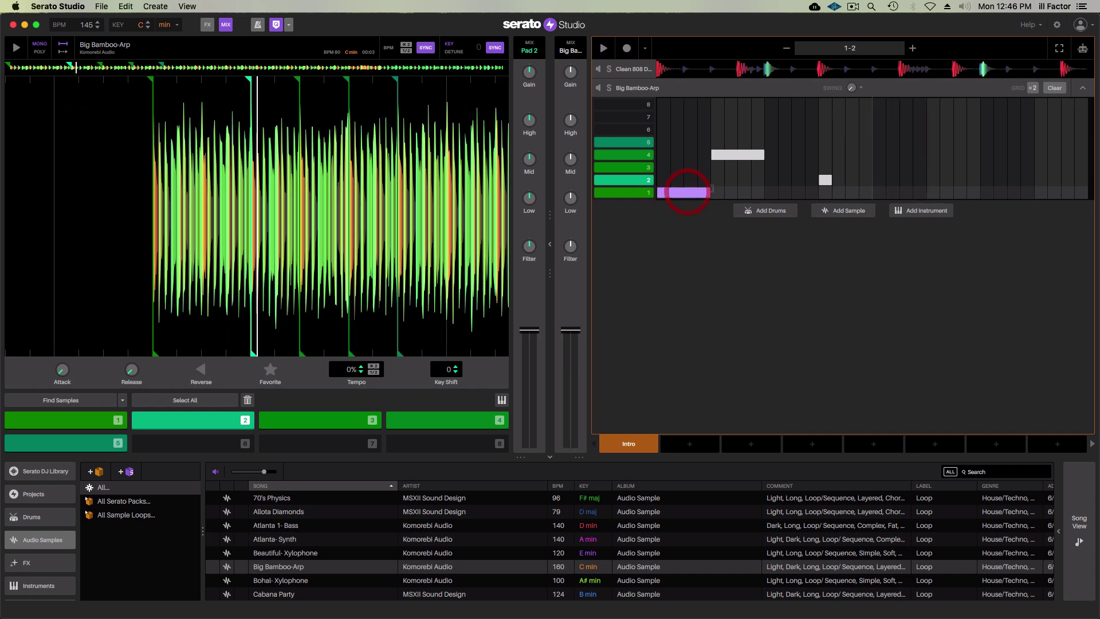
pyautogui.press('space')
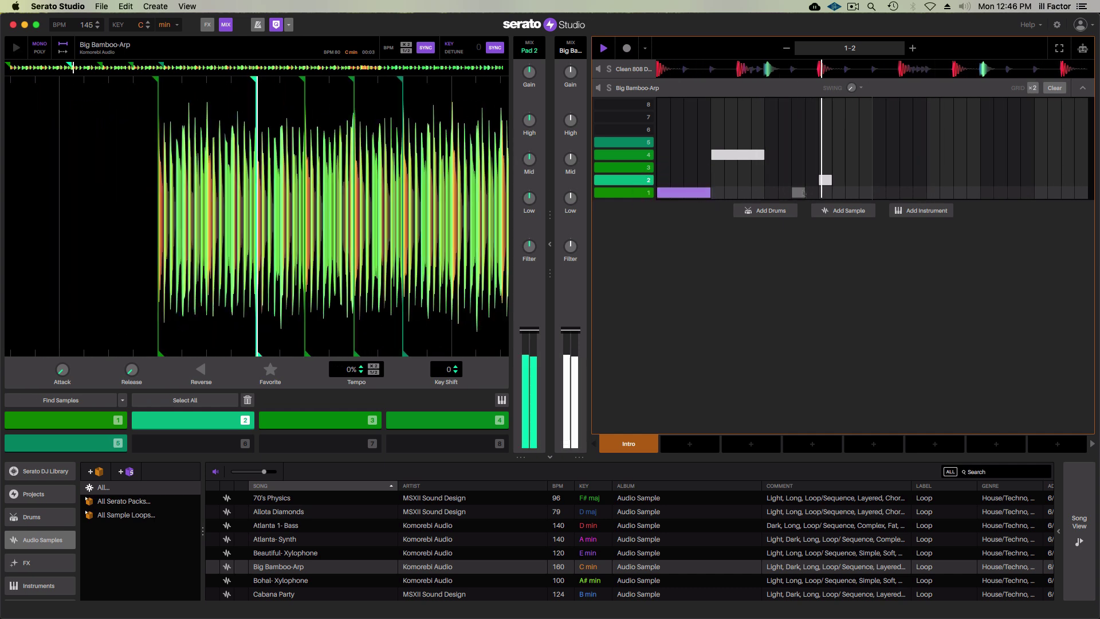
pyautogui.press('space')
# Draw a long pad 2 note mid-bar and extend it further right.
pyautogui.moveTo(822, 180); pyautogui.dragTo(872, 182)
pyautogui.press('space')
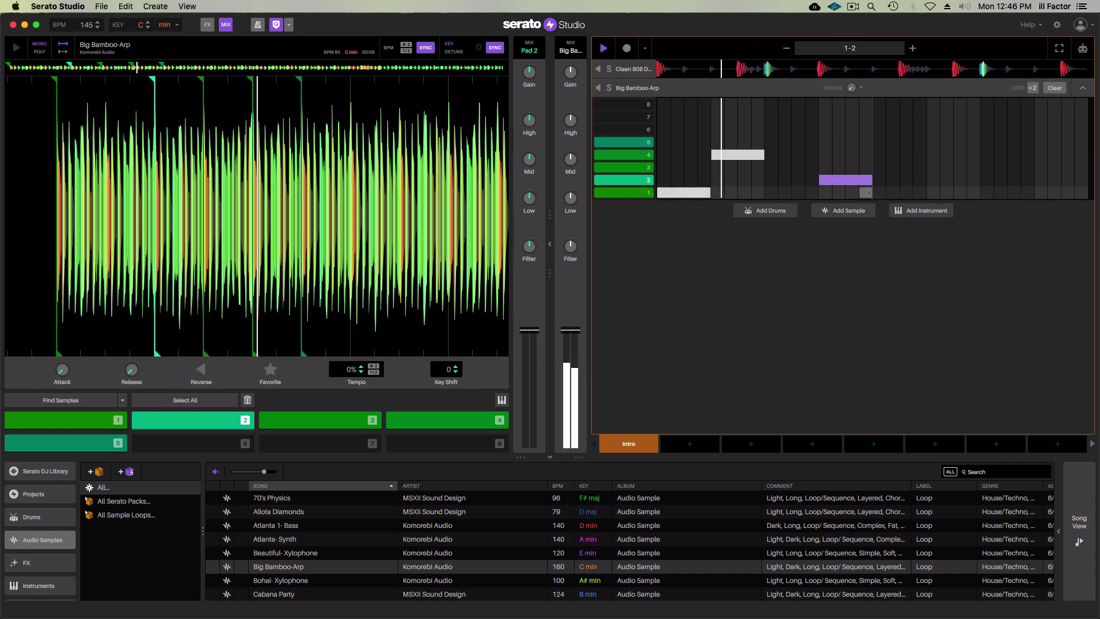
pyautogui.moveTo(872, 181); pyautogui.dragTo(939, 181)
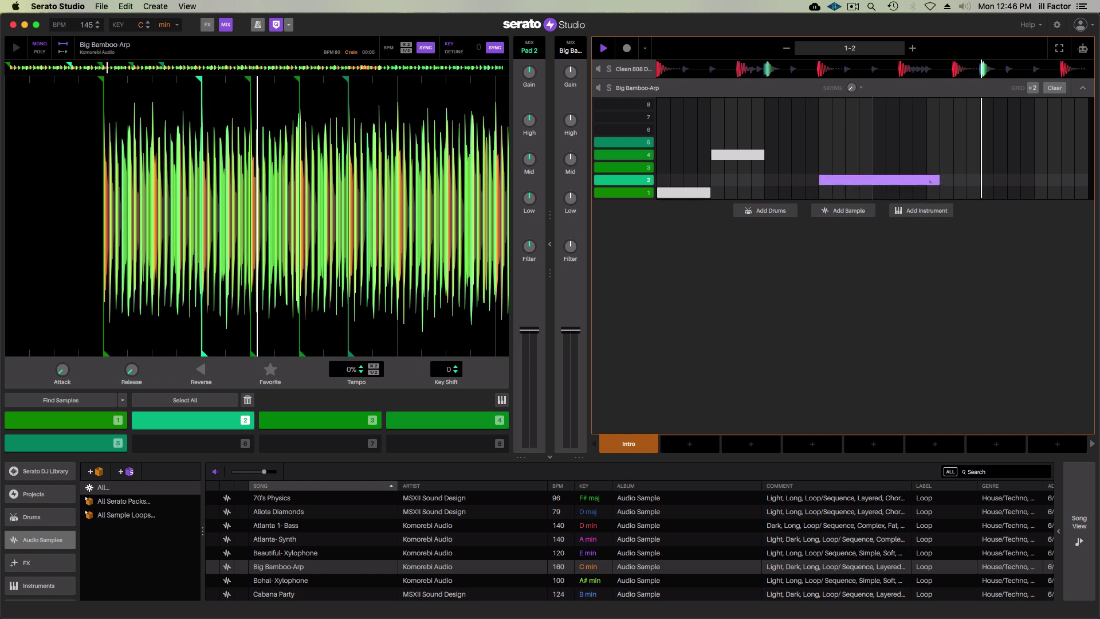
pyautogui.click(876, 189)
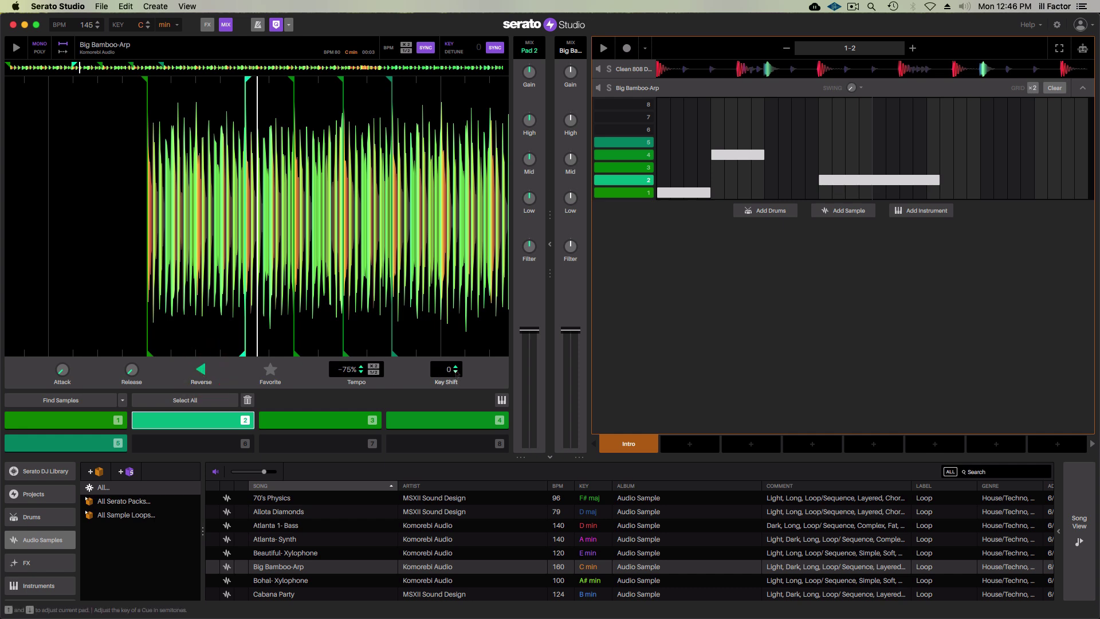
# Raise pad 2's fader slightly and stretch the row 2 note to the pattern's end.
pyautogui.press('space')
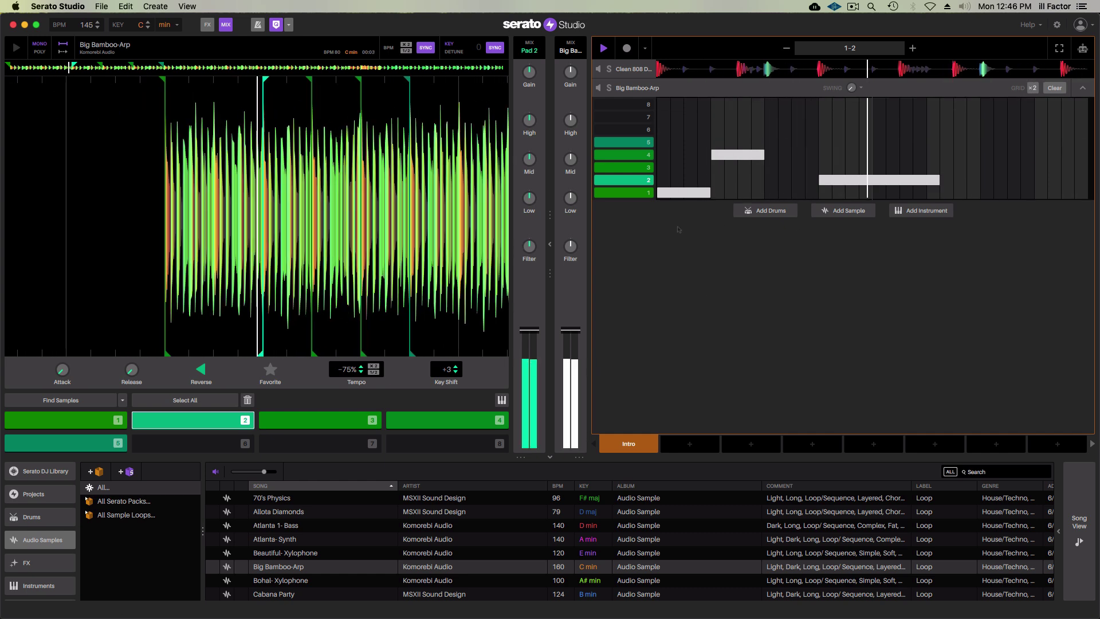
pyautogui.press('space')
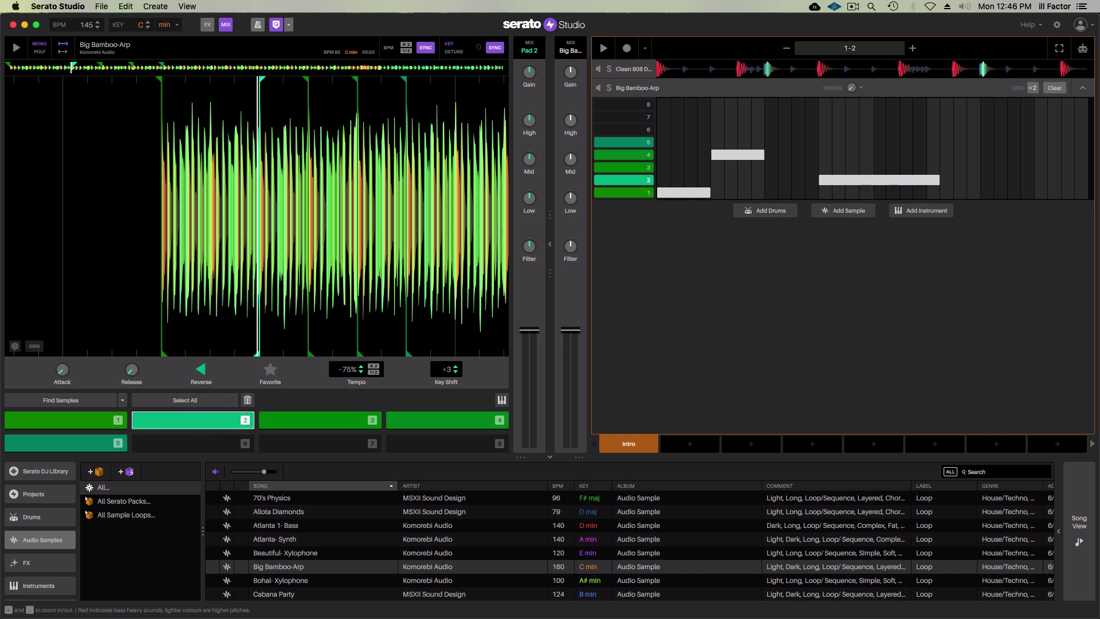
pyautogui.moveTo(529, 246)
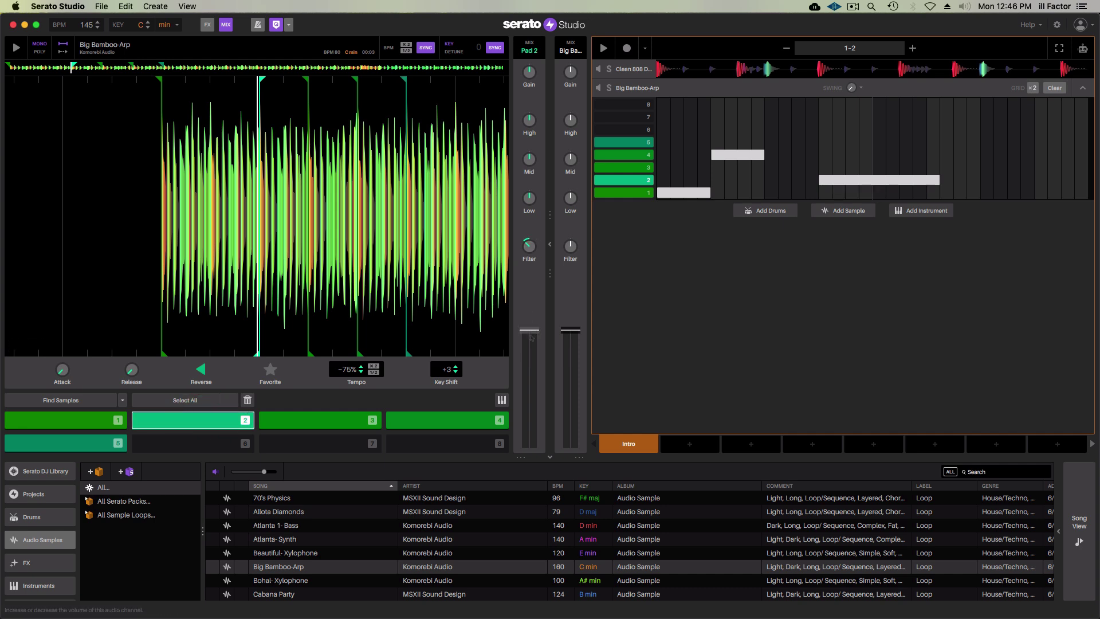
pyautogui.press('space')
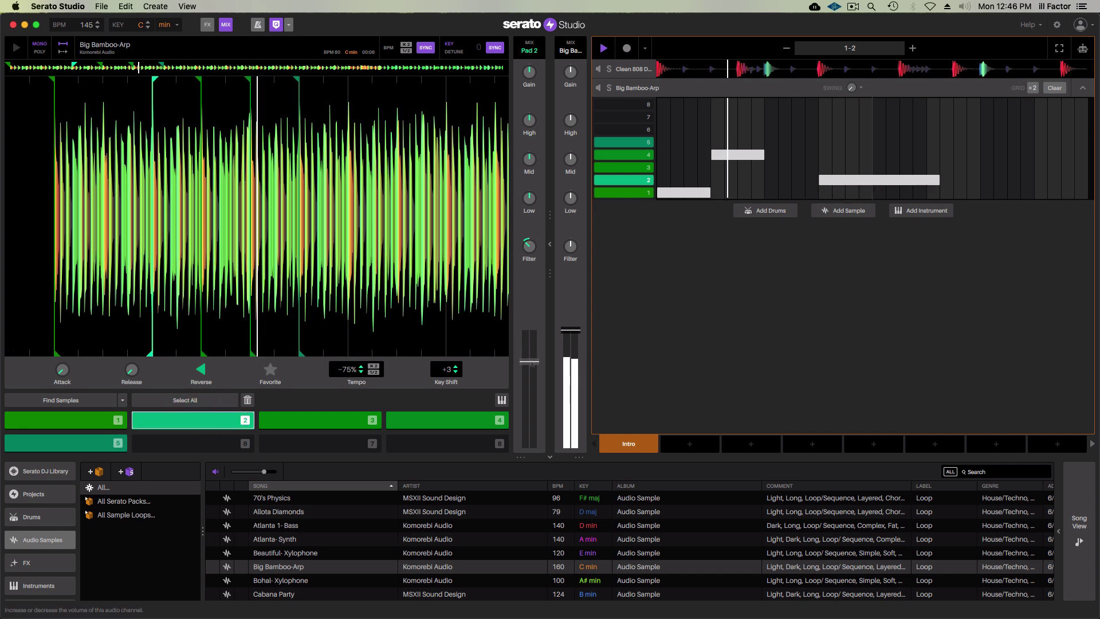
pyautogui.moveTo(533, 362); pyautogui.dragTo(532, 353)
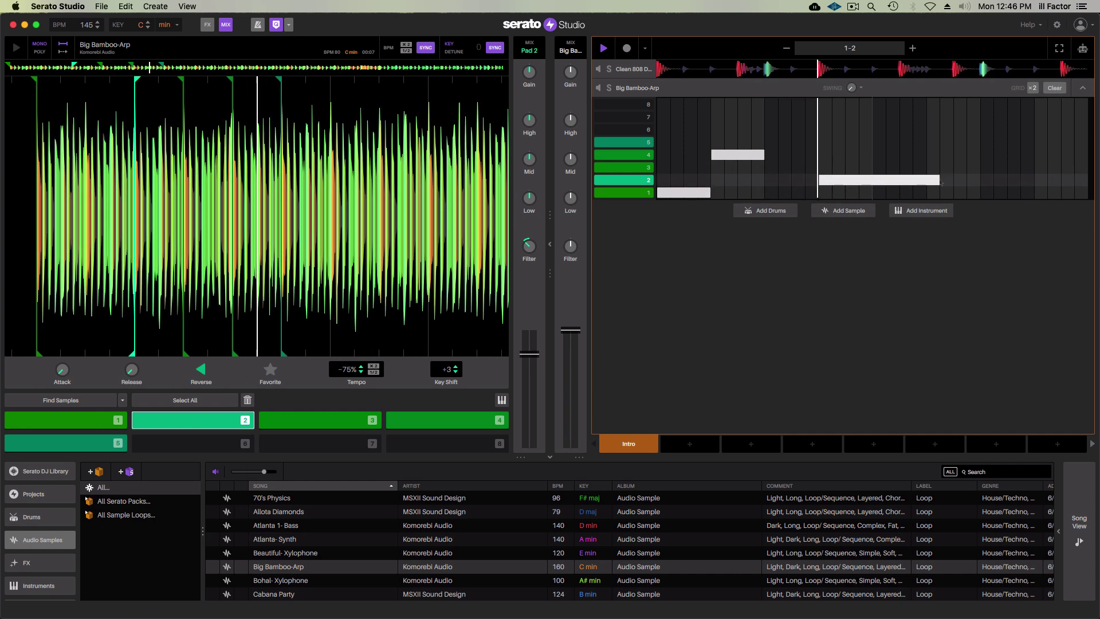
pyautogui.moveTo(939, 182); pyautogui.dragTo(1083, 181)
pyautogui.press('space')
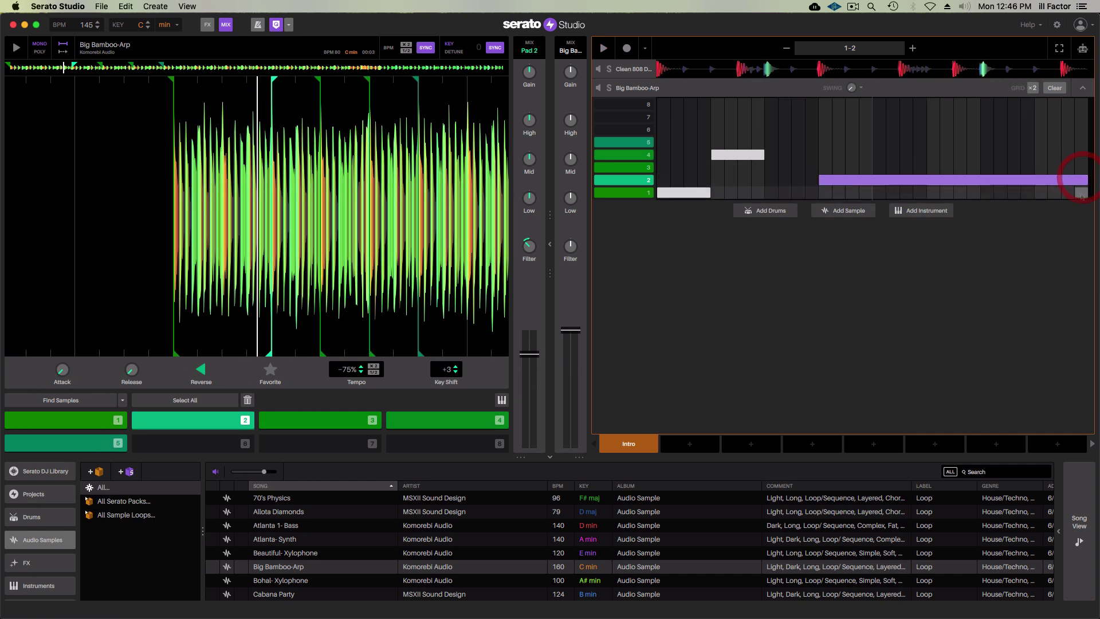
pyautogui.press('space')
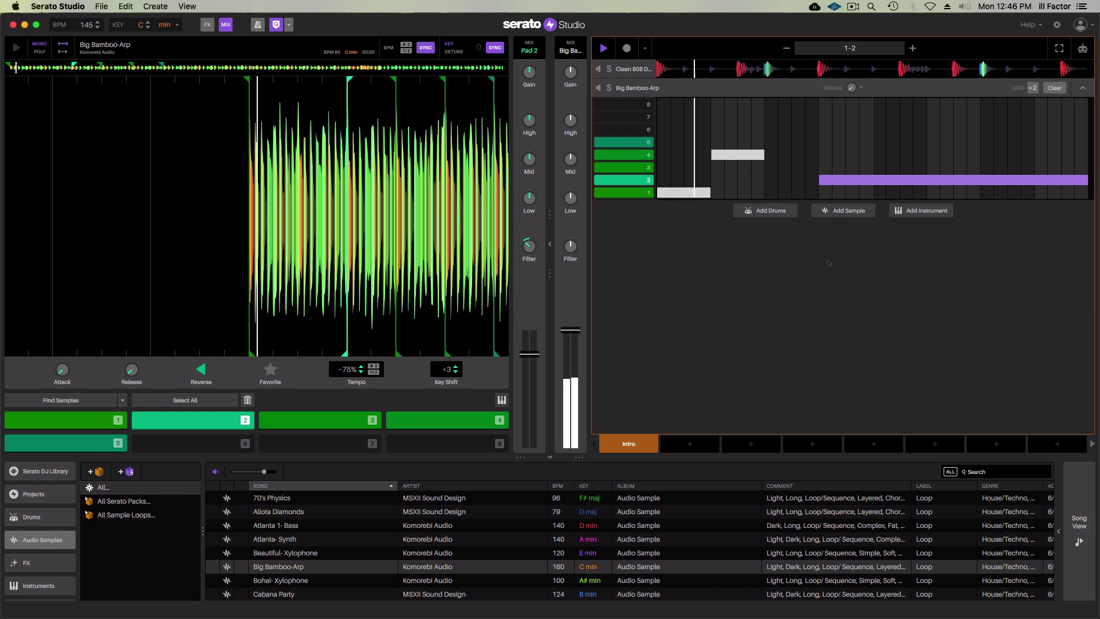
# Delete the pad 1 and pad 4 notes and move the long pad 2 note to the pattern start.
pyautogui.press('space')
pyautogui.click(663, 193)
pyautogui.click(664, 192)
pyautogui.click(717, 155)
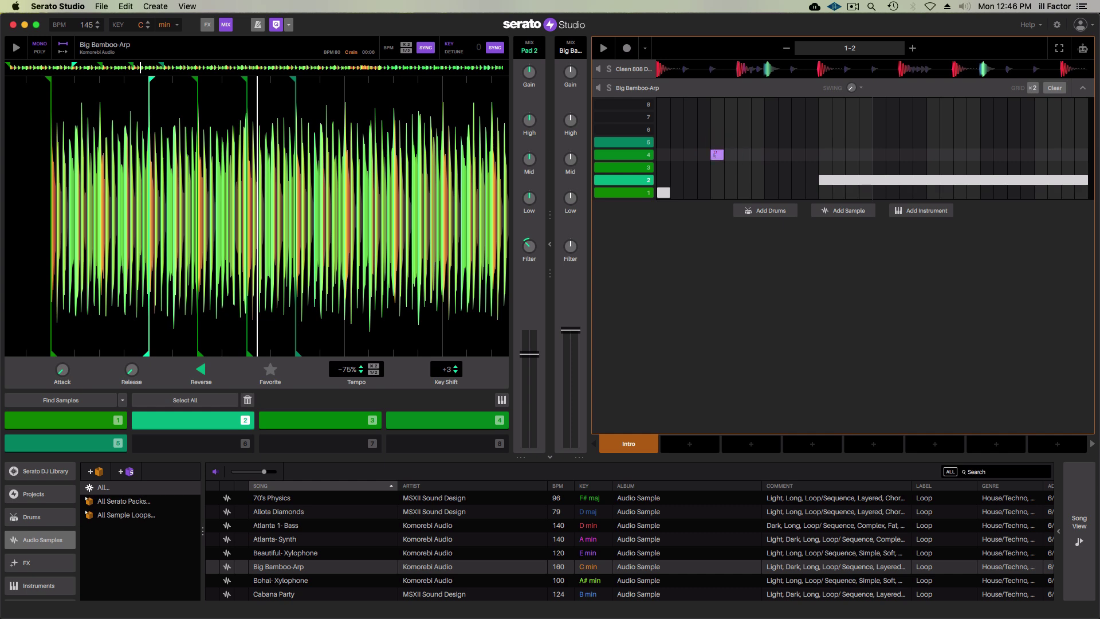
pyautogui.click(664, 192)
pyautogui.moveTo(820, 180); pyautogui.dragTo(668, 182)
pyautogui.click(717, 155)
# Stretch the pad 2 note across the whole bar and lower pad 2's volume.
pyautogui.press('space')
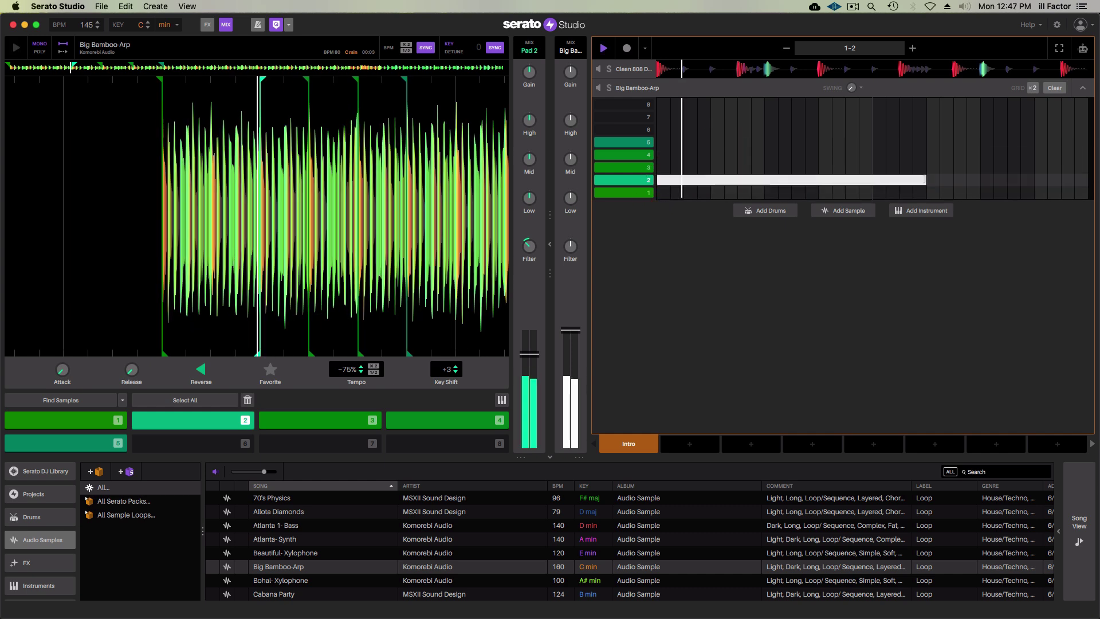
pyautogui.moveTo(924, 180); pyautogui.dragTo(1086, 182)
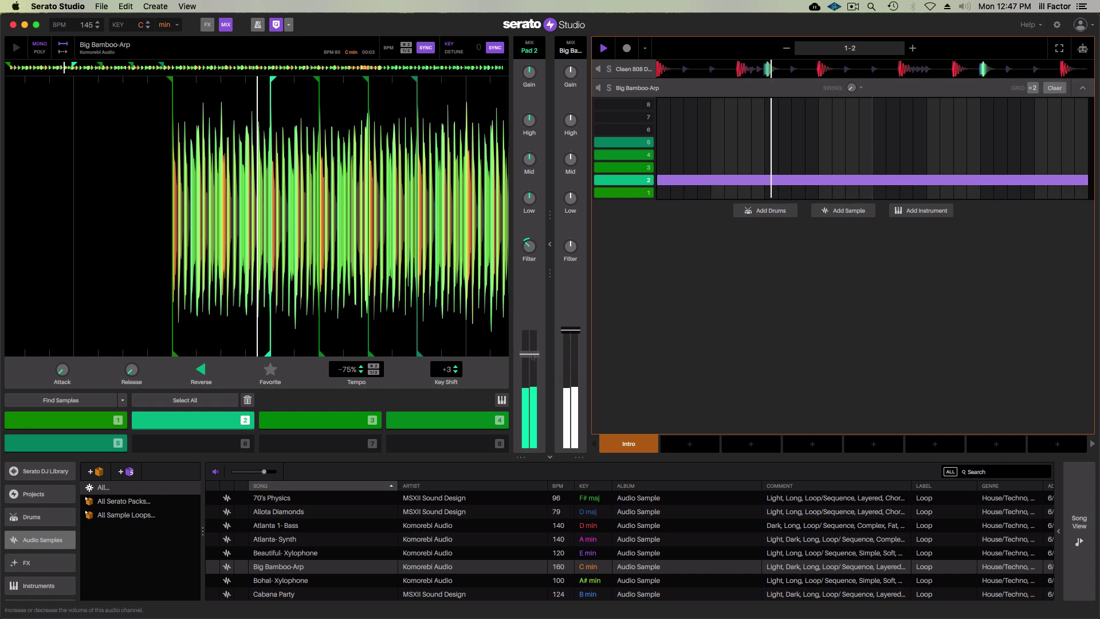
pyautogui.moveTo(533, 354); pyautogui.dragTo(533, 366)
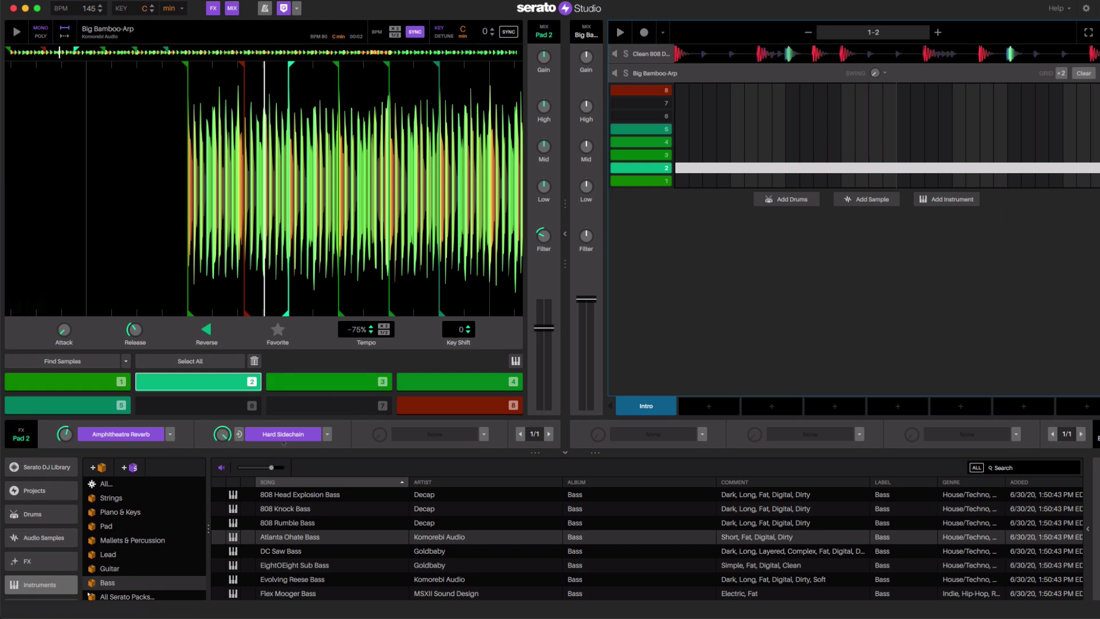
# Toggle the arp deck's key sync to lock it to C minor, auditioning pads 2 and 4.
pyautogui.click(211, 384)
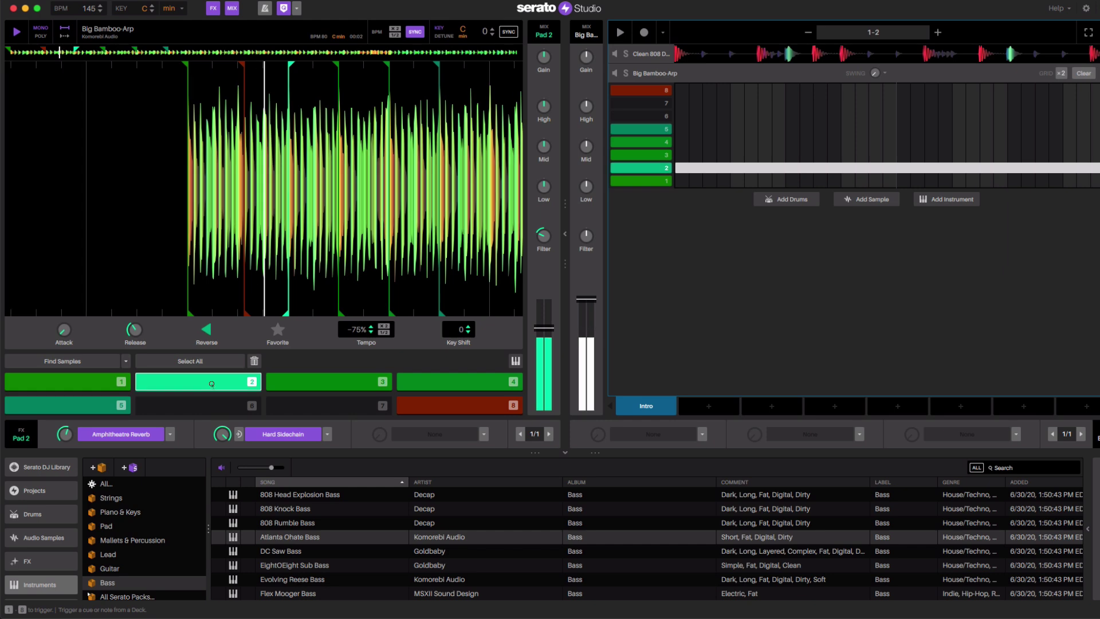
pyautogui.click(508, 32)
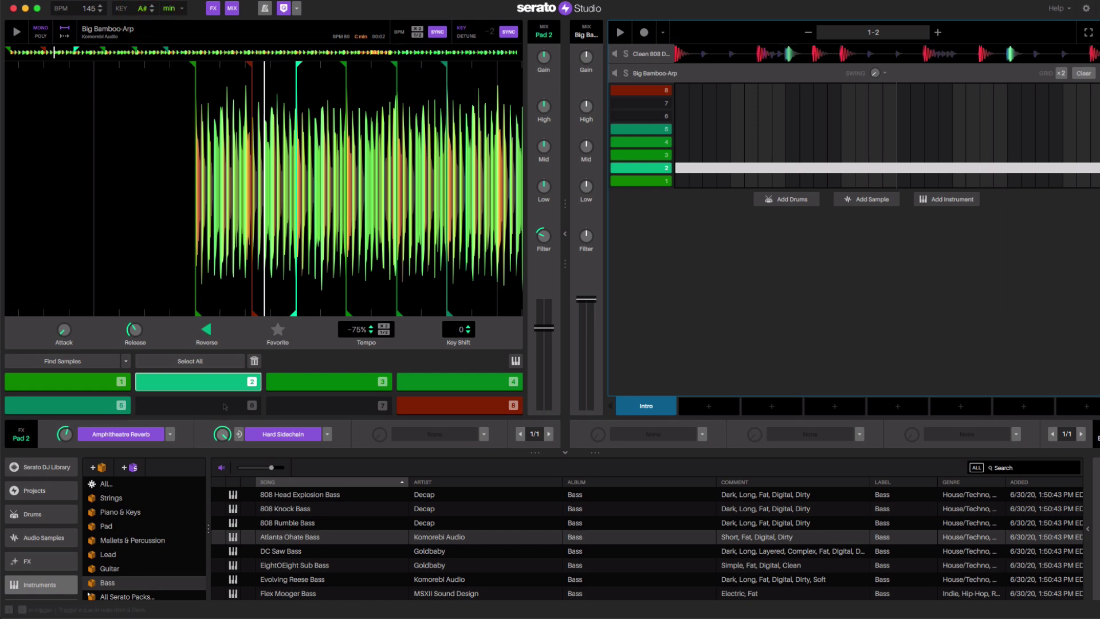
pyautogui.click(215, 383)
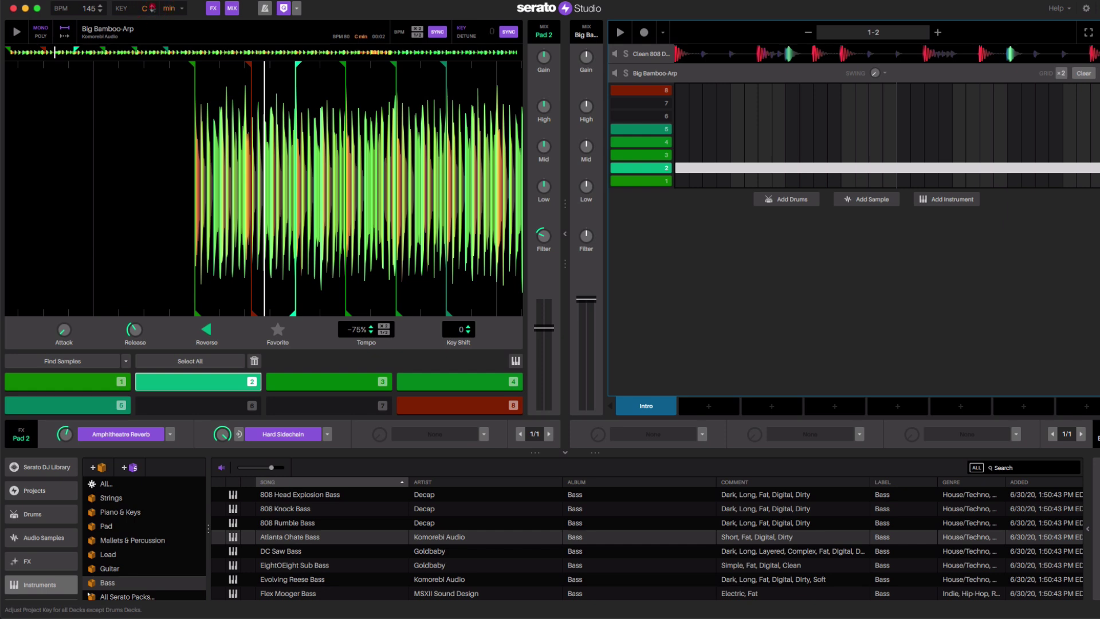
pyautogui.click(508, 32)
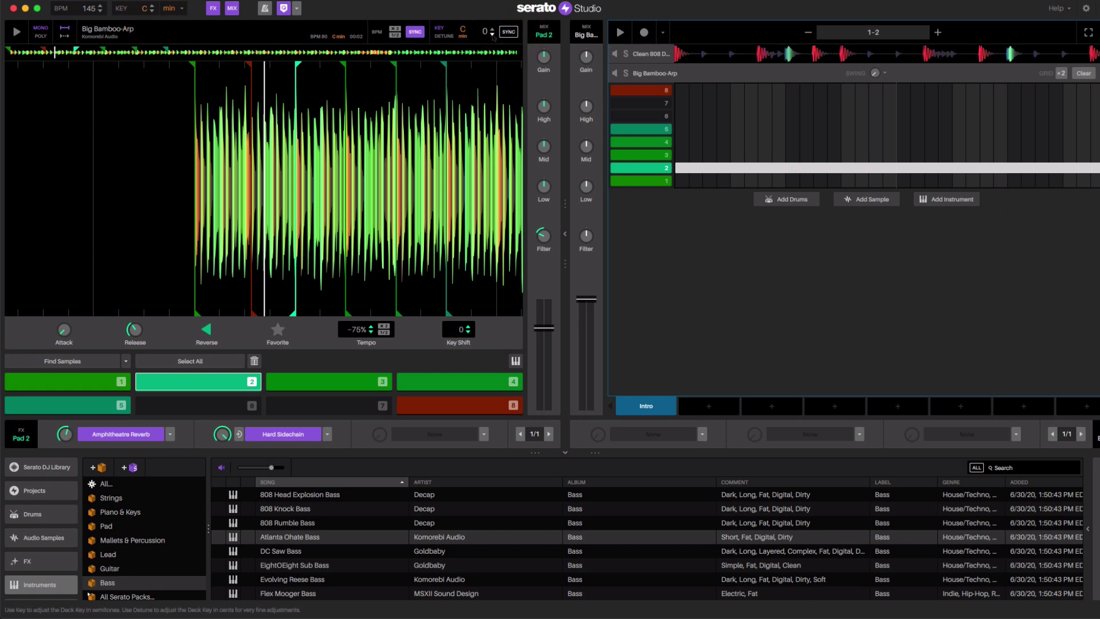
pyautogui.click(201, 382)
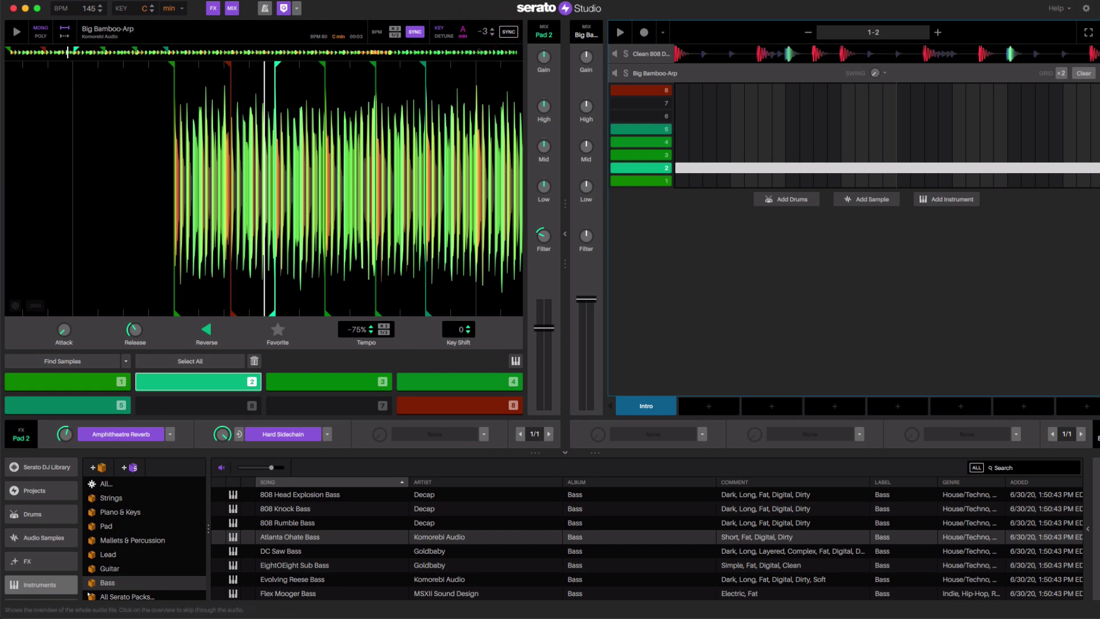
pyautogui.click(211, 384)
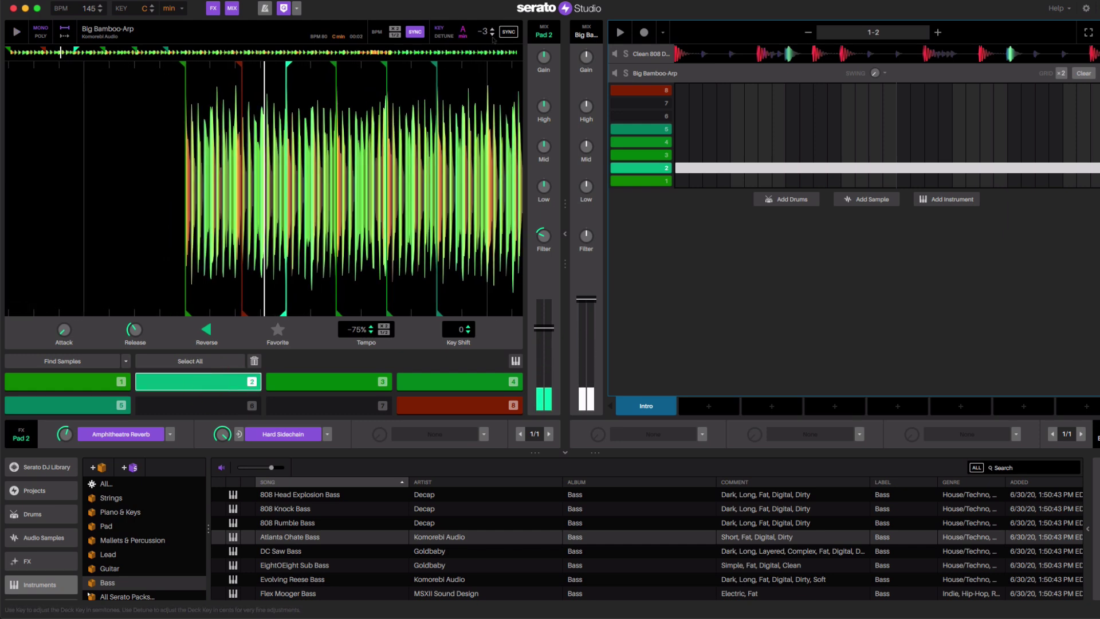
pyautogui.press('space')
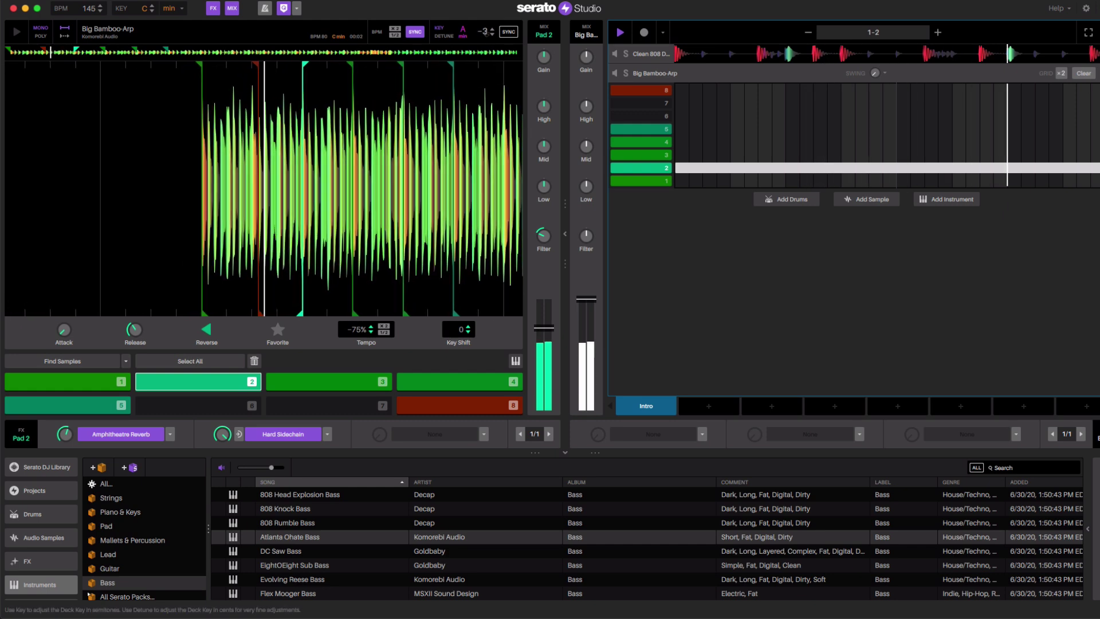
pyautogui.press('space')
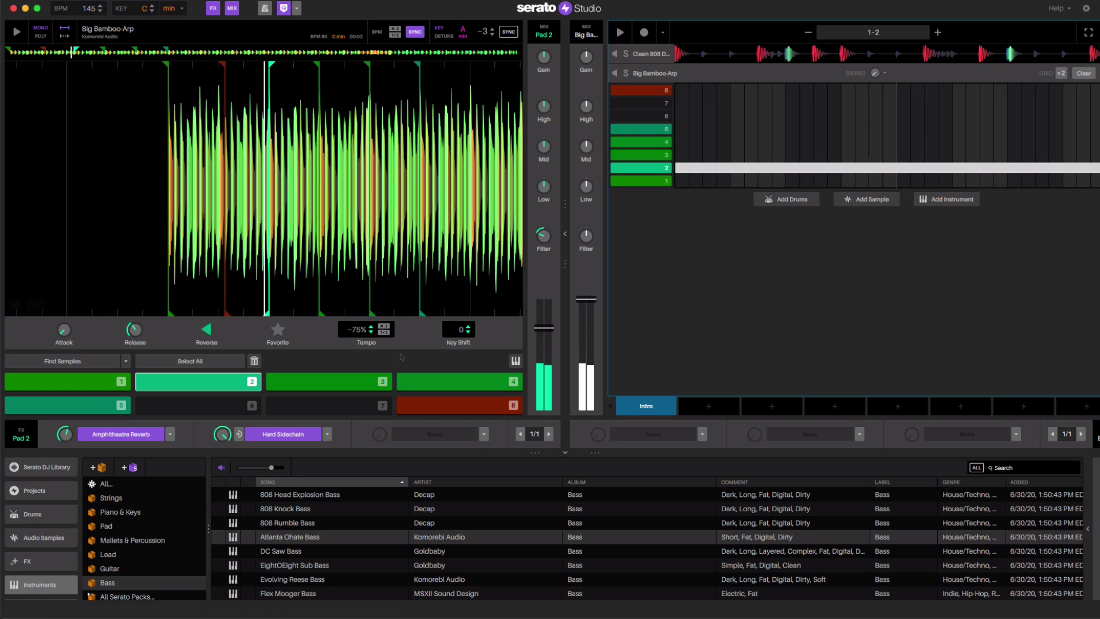
pyautogui.click(418, 388)
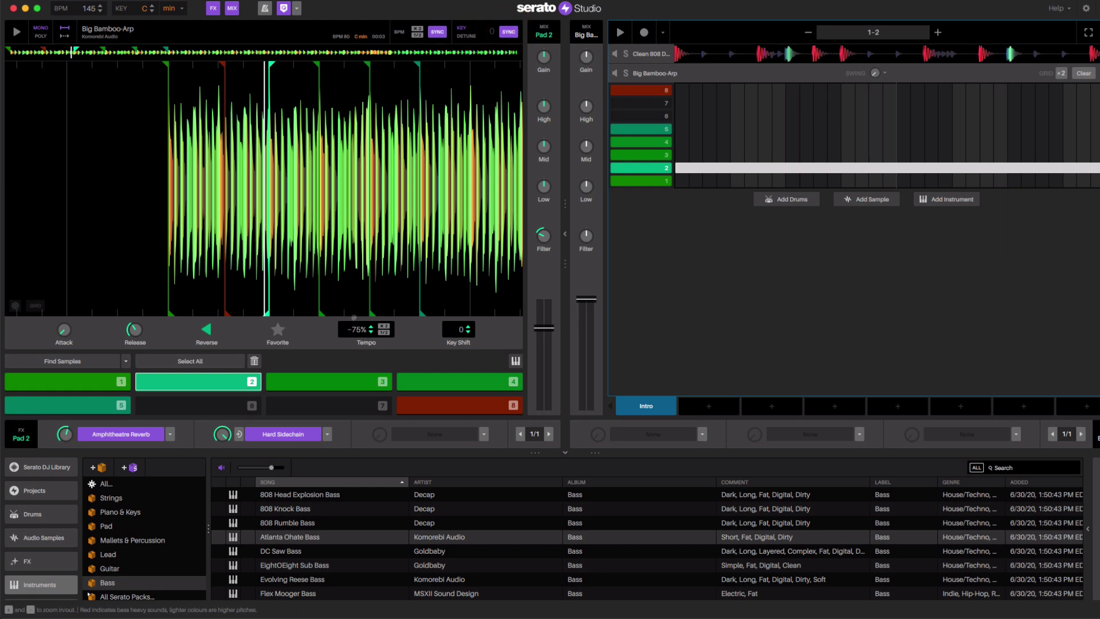
# Preview DC Saw, 808 Rumble and 808 Knock basses, then load Atlanta Ohate Bass on a new deck.
pyautogui.click(281, 536)
pyautogui.click(298, 551)
pyautogui.click(41, 584)
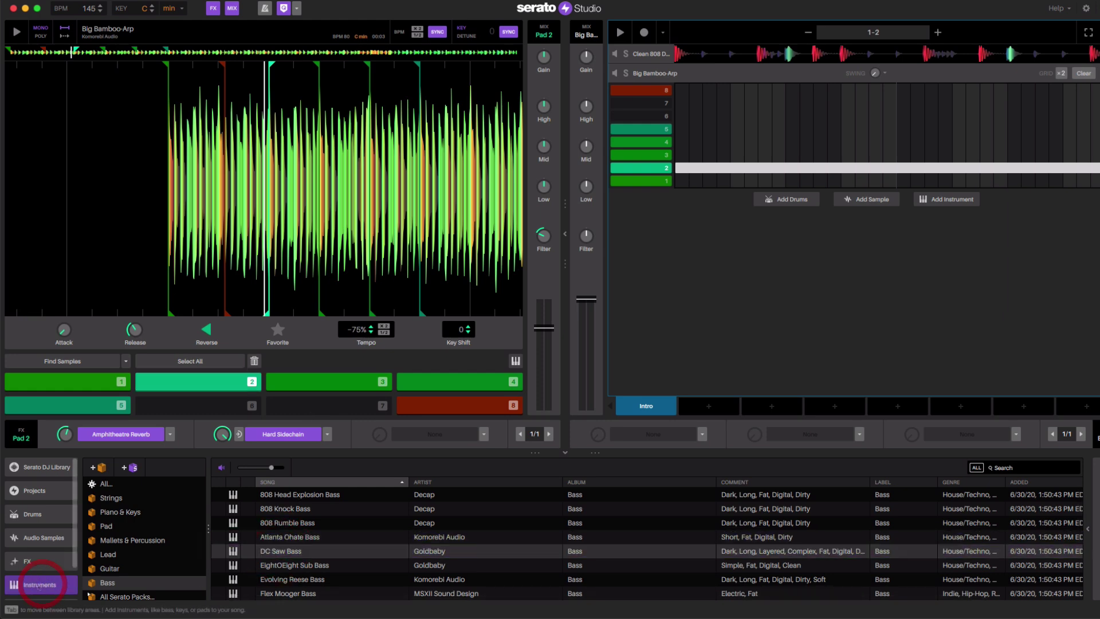
pyautogui.scroll(-1, 200, 495)
pyautogui.moveTo(200, 495); pyautogui.dragTo(191, 474)
pyautogui.click(299, 523)
pyautogui.click(302, 508)
pyautogui.click(302, 535)
pyautogui.moveTo(264, 537); pyautogui.dragTo(773, 266)
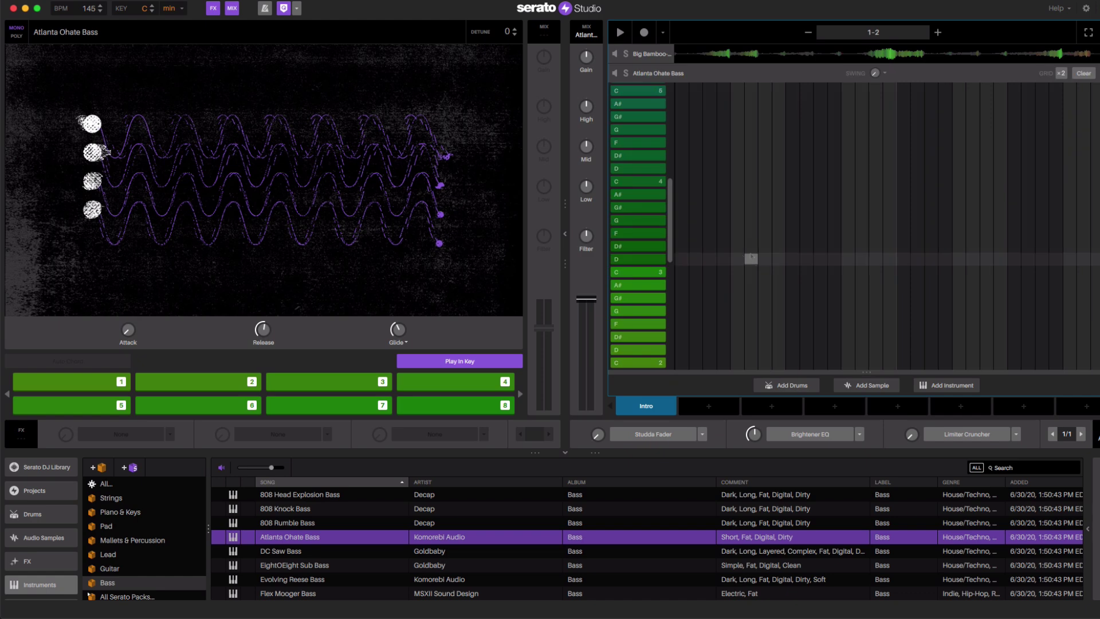
pyautogui.press('space')
pyautogui.press('space')
pyautogui.moveTo(669, 212)
pyautogui.mouseDown()
pyautogui.moveTo(676, 258)
pyautogui.moveTo(672, 197)
pyautogui.moveTo(675, 223)
pyautogui.mouseUp()
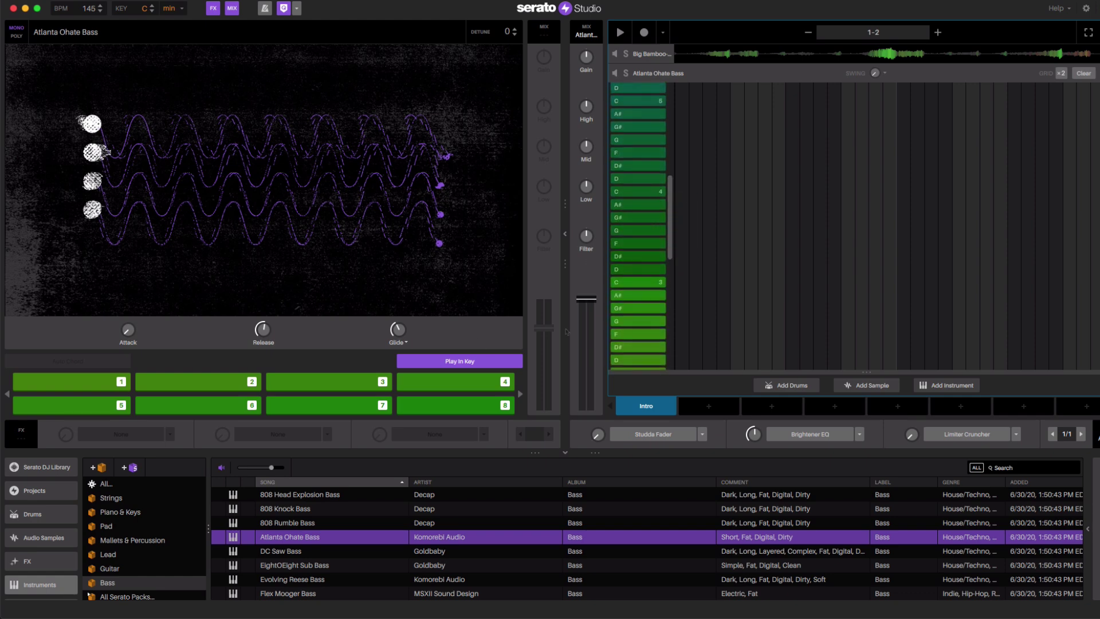
# Switch the bass piano roll from all chromatic notes back to the project key's scale.
pyautogui.click(446, 363)
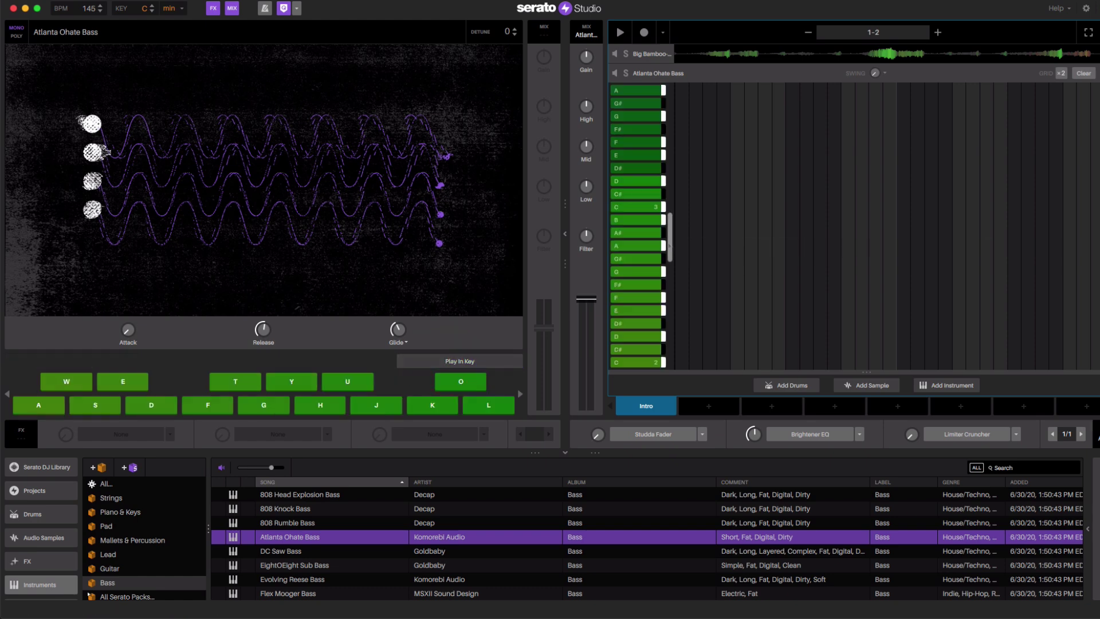
pyautogui.moveTo(669, 245); pyautogui.dragTo(667, 268)
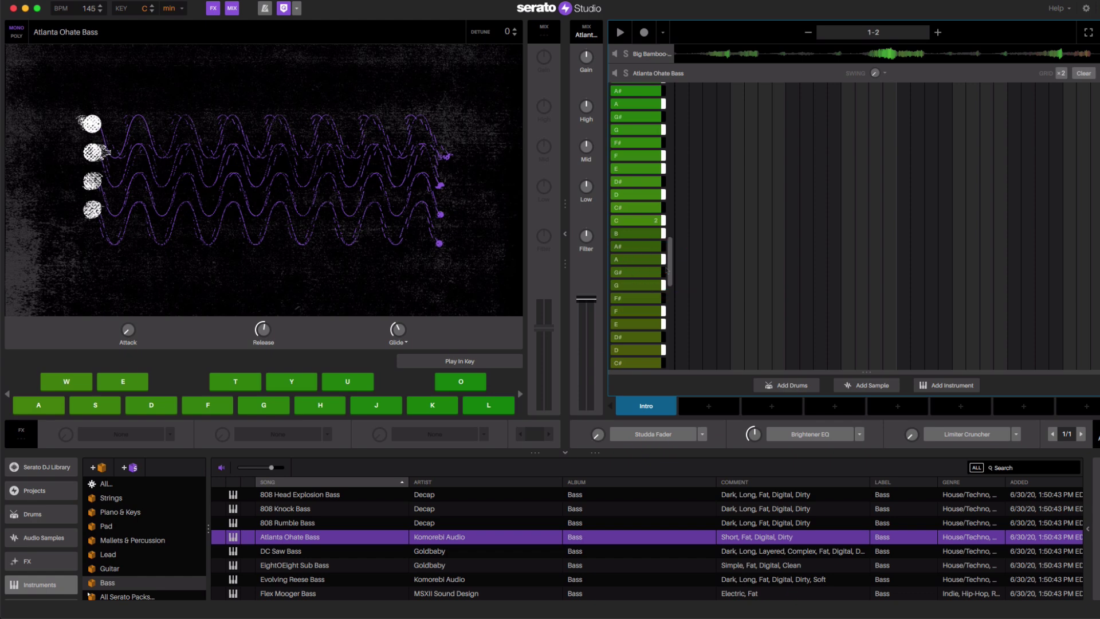
pyautogui.click(501, 360)
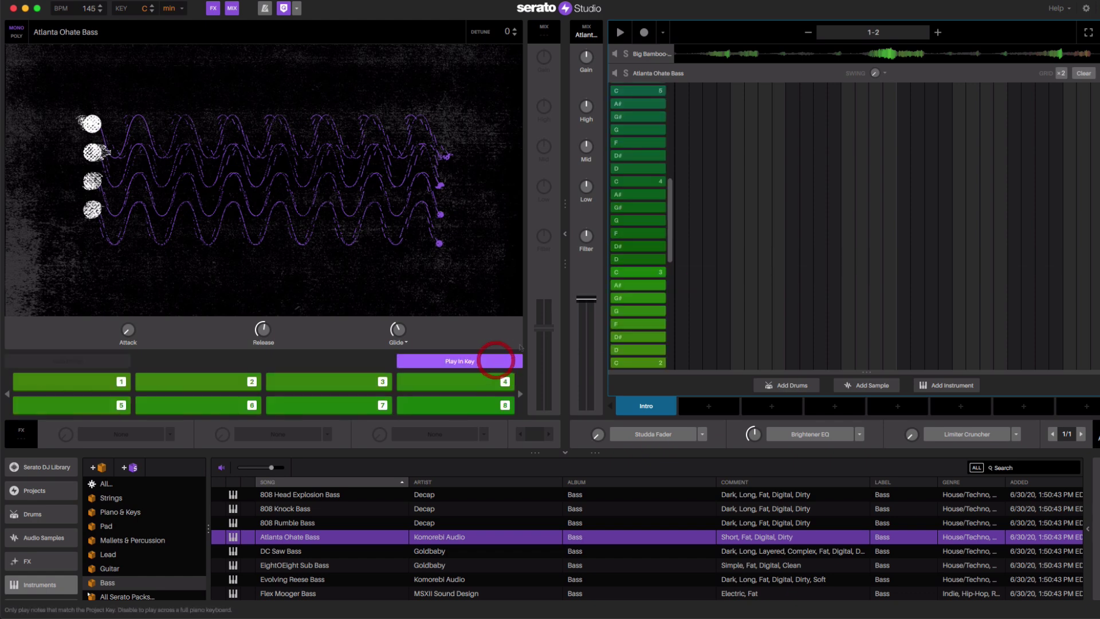
pyautogui.moveTo(668, 253)
pyautogui.mouseDown()
pyautogui.moveTo(668, 263)
pyautogui.moveTo(668, 253)
pyautogui.moveTo(689, 258)
pyautogui.mouseUp()
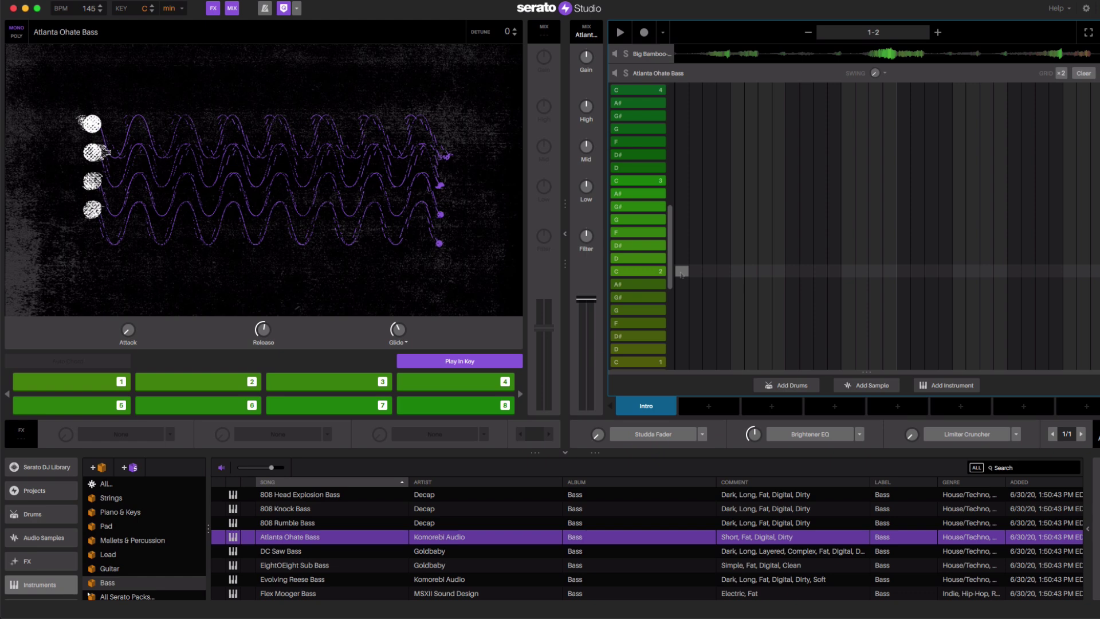
# Draw two long C2 bass notes, one at the bar start and one later in the bar.
pyautogui.click(681, 272)
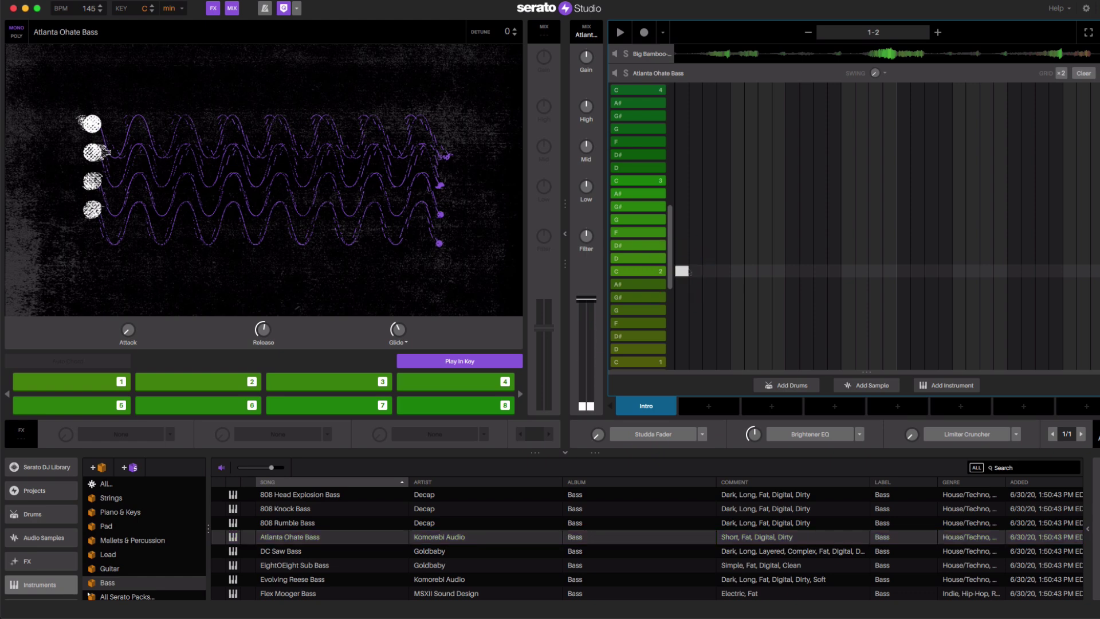
pyautogui.moveTo(681, 271); pyautogui.dragTo(790, 272)
pyautogui.press('space')
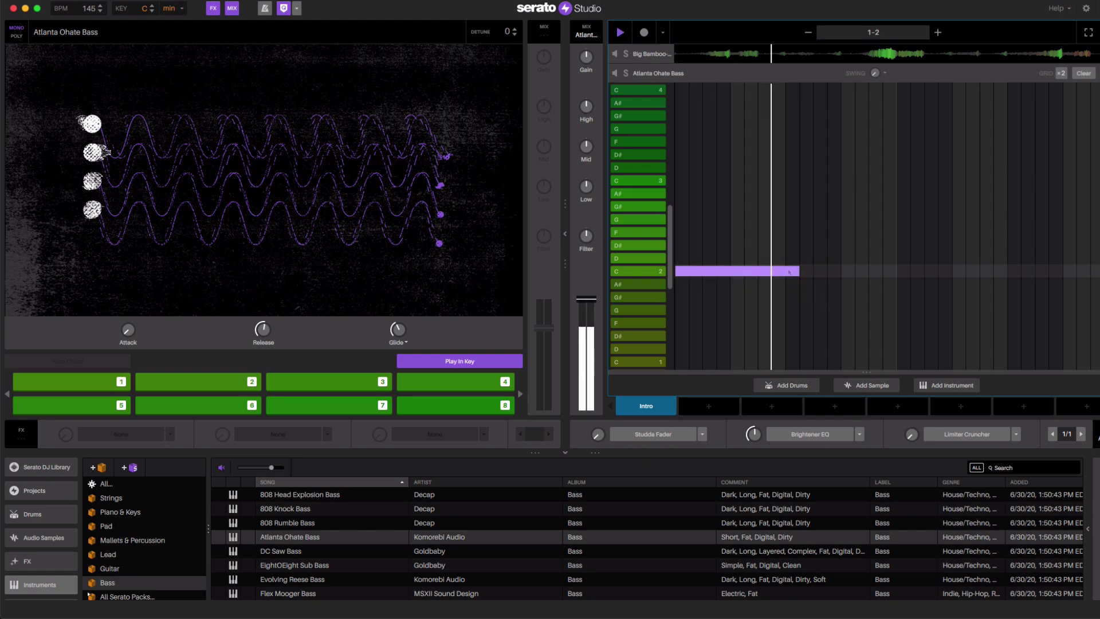
pyautogui.press('space')
pyautogui.click(848, 271)
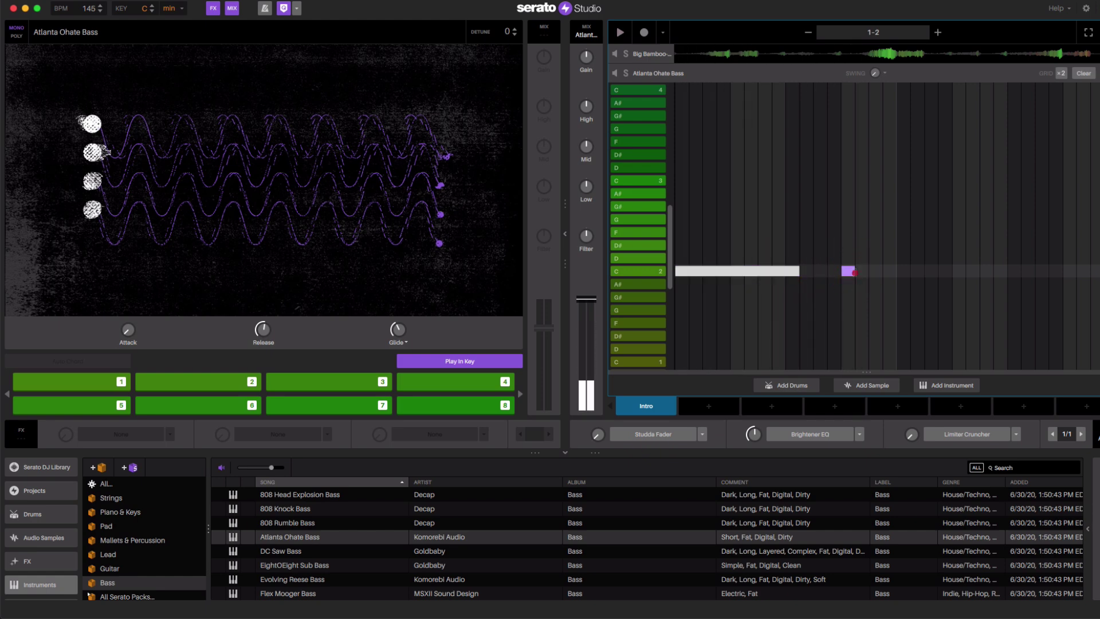
pyautogui.moveTo(864, 273); pyautogui.dragTo(966, 271)
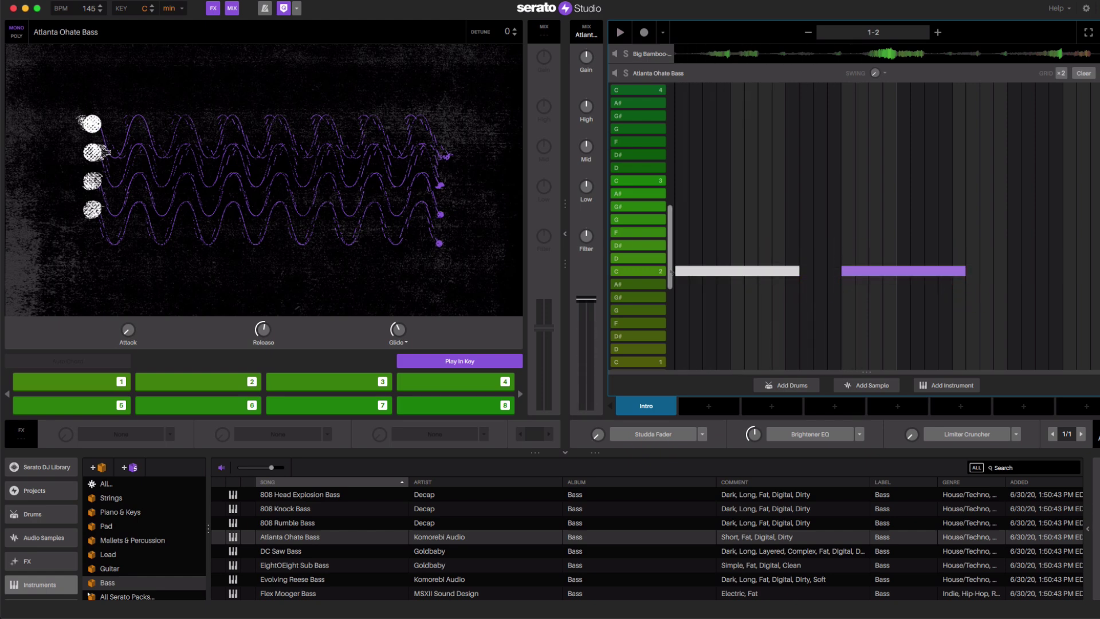
pyautogui.press('space')
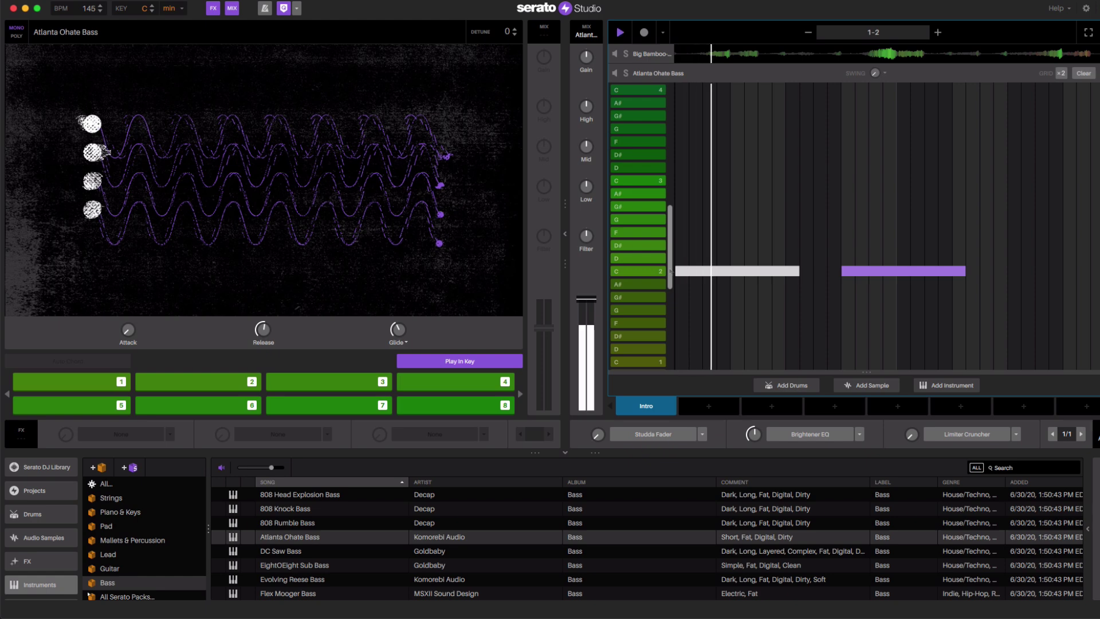
pyautogui.press('space')
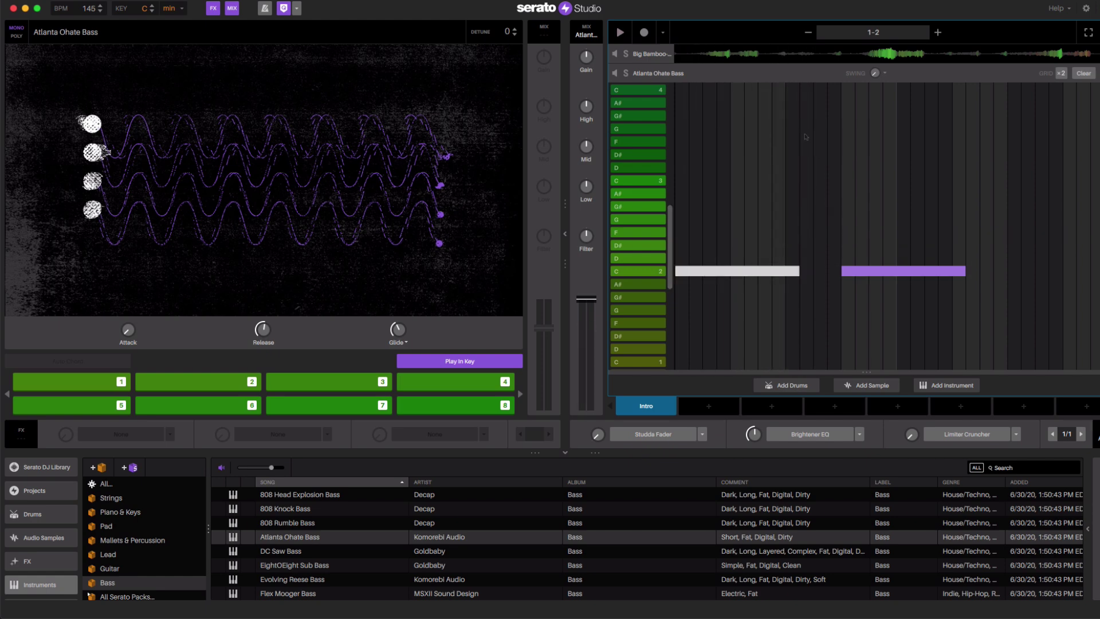
# Add a short C3 note, then shift it right and lengthen it slightly.
pyautogui.click(806, 141)
pyautogui.moveTo(805, 141); pyautogui.dragTo(805, 183)
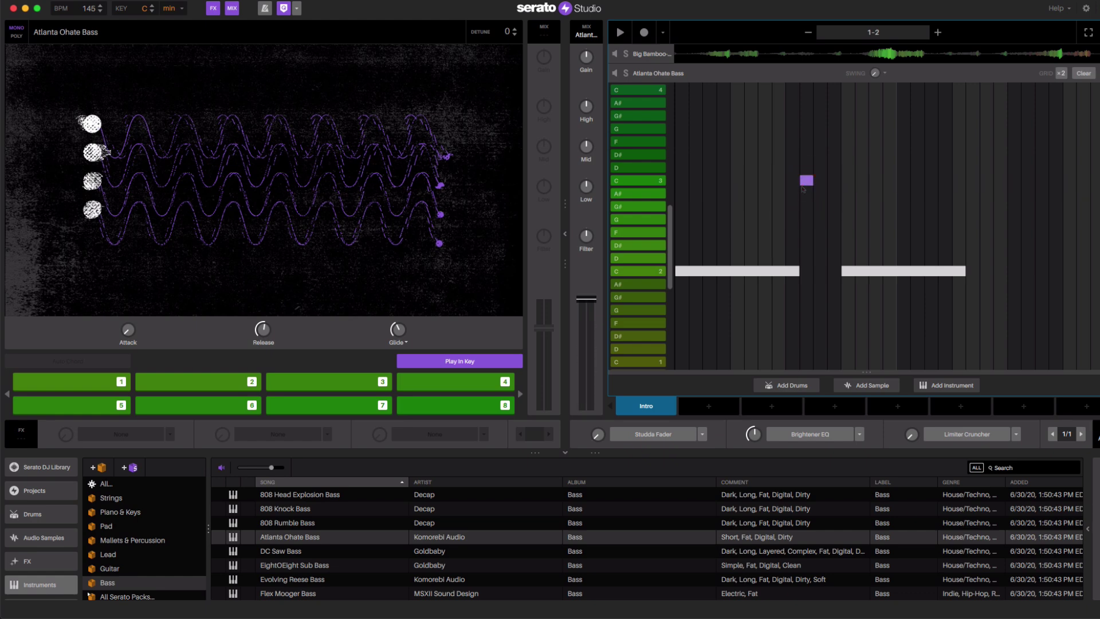
pyautogui.press('space')
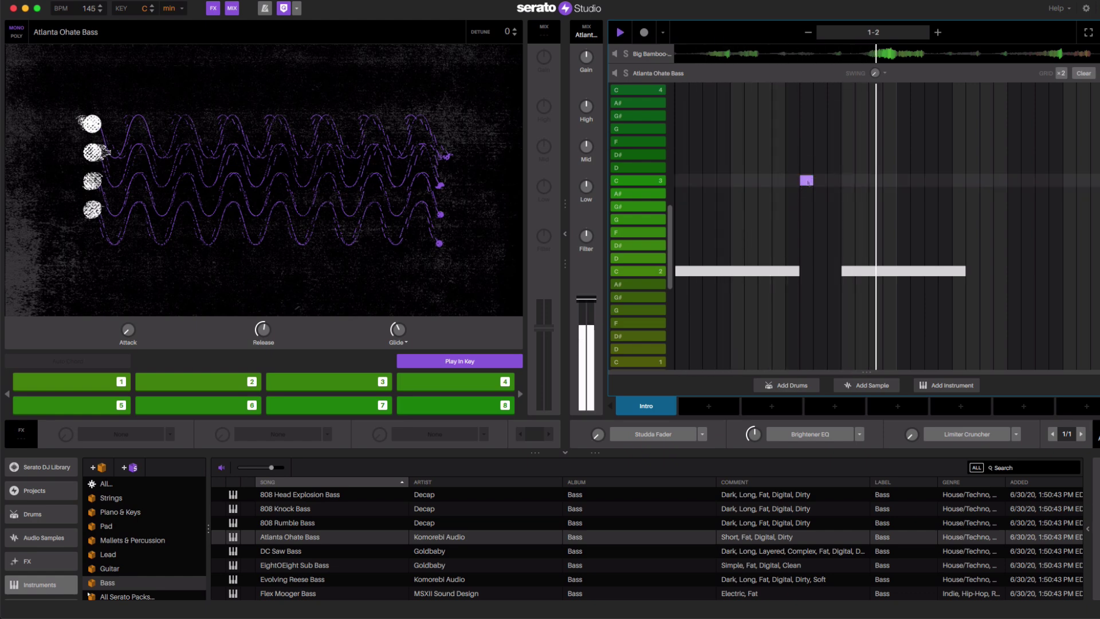
pyautogui.press('space')
pyautogui.moveTo(806, 182); pyautogui.dragTo(852, 179)
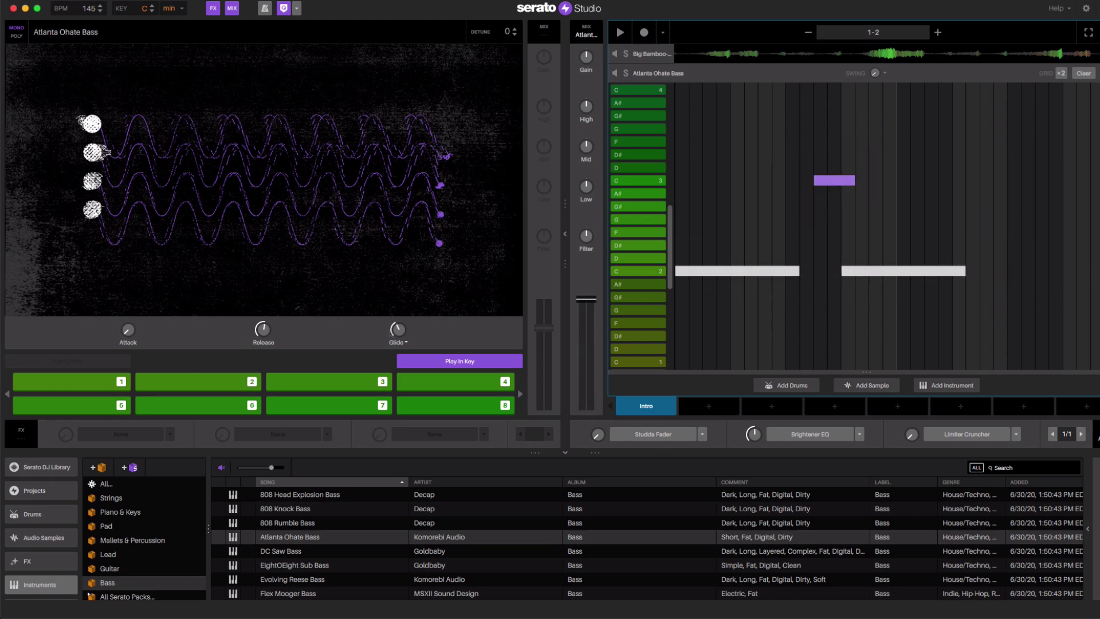
pyautogui.moveTo(401, 331)
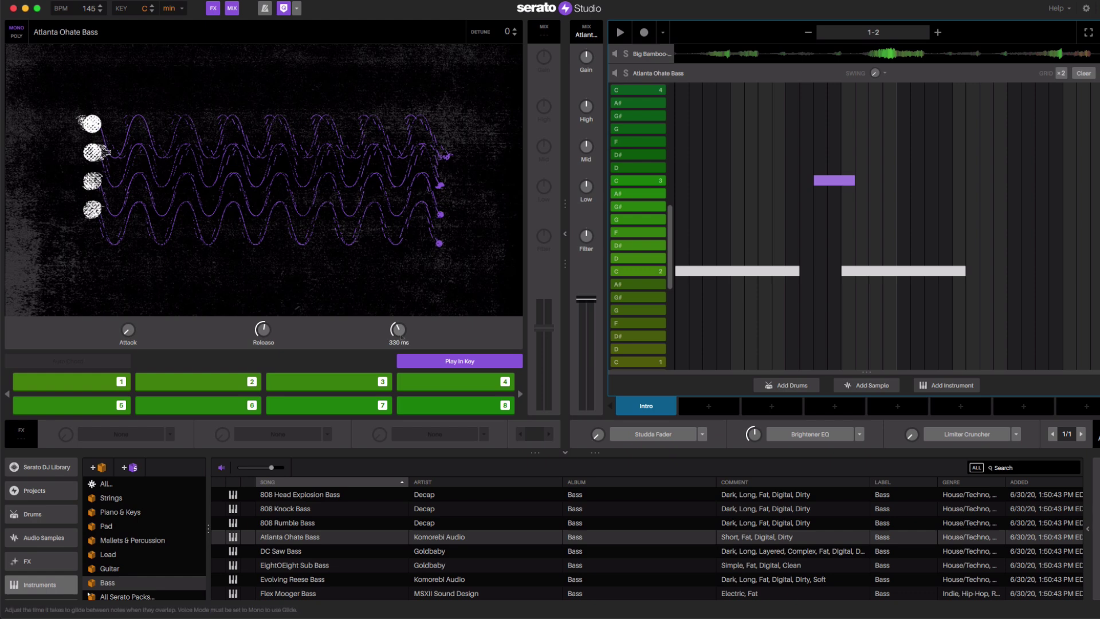
pyautogui.press('space')
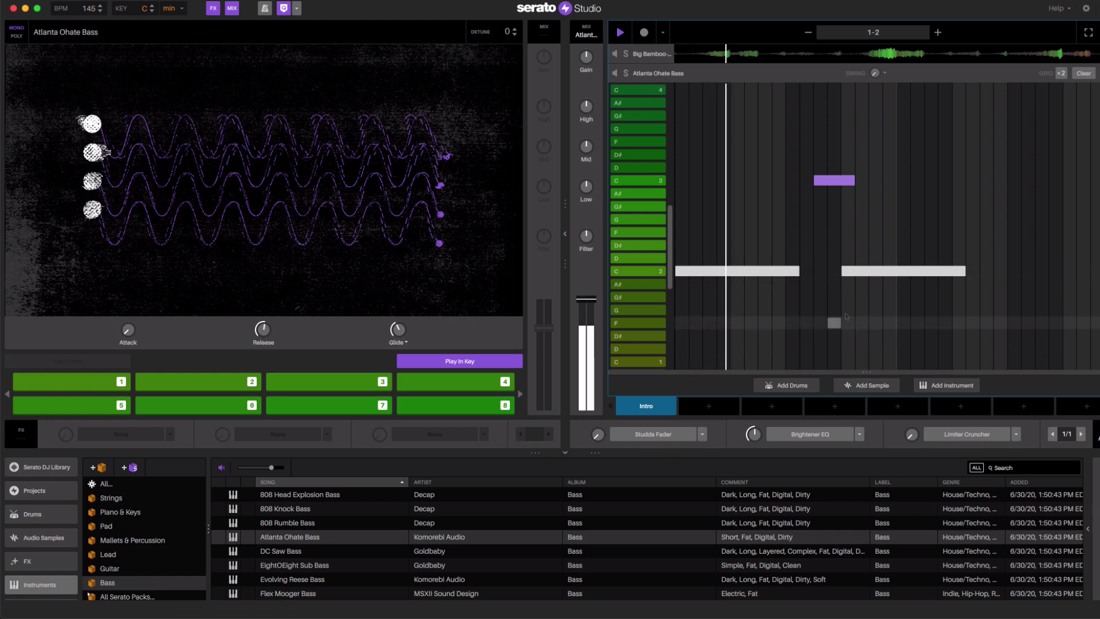
pyautogui.press('space')
# Place a final C2 note near the bar's end and nudge it earlier.
pyautogui.click(1015, 271)
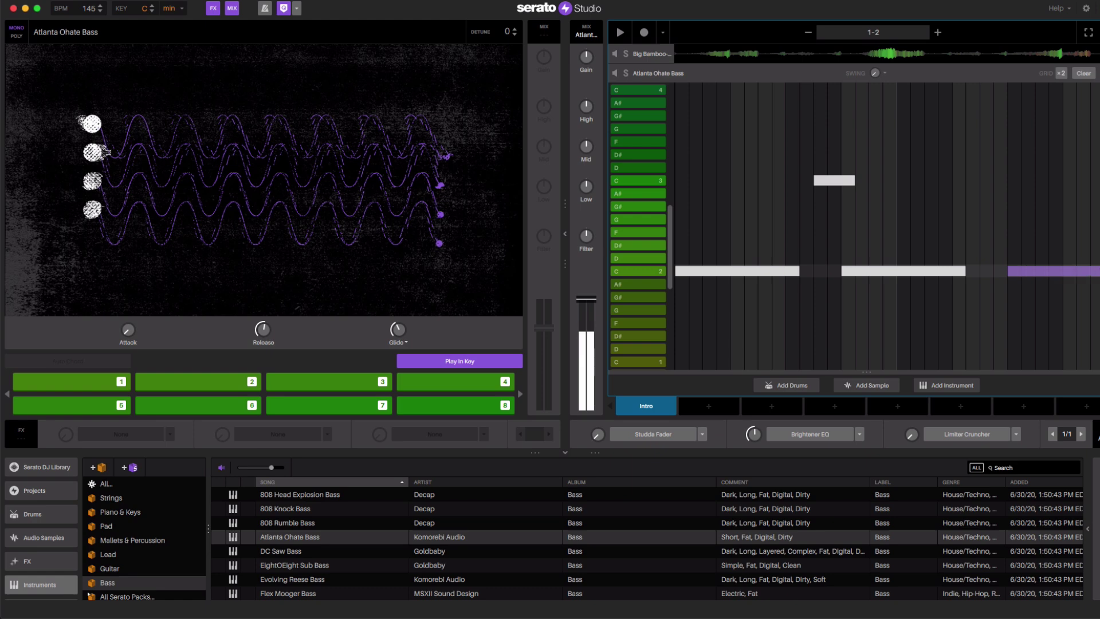
pyautogui.press('space')
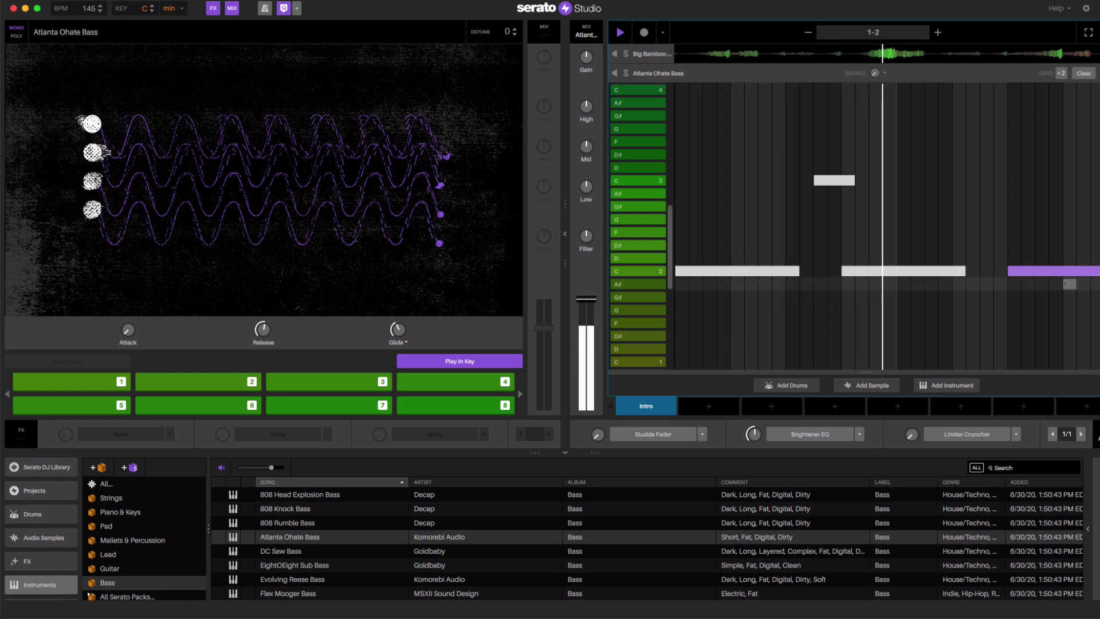
pyautogui.moveTo(1051, 271); pyautogui.dragTo(1008, 273)
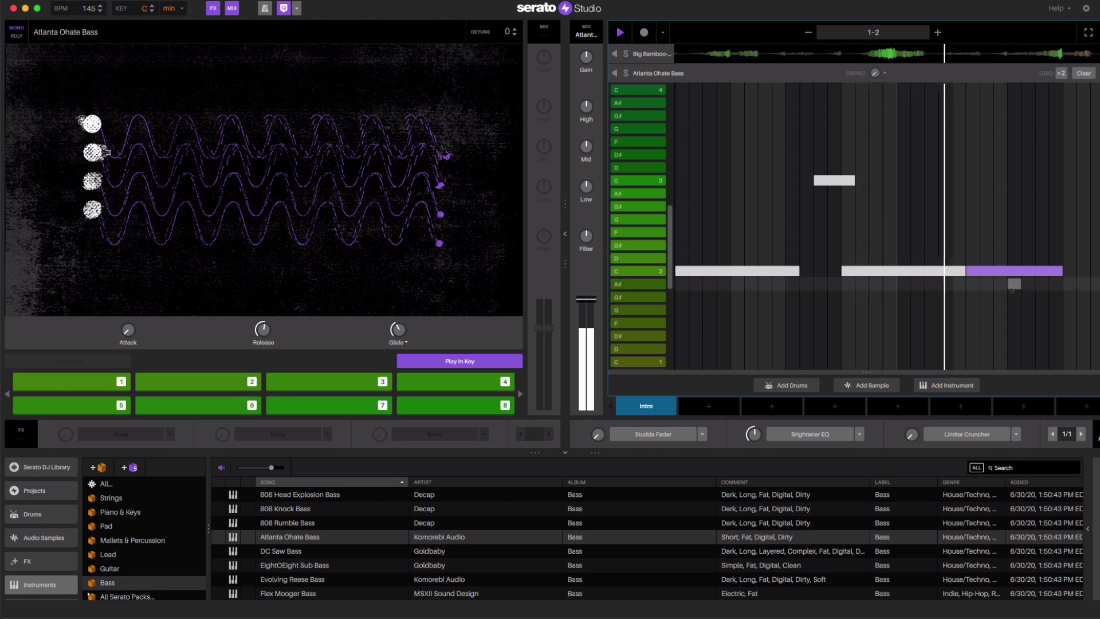
pyautogui.press('space')
pyautogui.moveTo(1002, 272); pyautogui.dragTo(988, 272)
pyautogui.press('space')
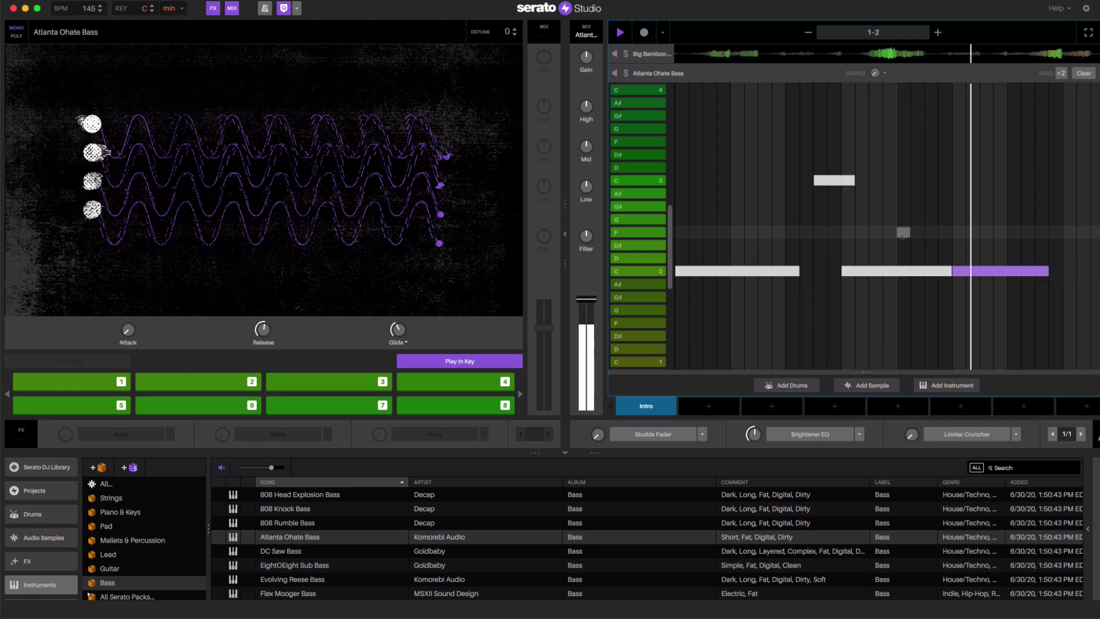
pyautogui.press('space')
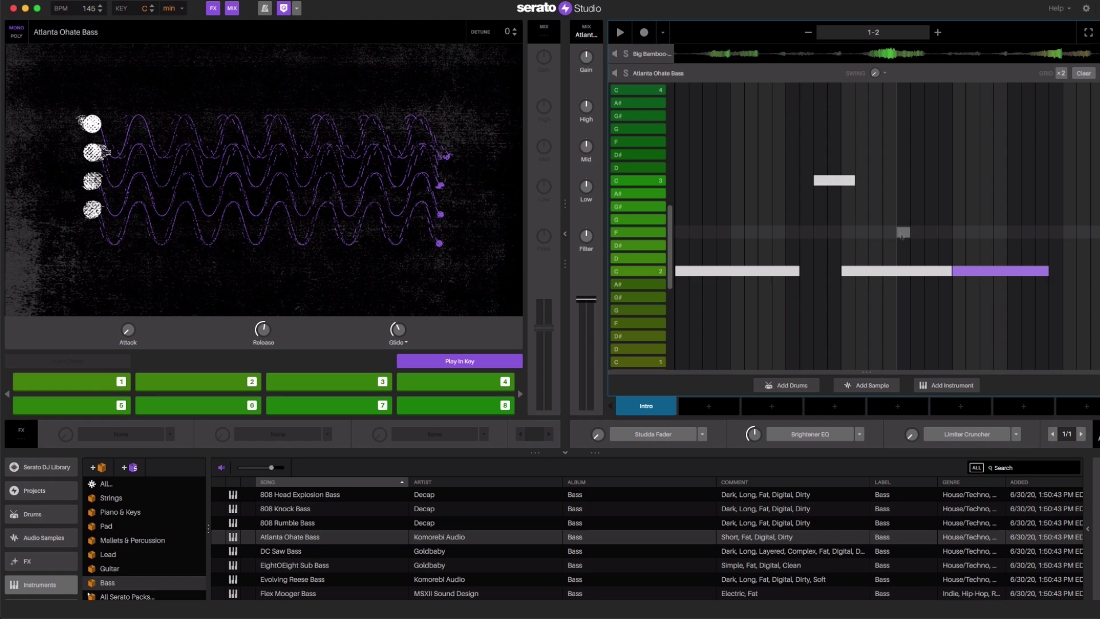
pyautogui.click(650, 74)
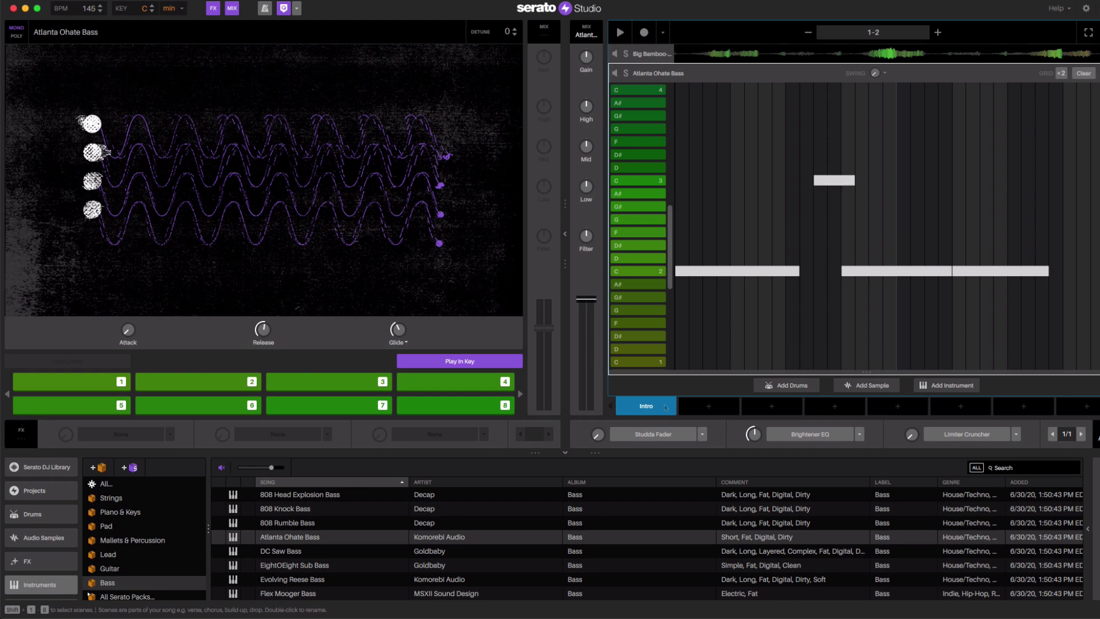
# Copy the Intro scene into the empty slot beside it, creating Scene 2.
pyautogui.moveTo(709, 407)
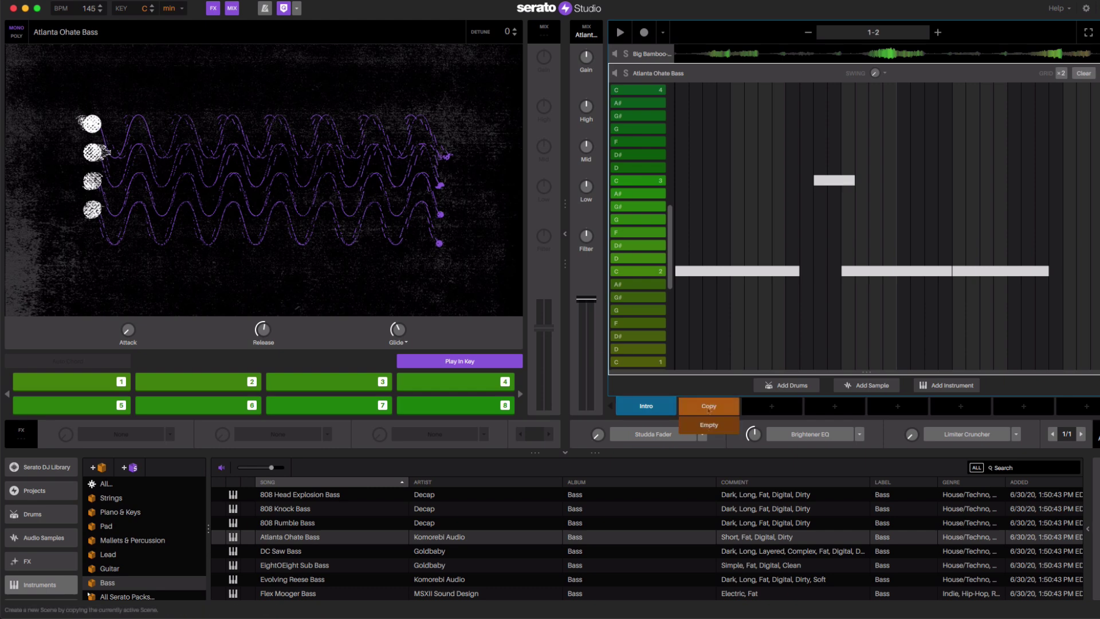
pyautogui.moveTo(774, 410)
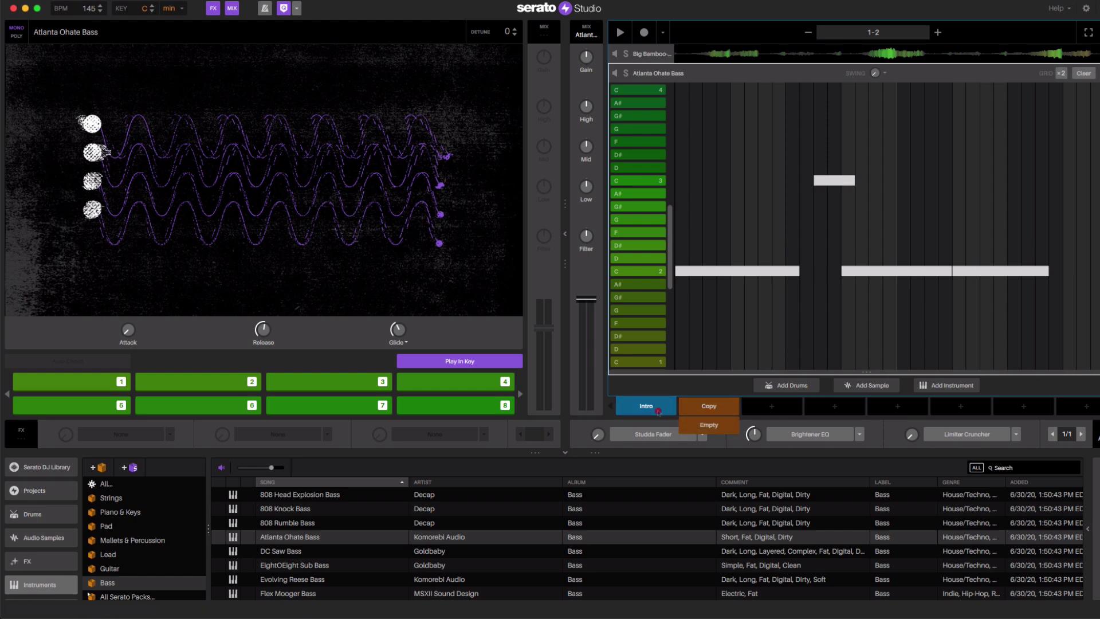
pyautogui.click(719, 408)
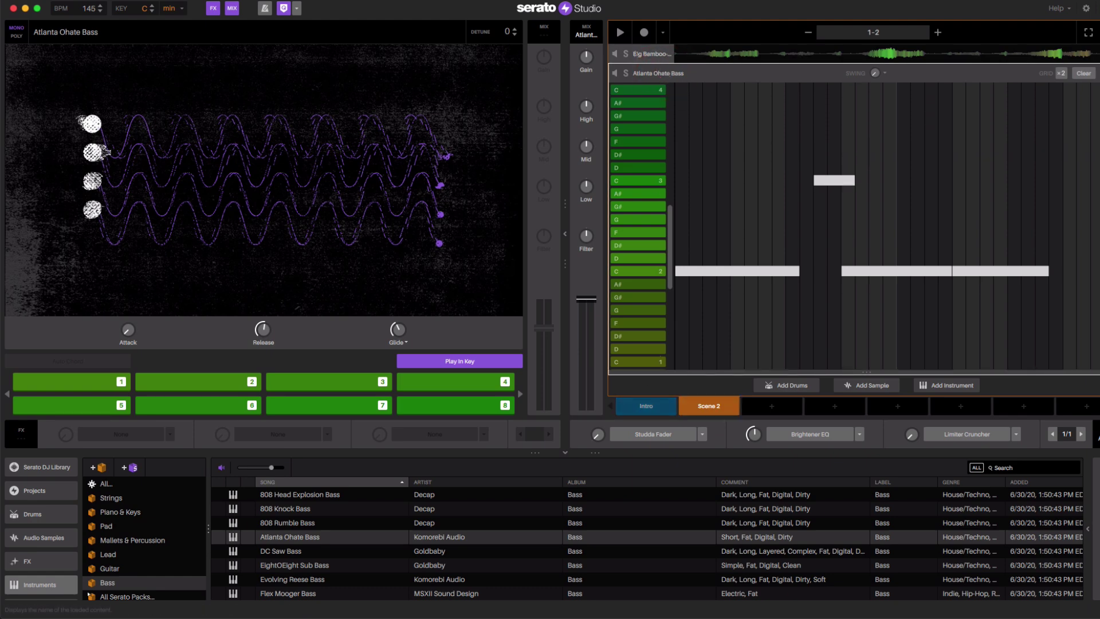
# Show the Clean 808 Drum Kit step pattern and listen to it.
pyautogui.click(650, 54)
pyautogui.scroll(3, 650, 57)
pyautogui.click(640, 58)
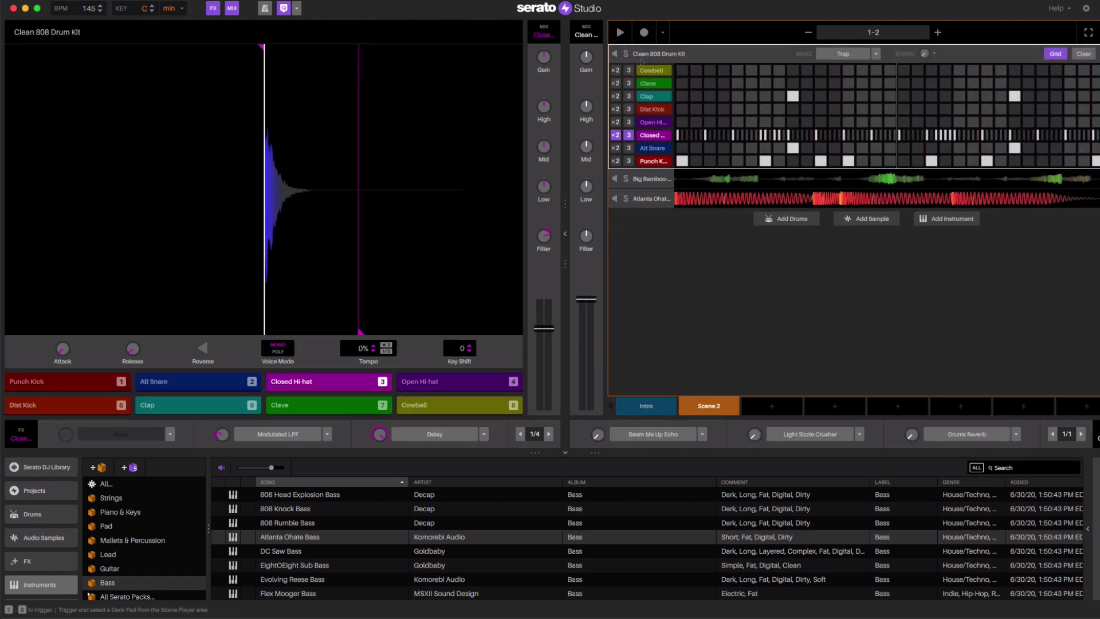
pyautogui.press('space')
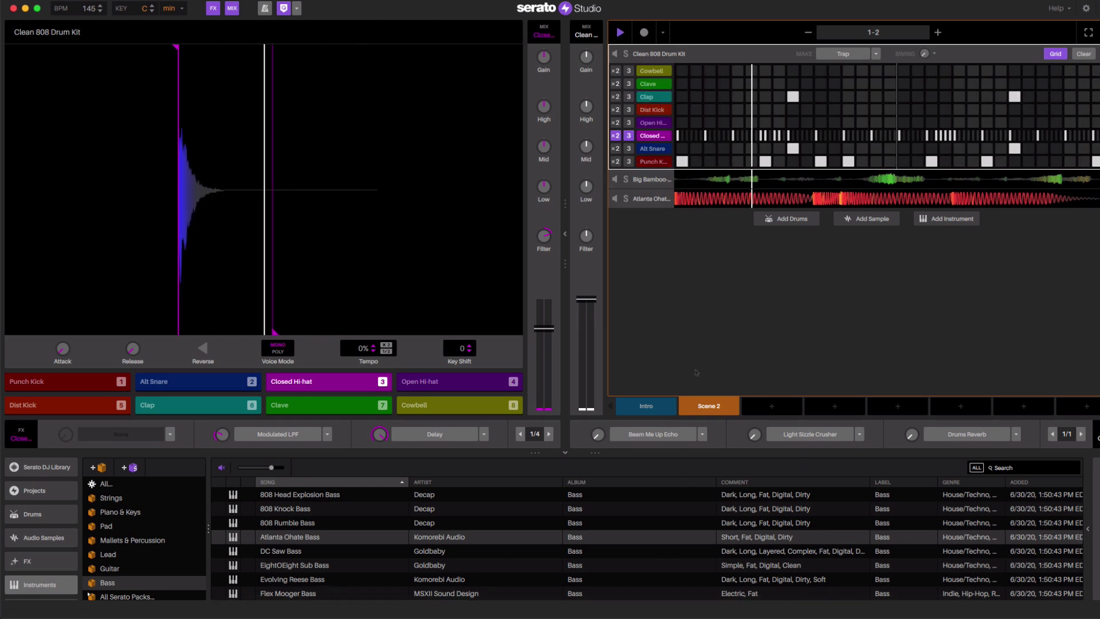
pyautogui.press('space')
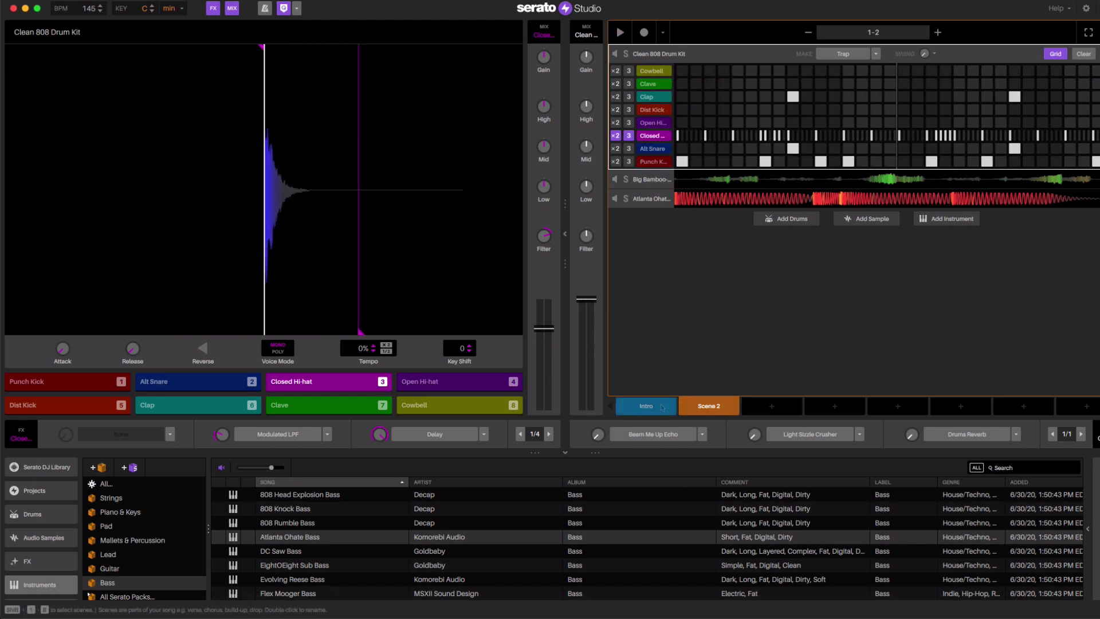
# Clear all drum steps and Atlanta Ohate Bass notes from the Intro scene, then play it.
pyautogui.click(662, 406)
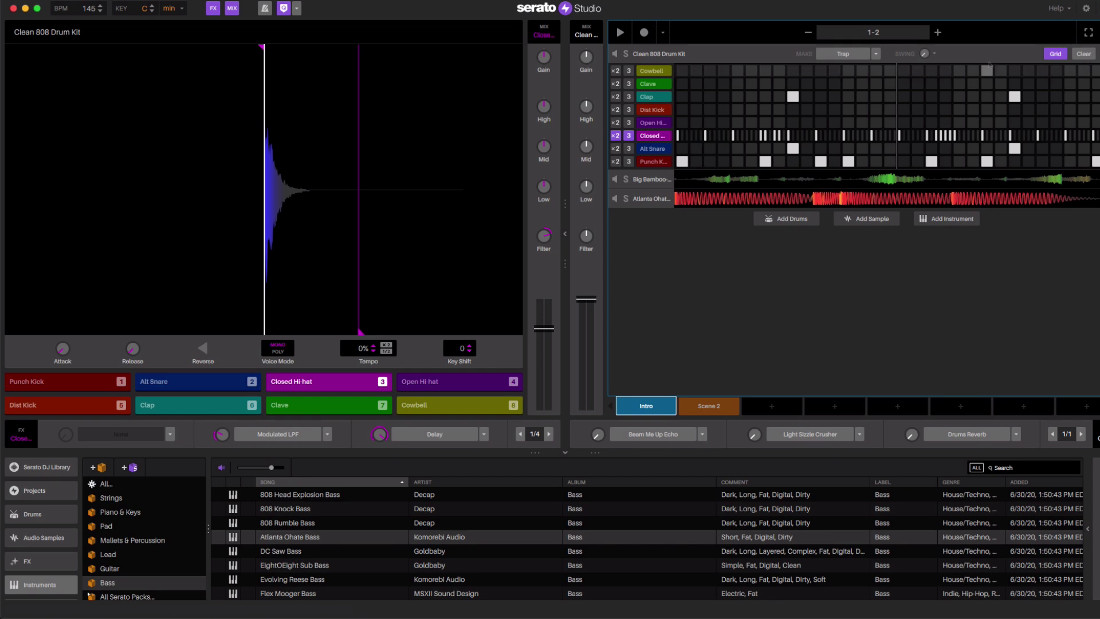
pyautogui.click(1088, 54)
pyautogui.click(653, 199)
pyautogui.click(1084, 73)
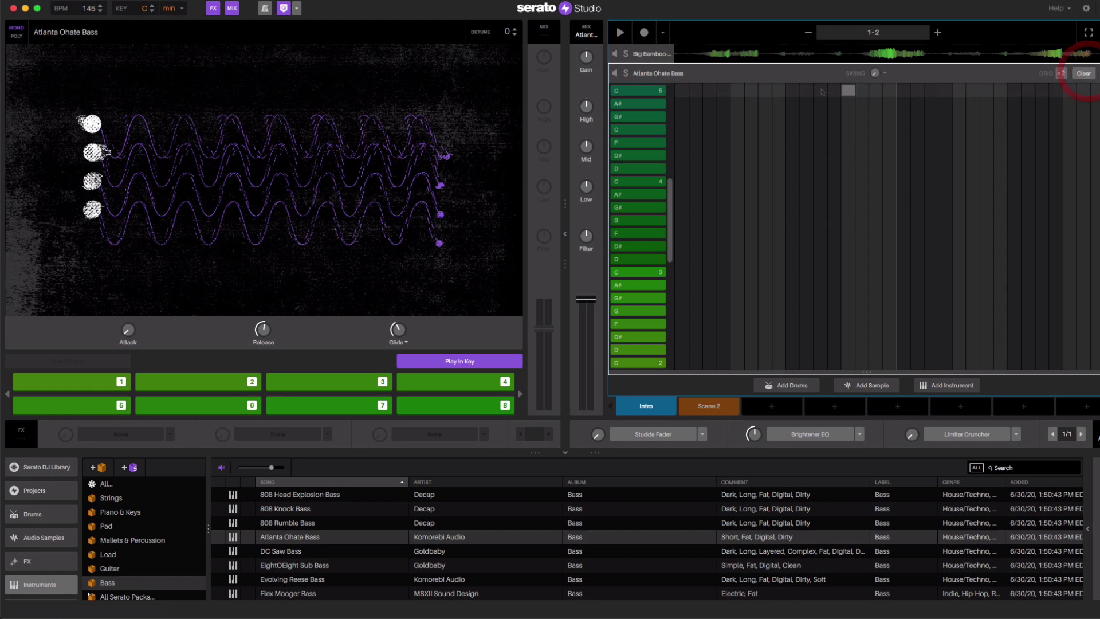
pyautogui.press('space')
pyautogui.press('space')
# Play the Big Bamboo-Arp-only Intro, compare it with Scene 2, and start renaming Scene 2 to All In.
pyautogui.click(649, 54)
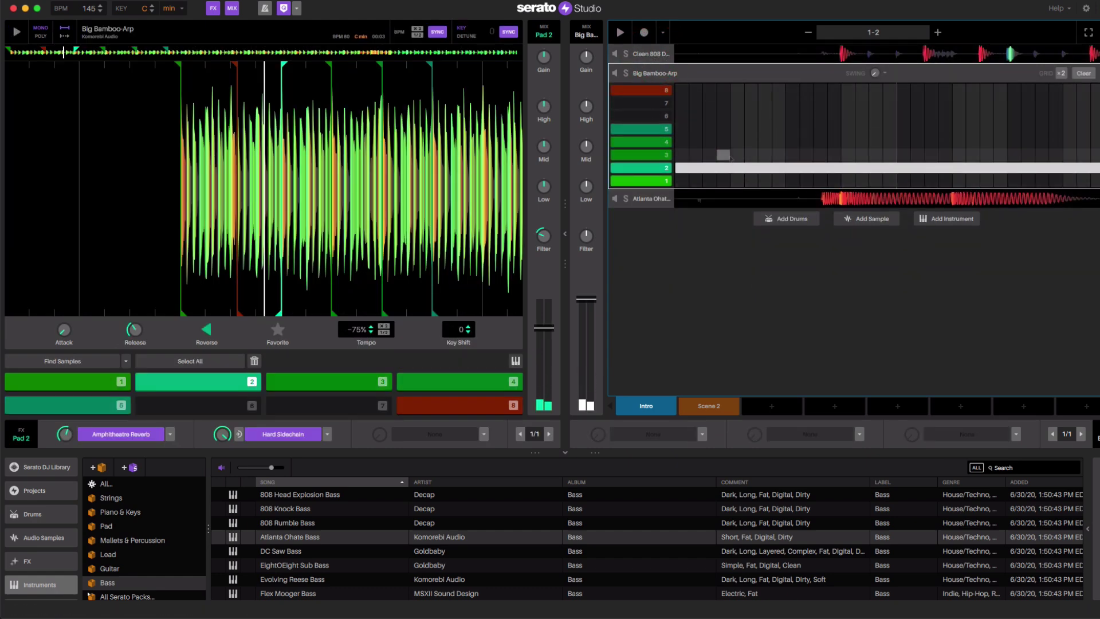
pyautogui.press('space')
pyautogui.click(703, 403)
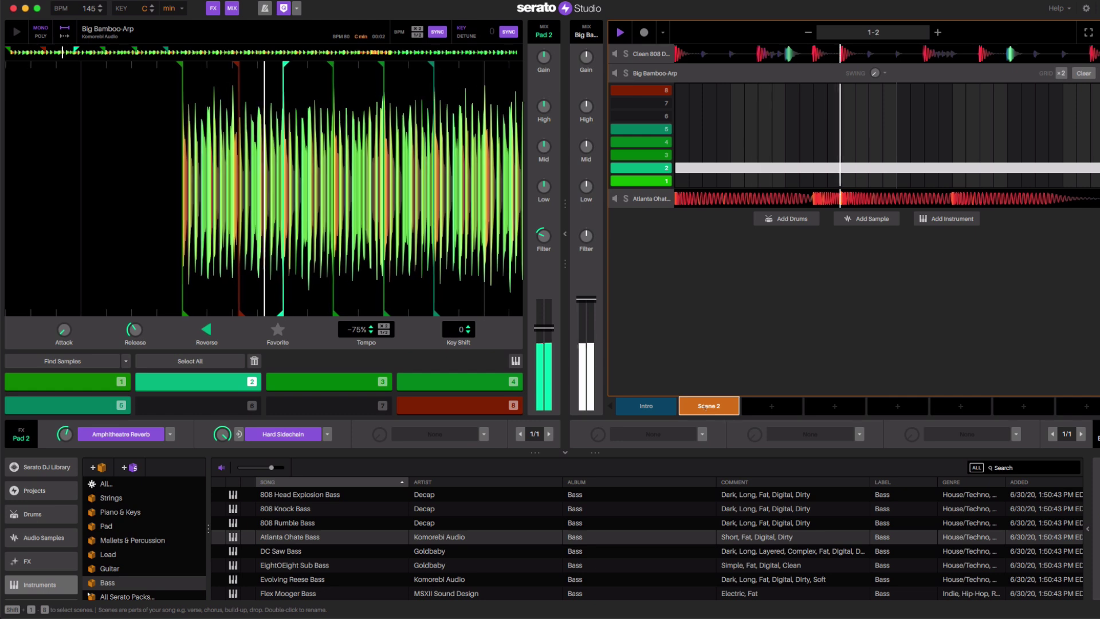
pyautogui.press('space')
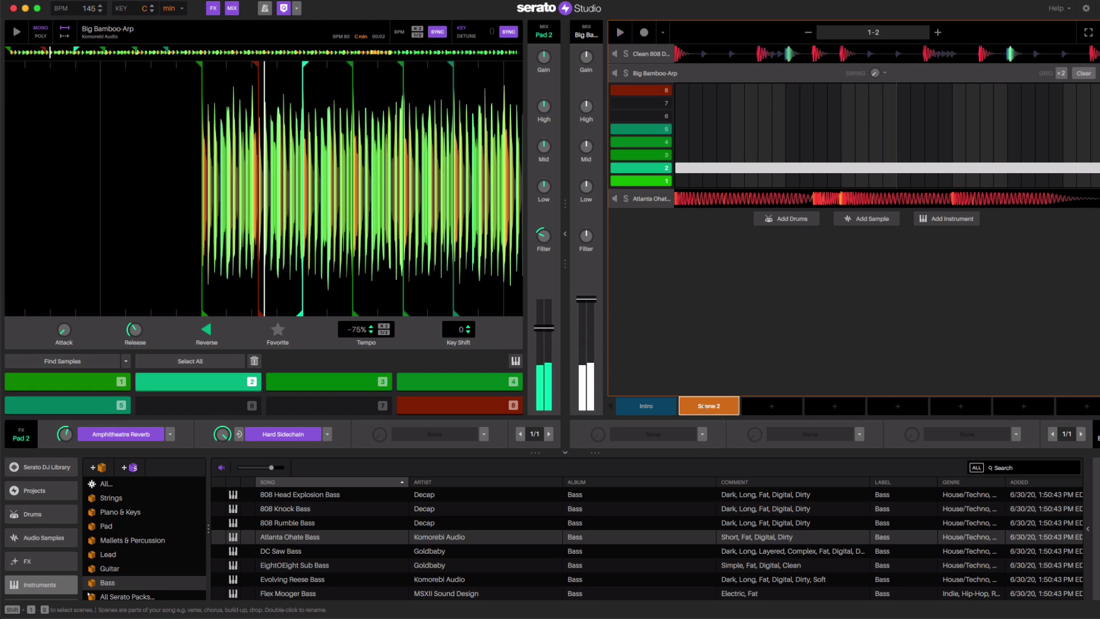
pyautogui.doubleClick(705, 405)
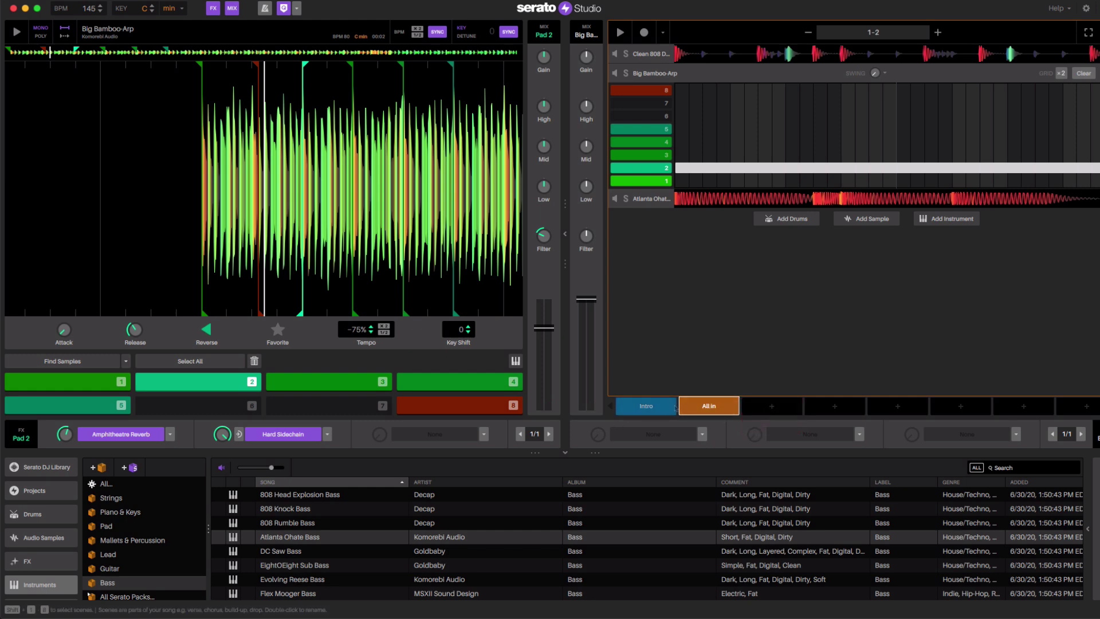
# Place two back-to-back Intro blocks at the start of the song timeline and play them.
pyautogui.moveTo(652, 409); pyautogui.dragTo(718, 493)
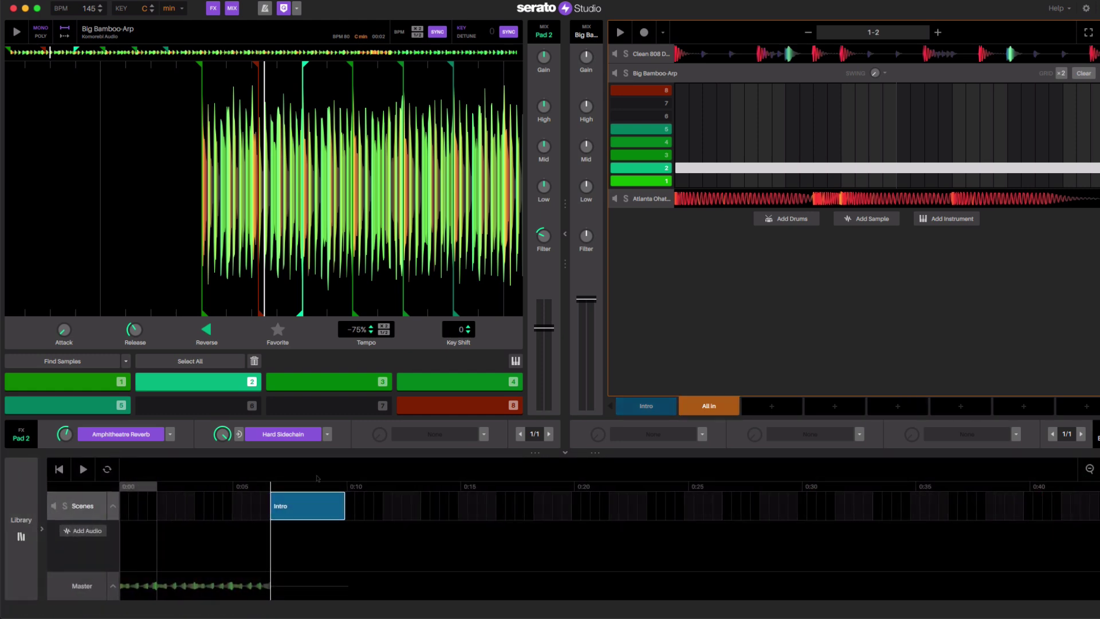
pyautogui.moveTo(646, 404); pyautogui.dragTo(166, 494)
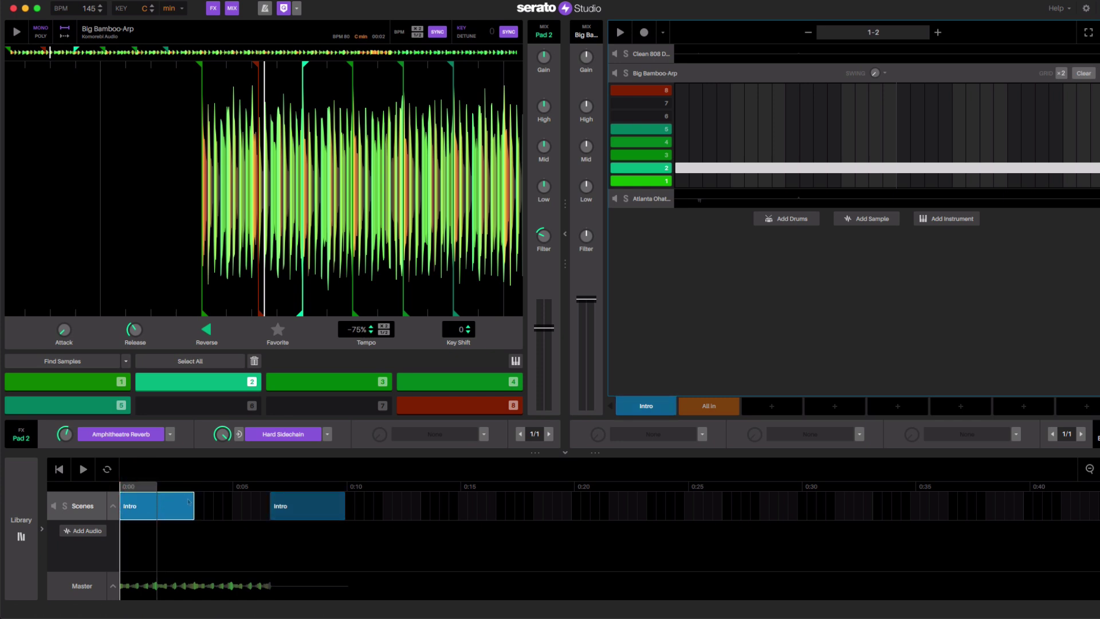
pyautogui.click(55, 467)
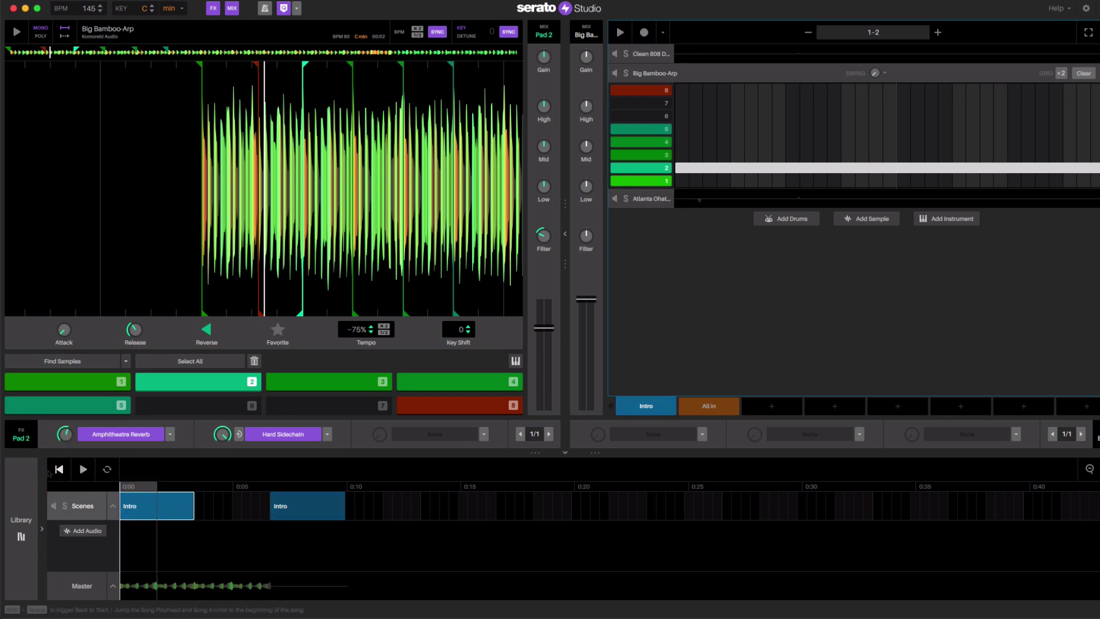
pyautogui.click(83, 469)
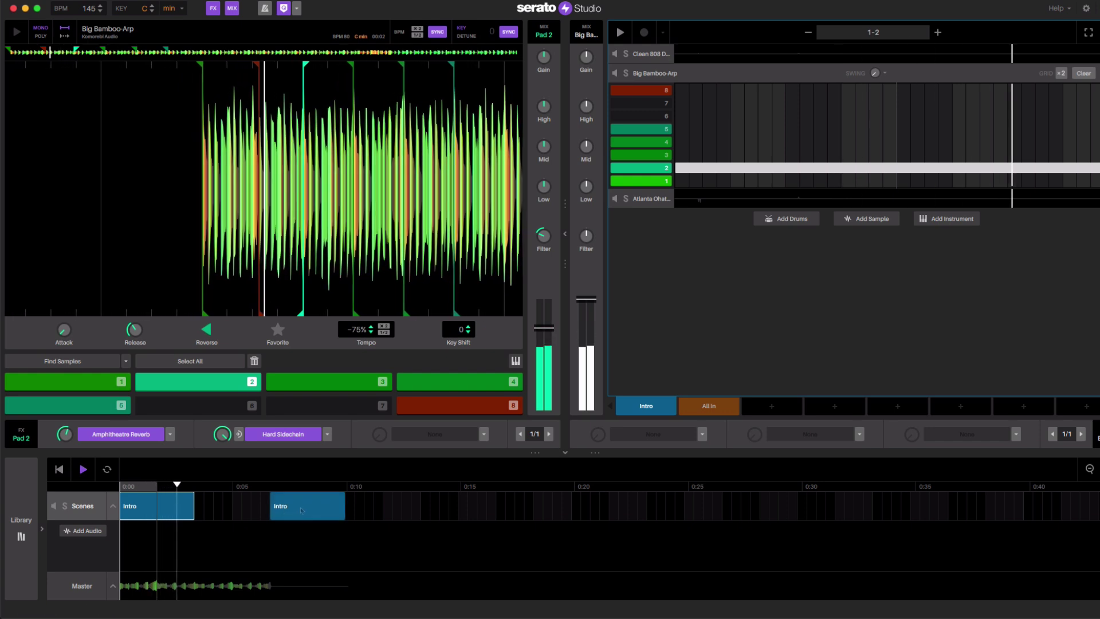
pyautogui.moveTo(302, 510); pyautogui.dragTo(221, 508)
pyautogui.press('space')
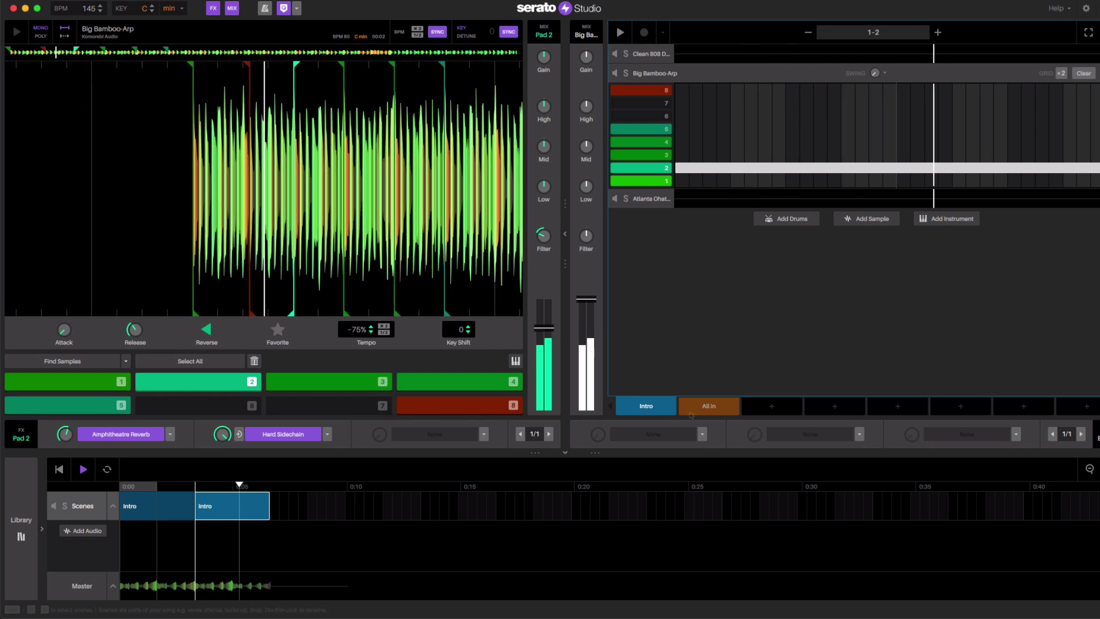
# Add two All In blocks after the Intros and play the song from the start.
pyautogui.click(701, 408)
pyautogui.moveTo(701, 409); pyautogui.dragTo(266, 523)
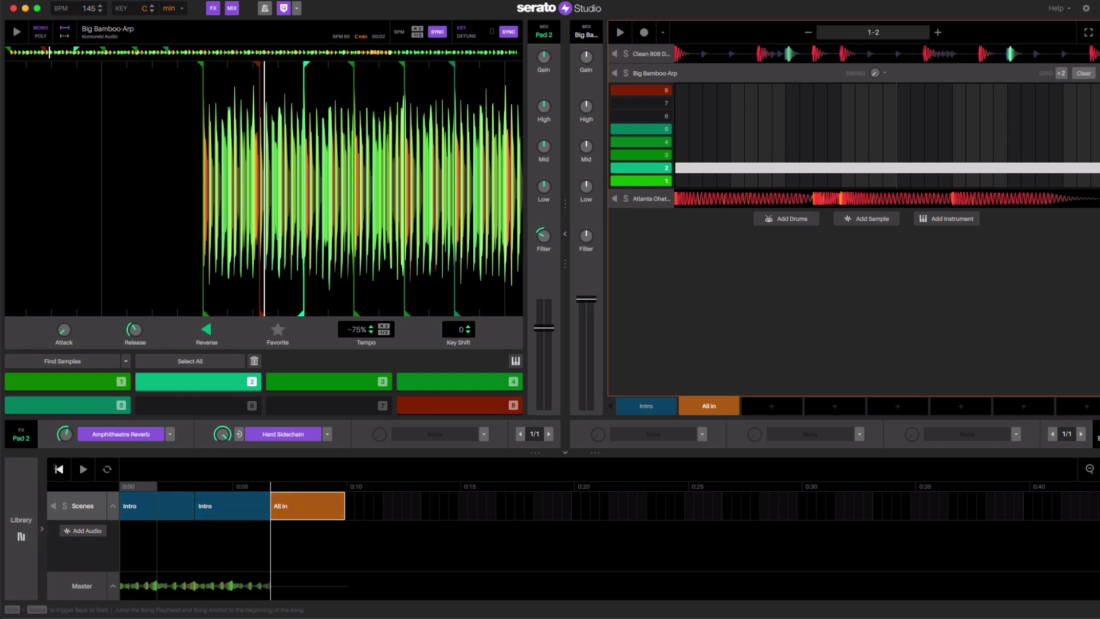
pyautogui.click(59, 469)
pyautogui.click(83, 469)
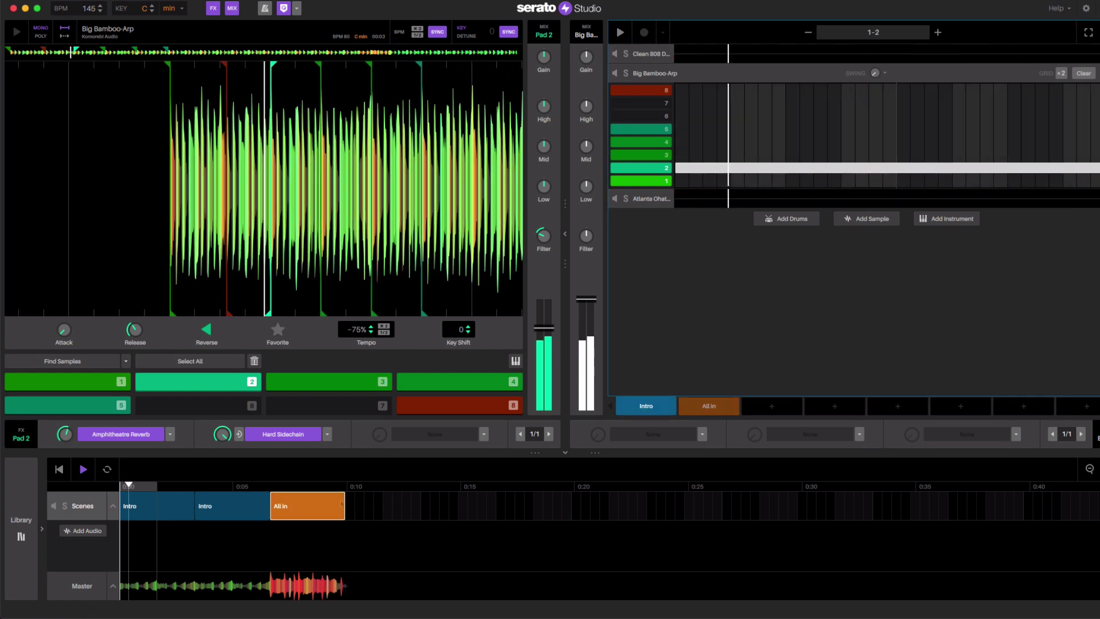
pyautogui.moveTo(318, 503); pyautogui.dragTo(368, 516)
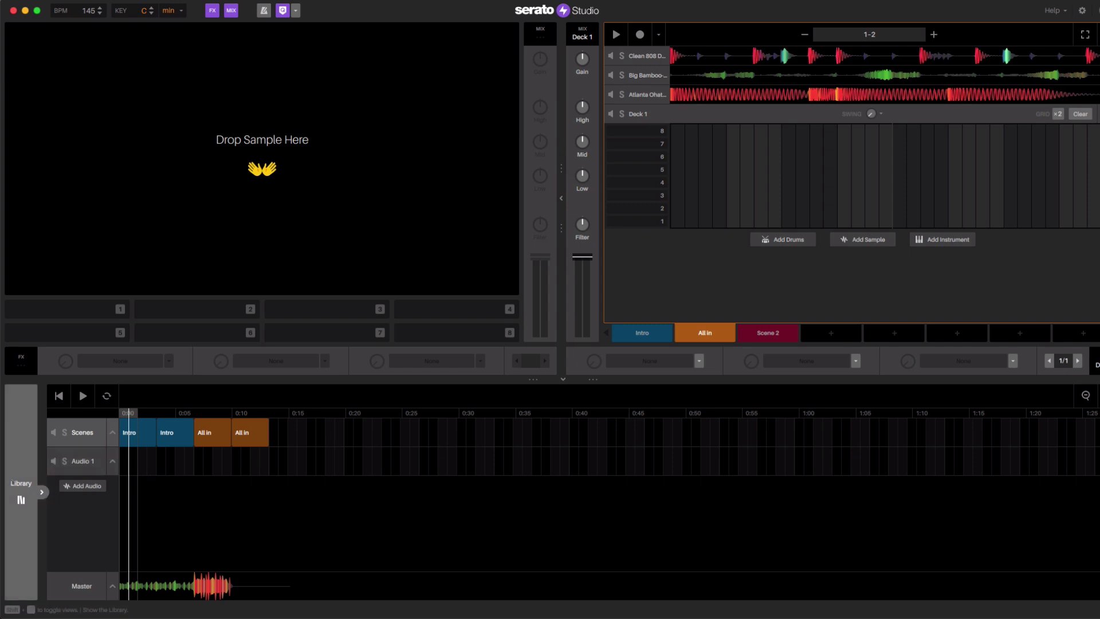
# Load '0001 love me right ill1' (76 BPM, C# min) from the Serato DJ Library as a new sample deck.
pyautogui.click(21, 487)
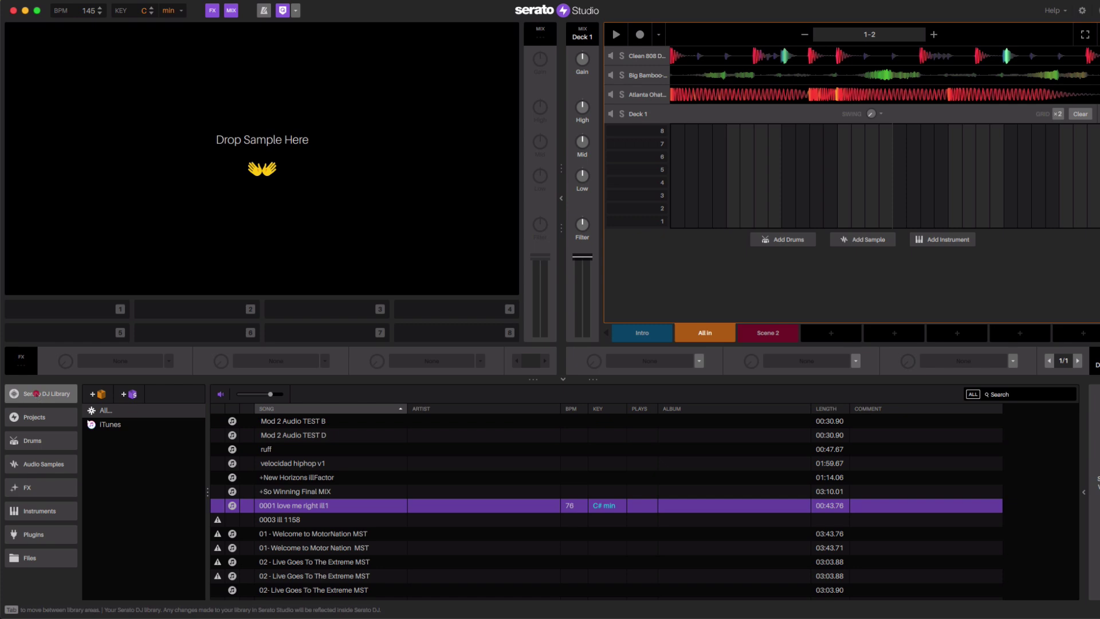
pyautogui.click(36, 394)
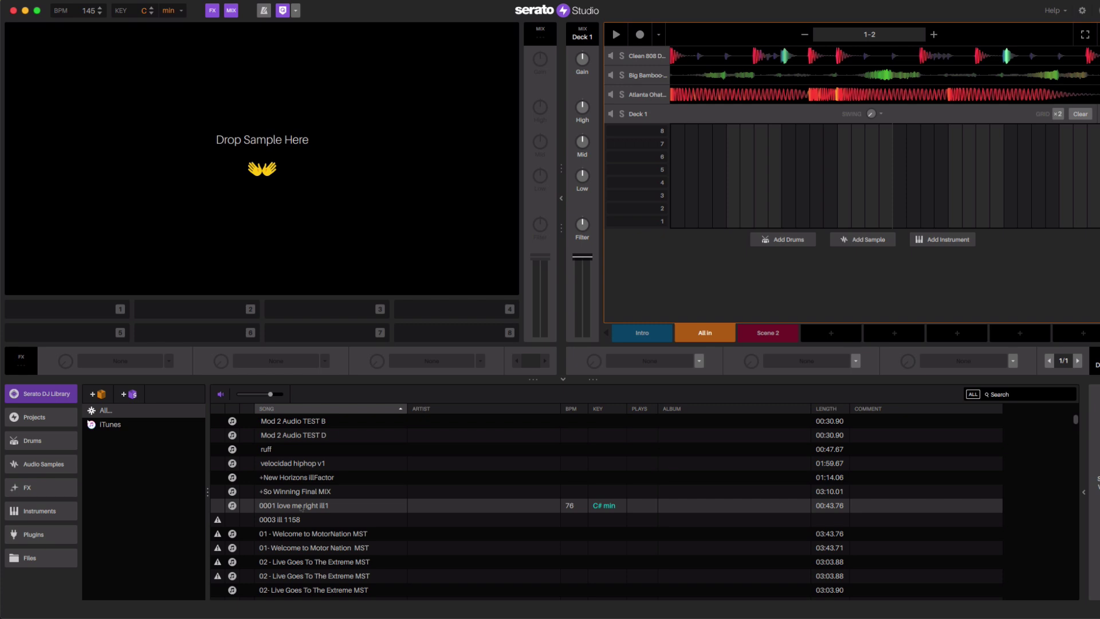
pyautogui.click(294, 507)
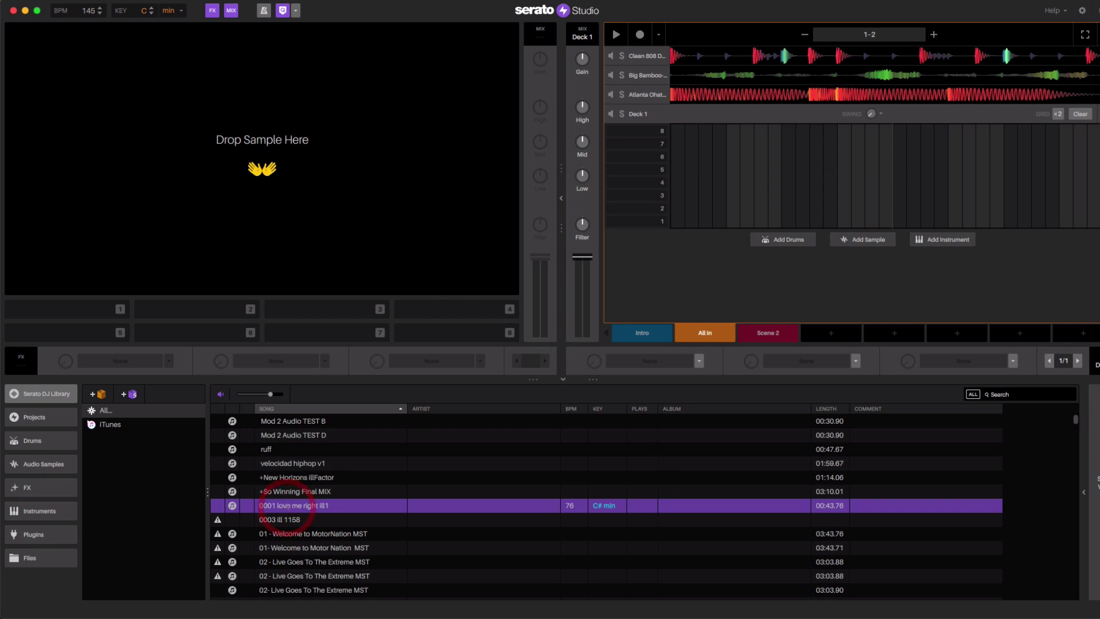
pyautogui.moveTo(286, 507); pyautogui.dragTo(727, 271)
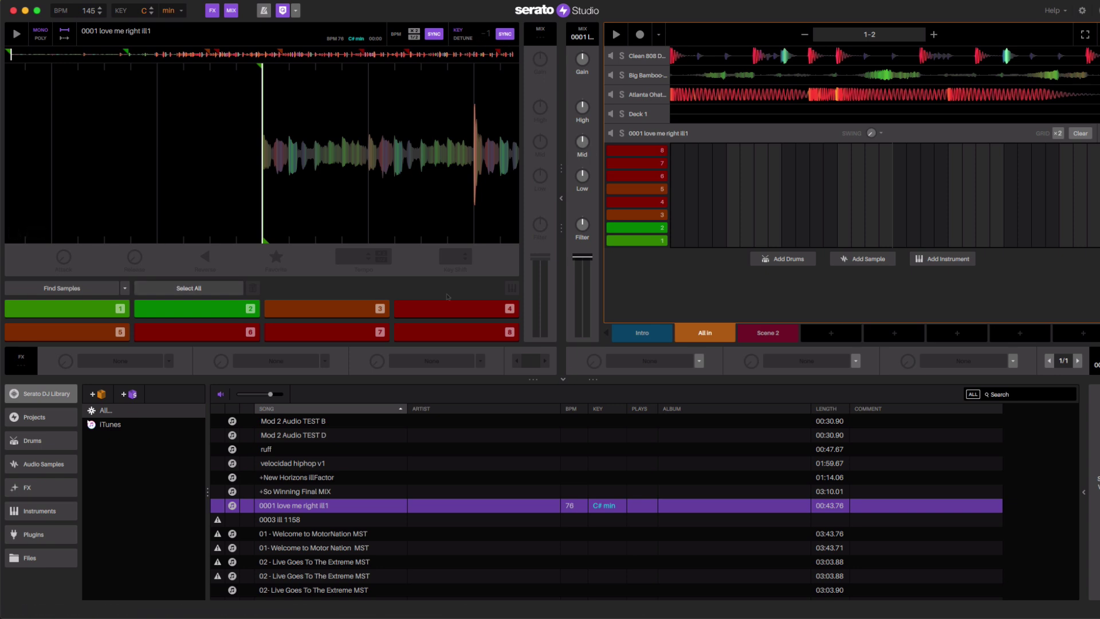
# Stretch a slice-1 note across nearly the whole bar, add a short slice-4 hit mid-pattern, and play it.
pyautogui.click(676, 240)
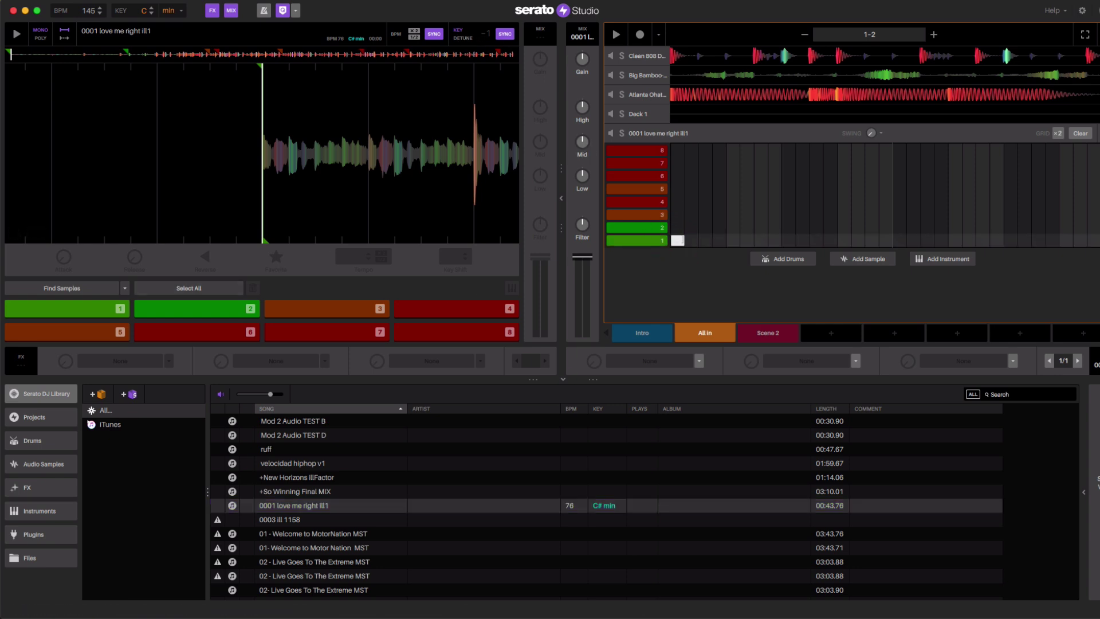
pyautogui.moveTo(677, 241); pyautogui.dragTo(1083, 236)
pyautogui.press('space')
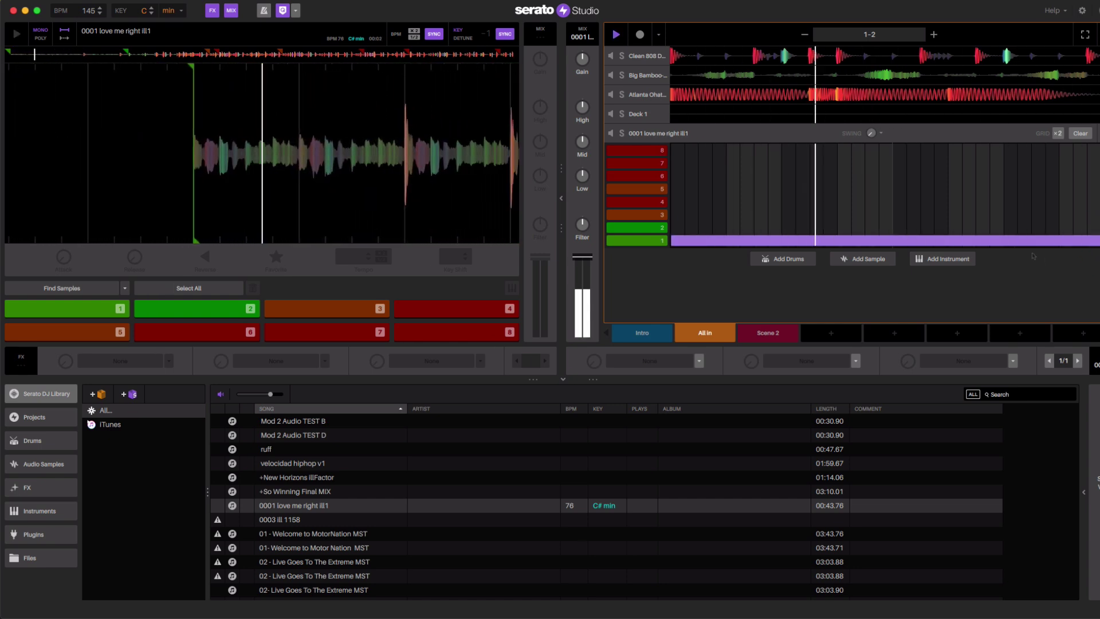
pyautogui.press('space')
pyautogui.click(925, 201)
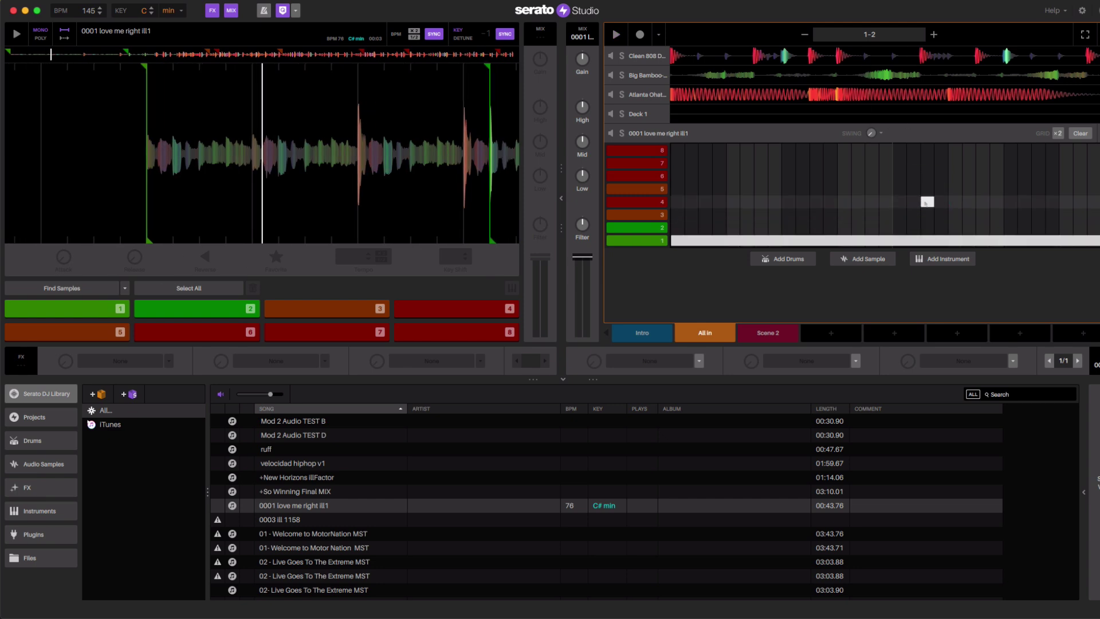
pyautogui.click(636, 202)
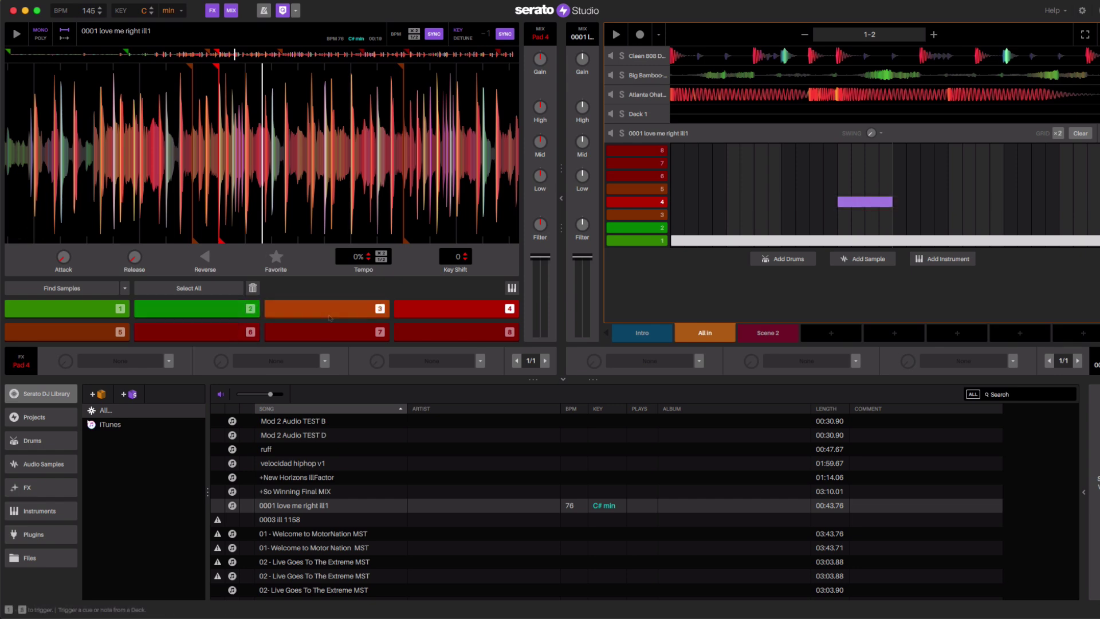
pyautogui.press('space')
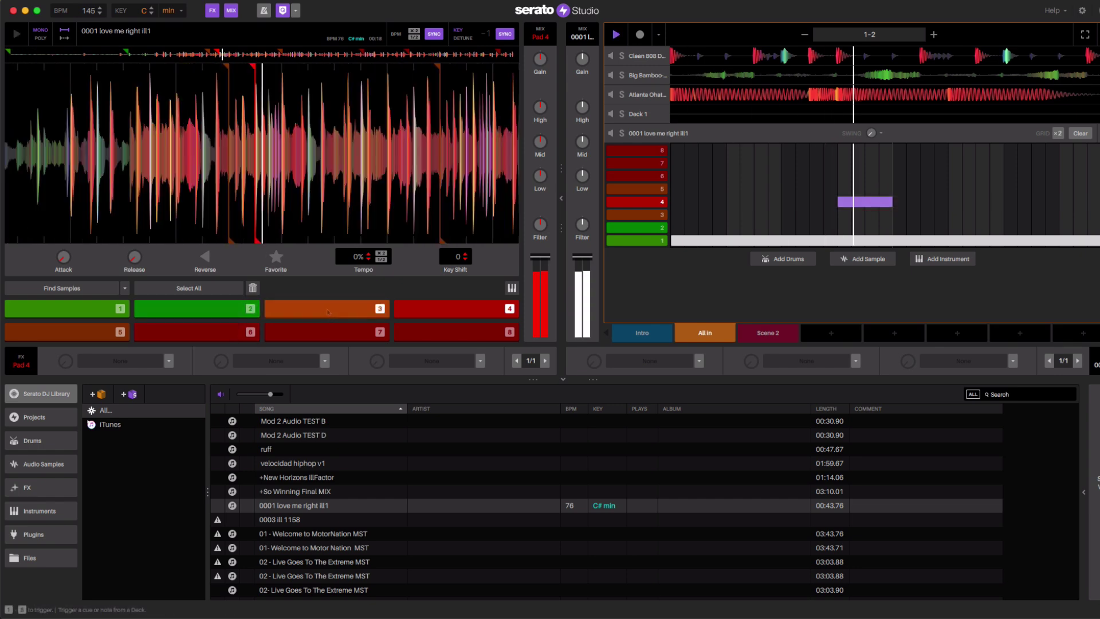